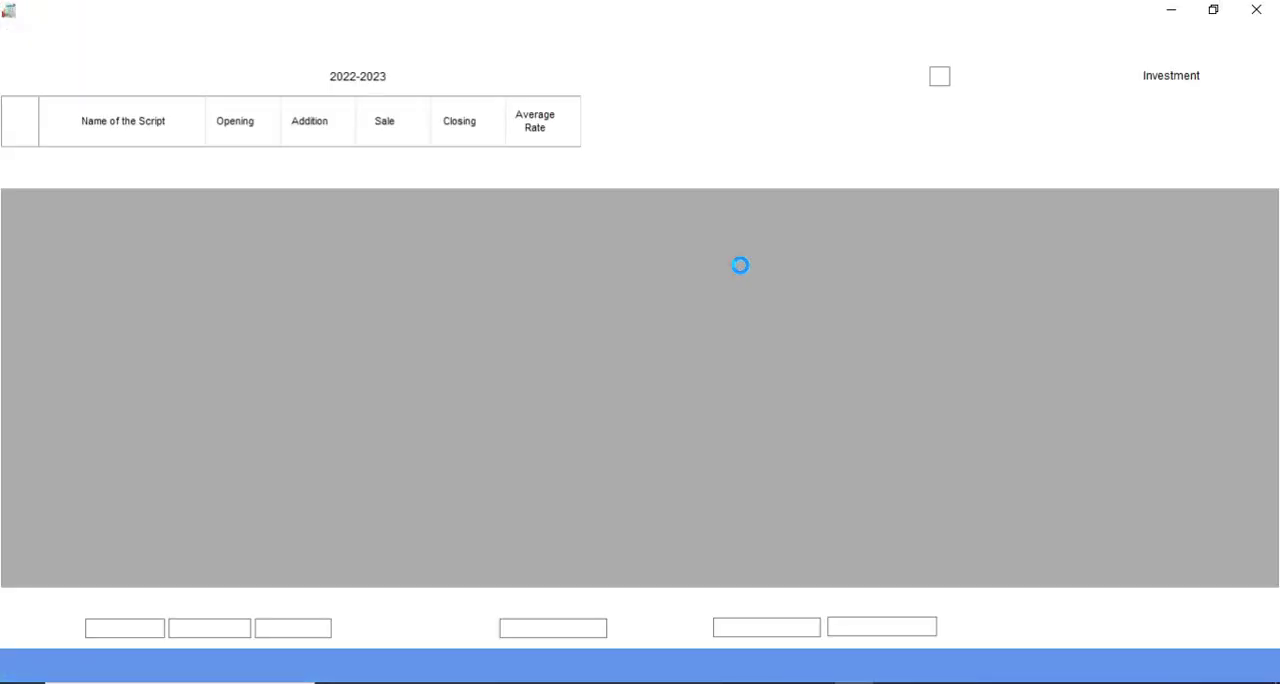
Step: Set the holding type to Investment, switch to the other client's account, and select financial year 2023-2024
left_click(1257, 83)
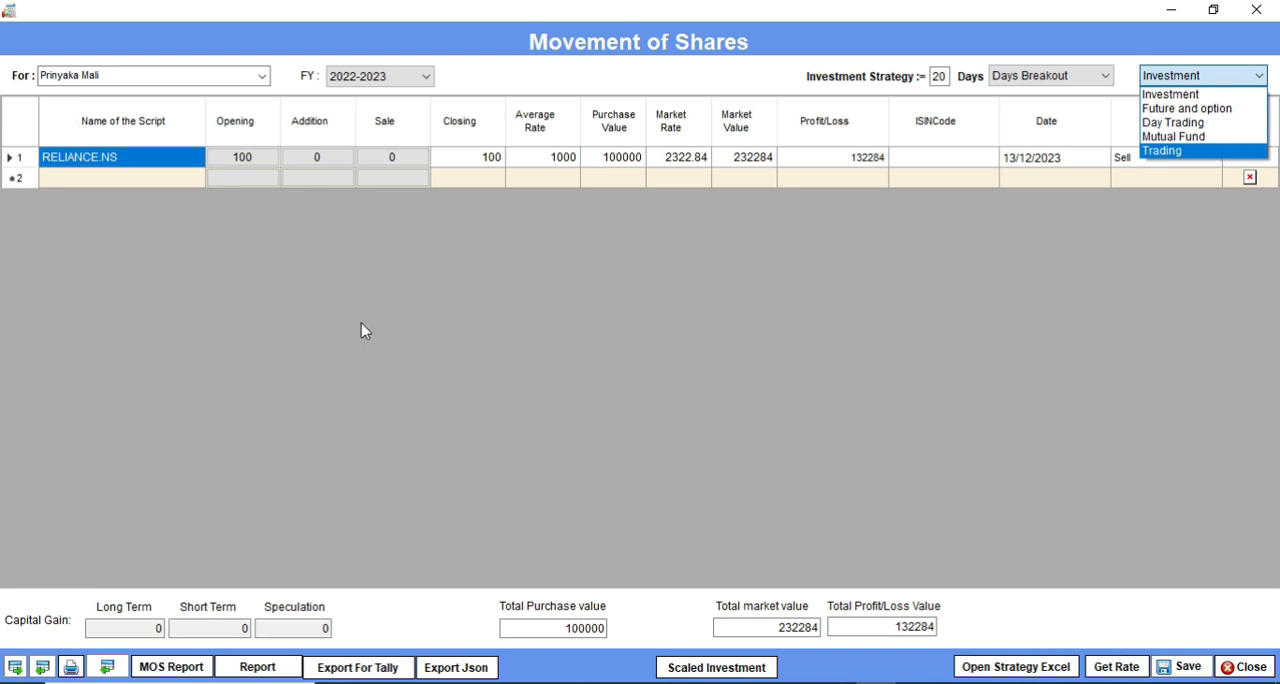
left_click(1197, 97)
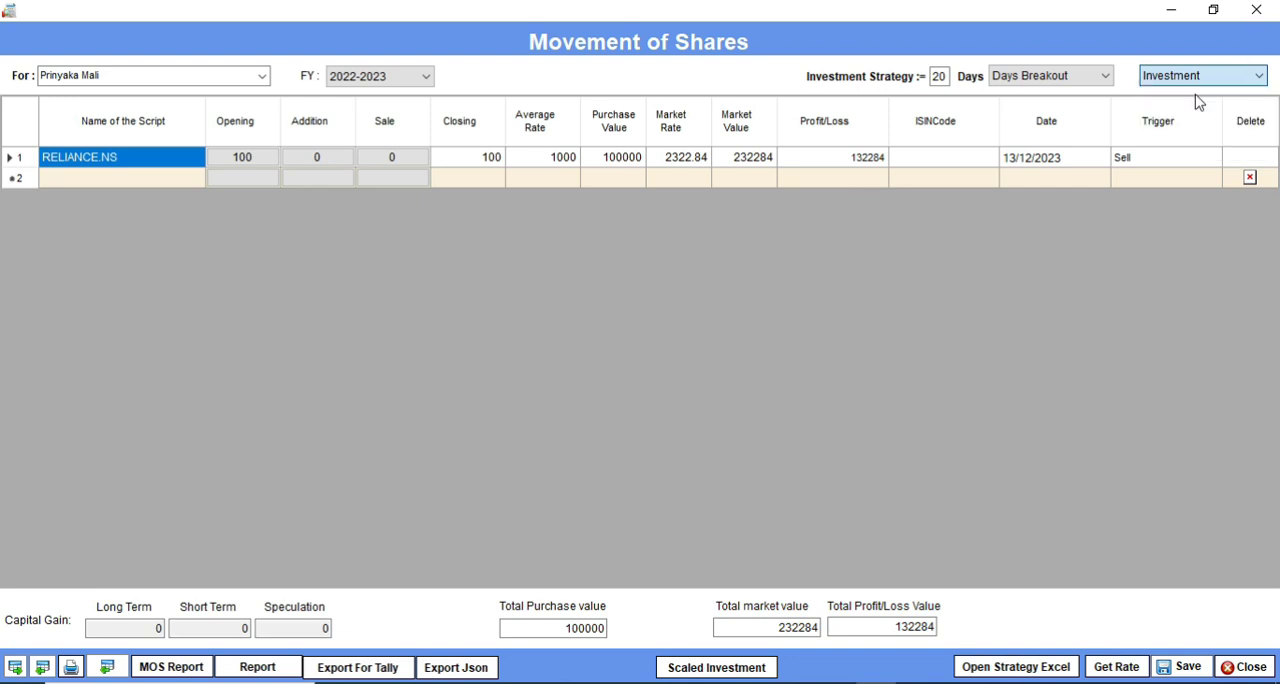
left_click(262, 77)
left_click(243, 106)
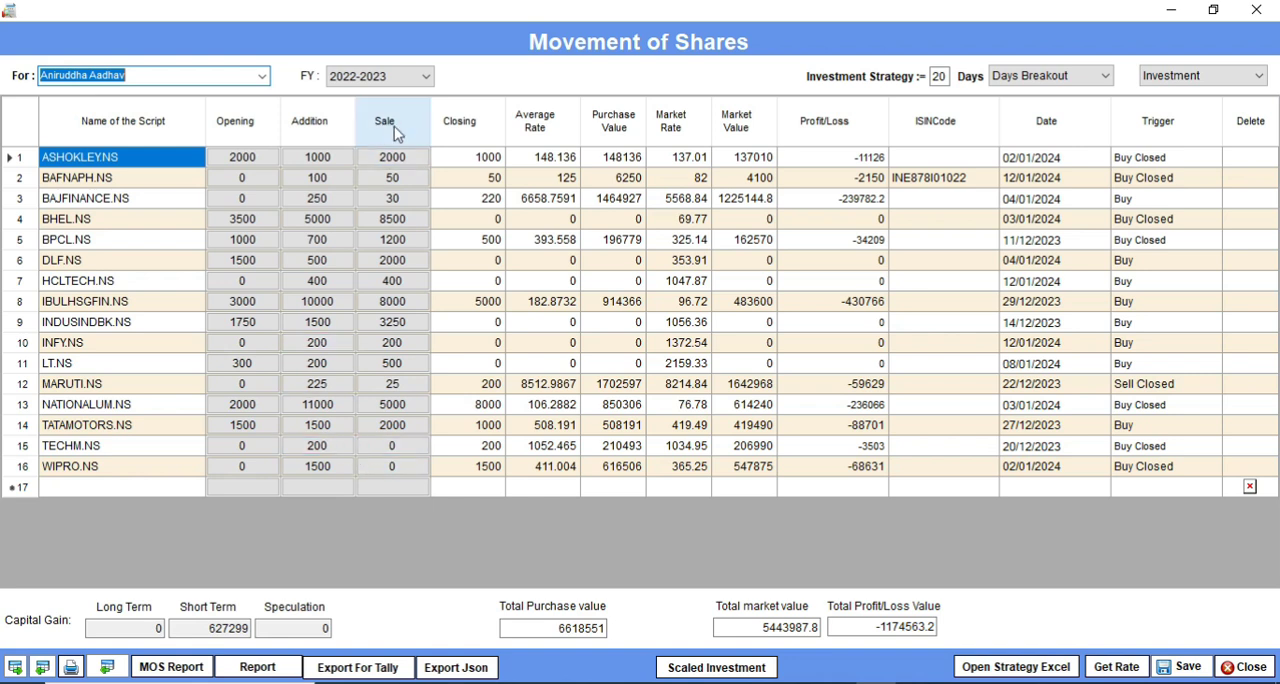
left_click(425, 77)
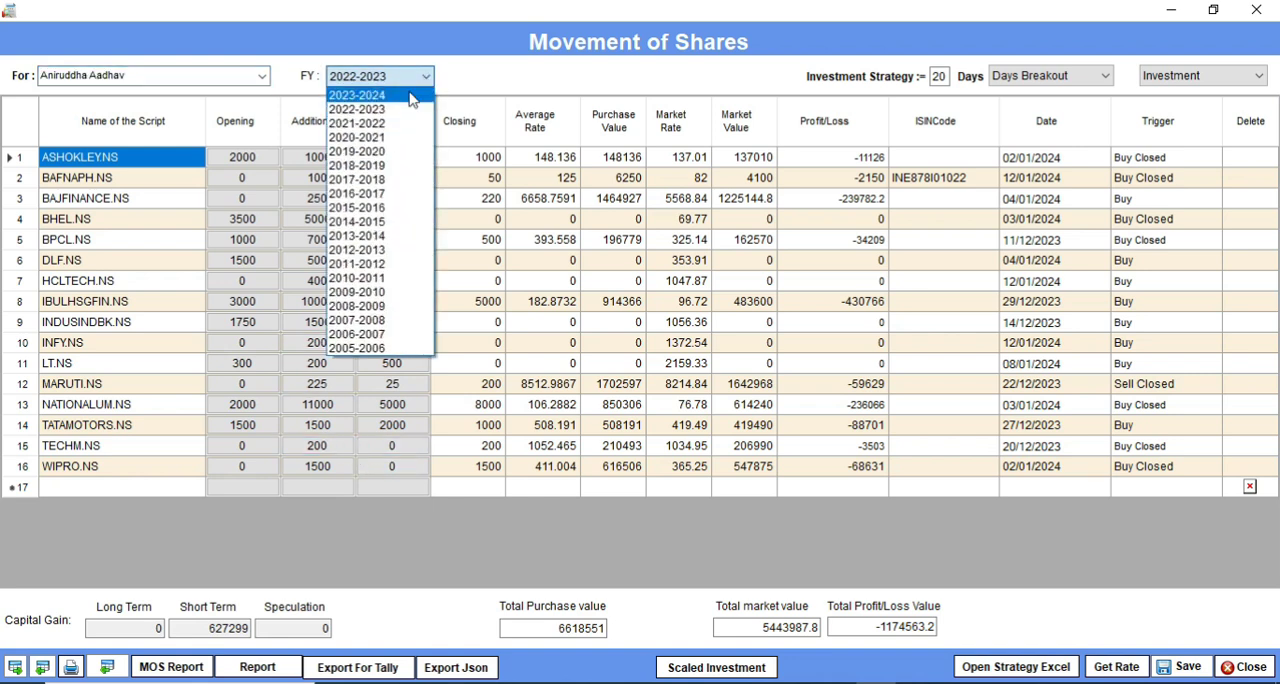
left_click(410, 97)
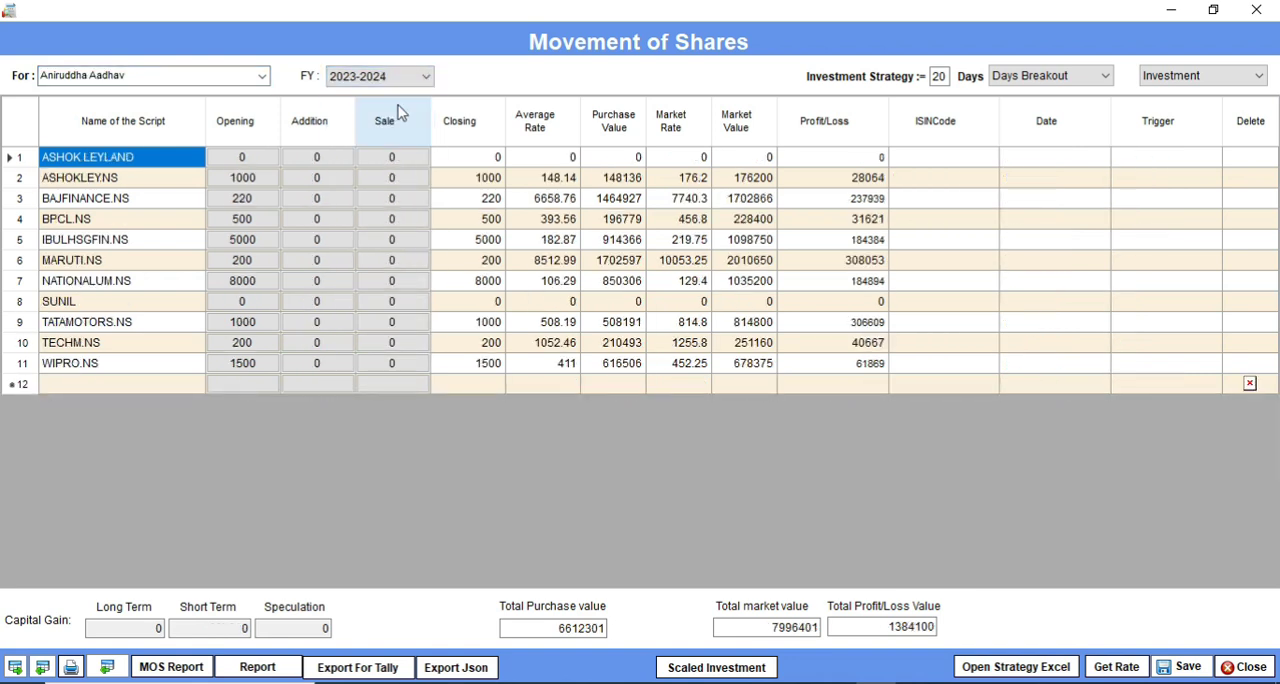
Step: Add the script CAREERP.NS in the empty row at the end of the share list
left_click(73, 390)
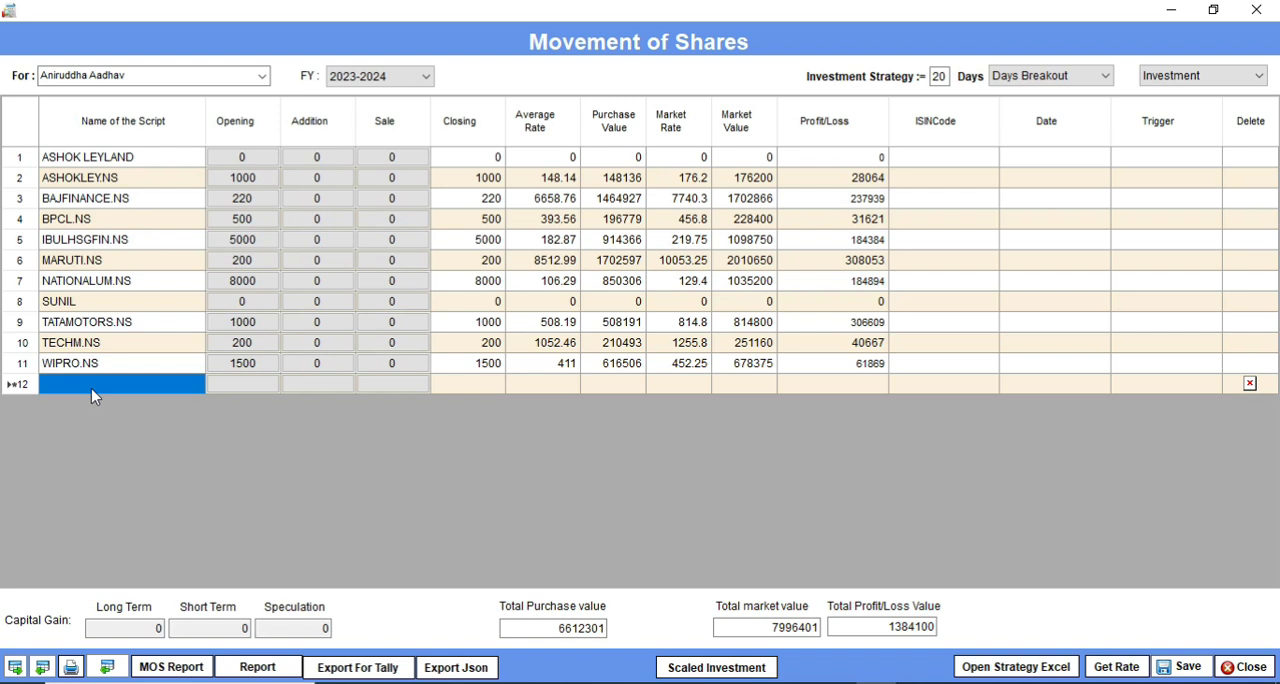
type("c")
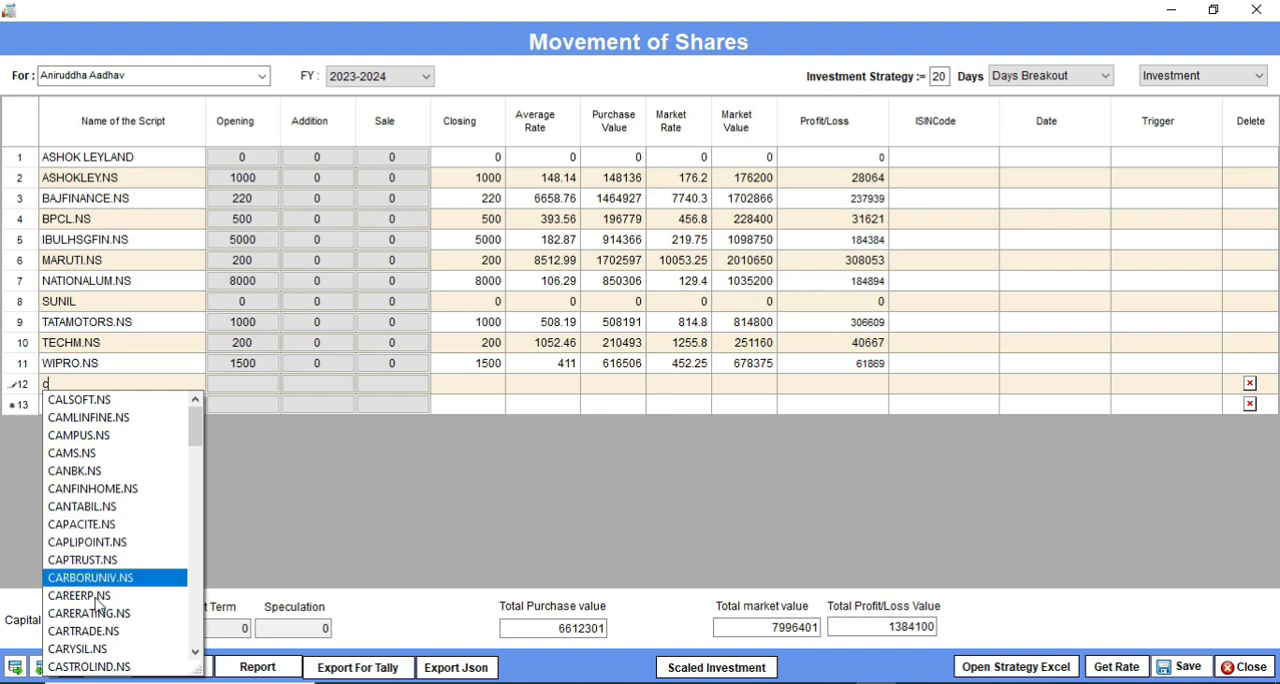
left_click(92, 600)
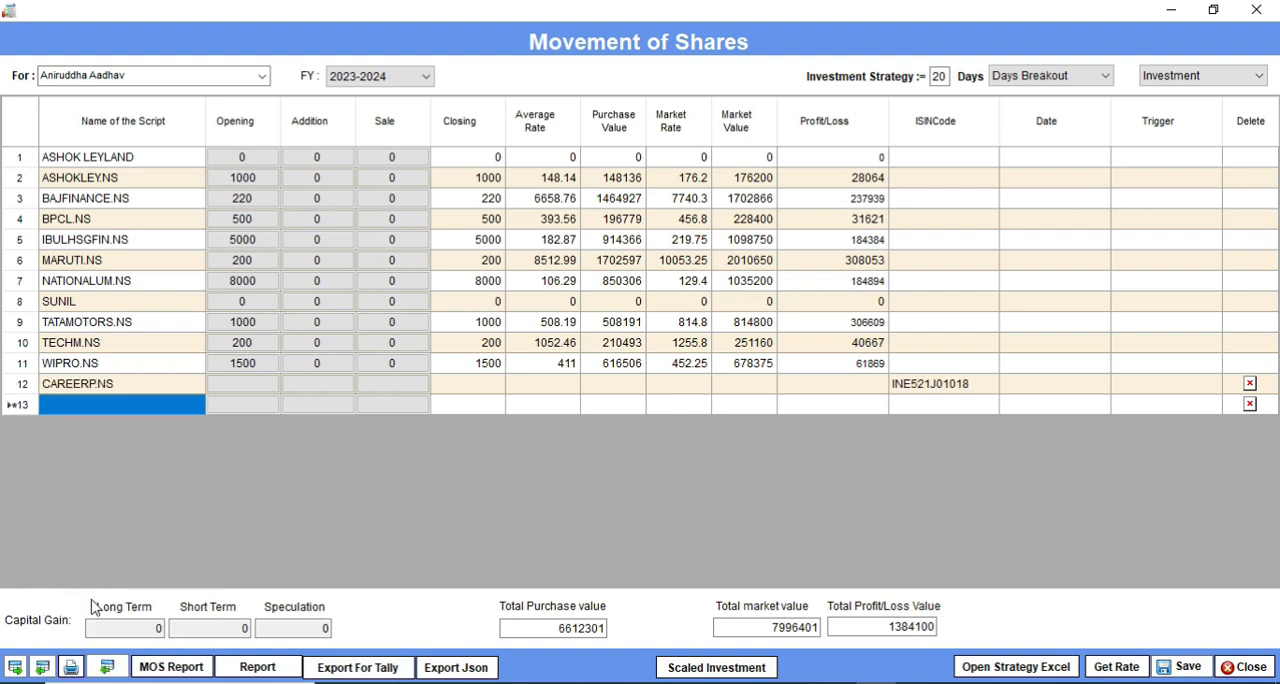
Step: Record and save an opening holding for CAREERP.NS with purchase date 25/03/2022, quantity 10 and rate 150
double_click(240, 383)
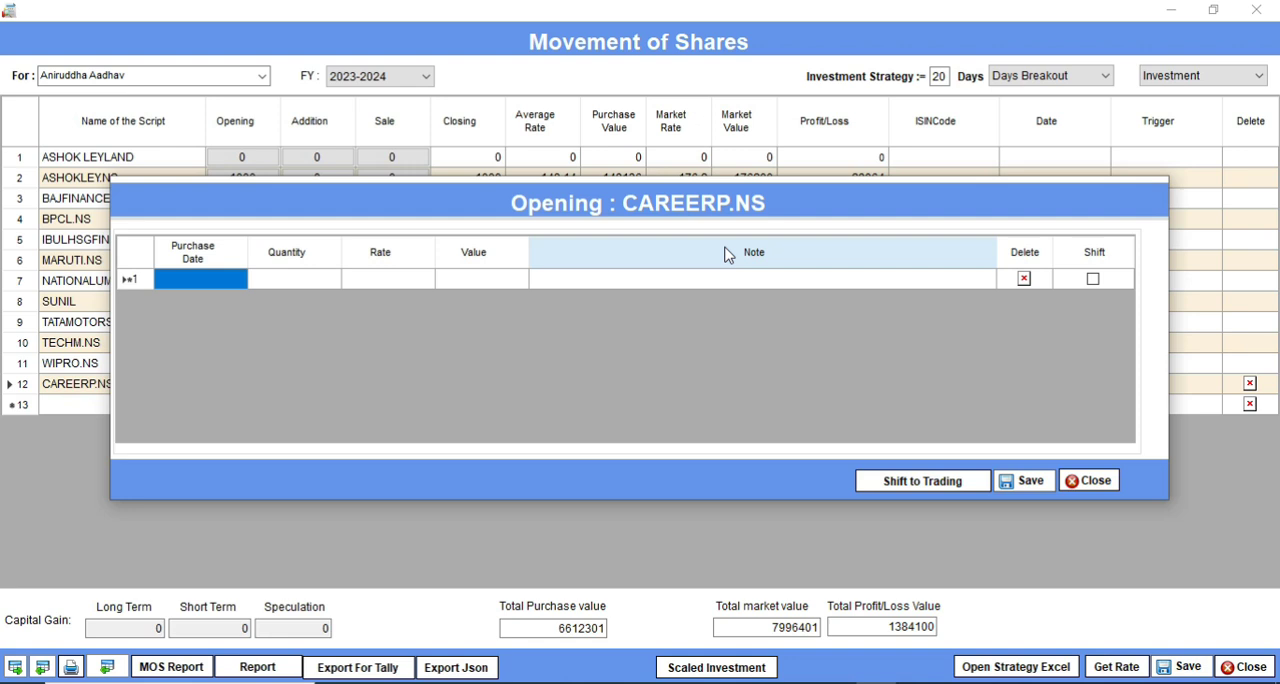
type("25")
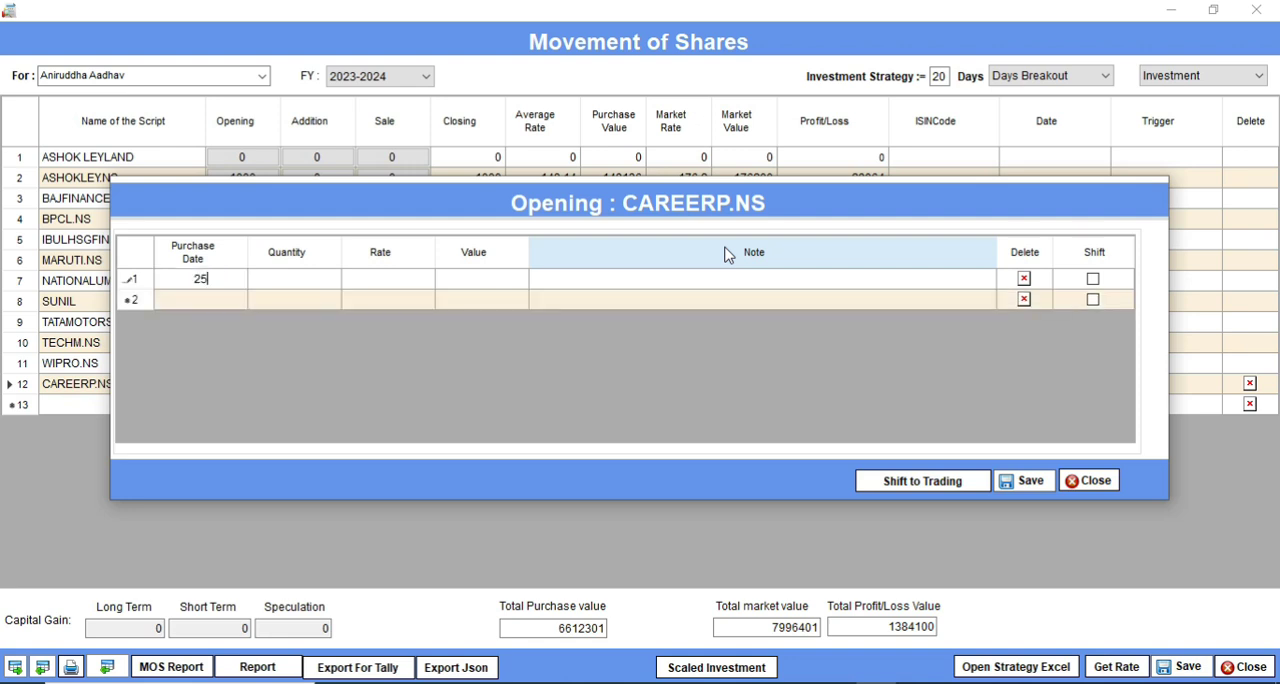
type("/03/2022")
key("Tab")
type("10")
key("Tab")
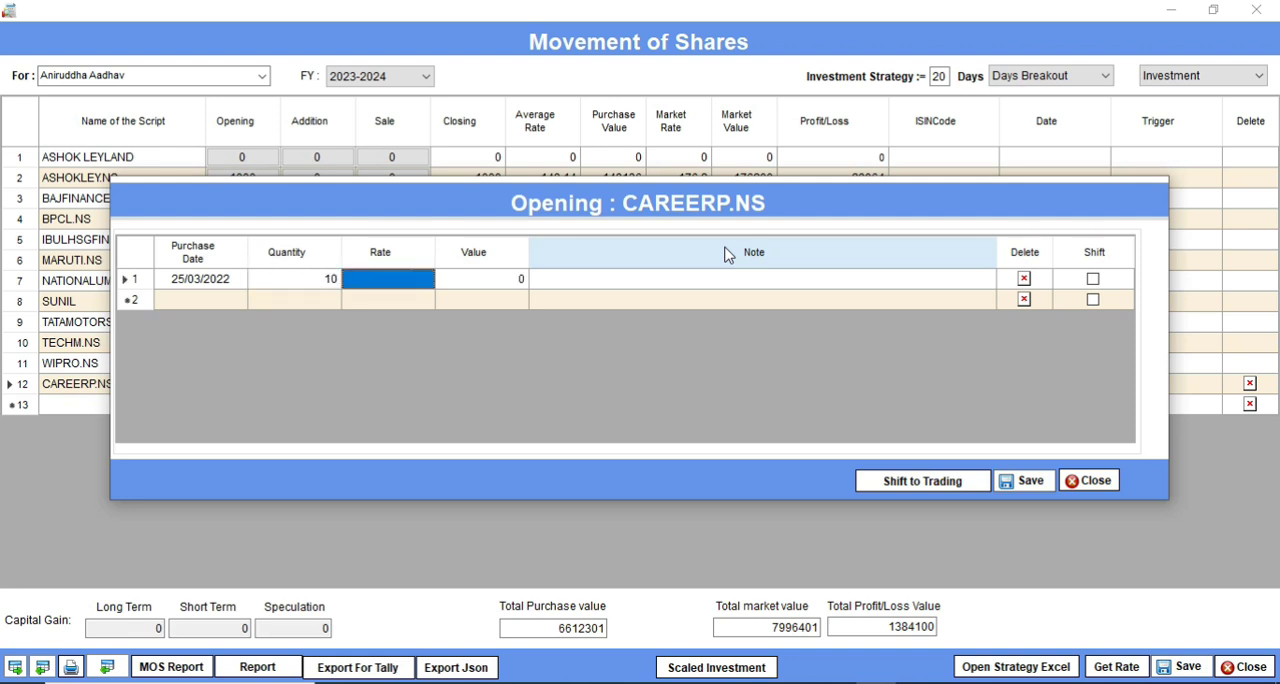
type("150")
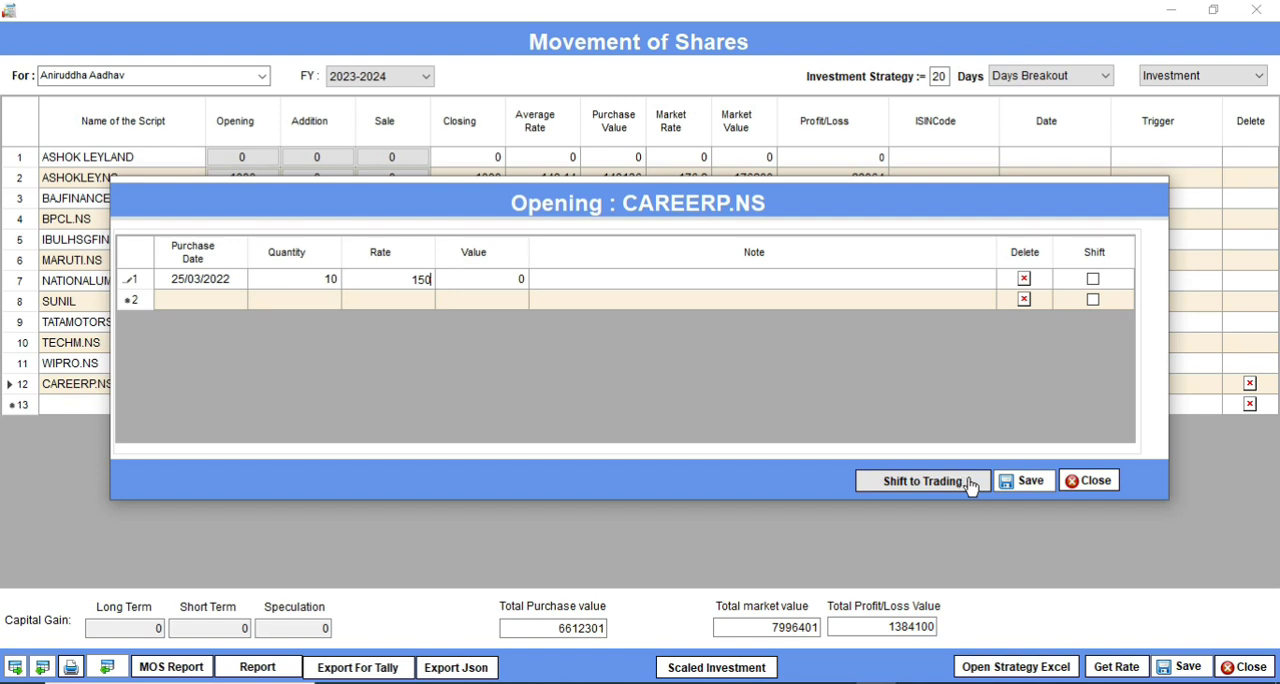
left_click(1030, 483)
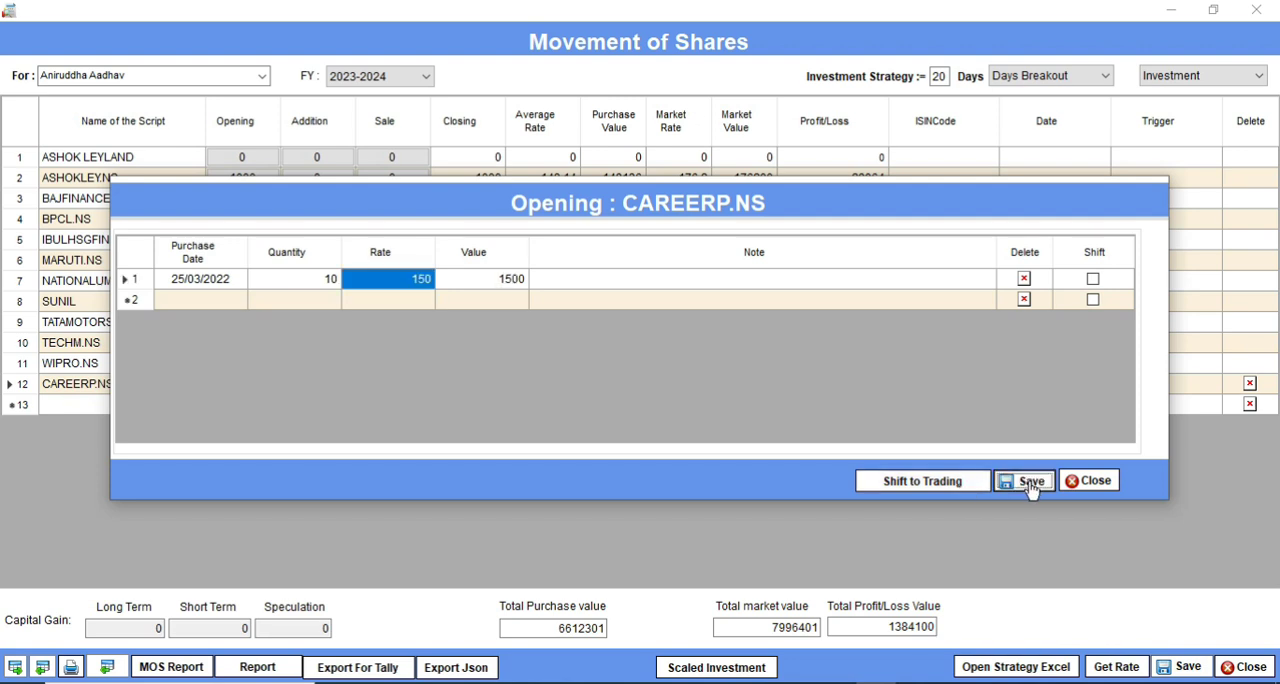
left_click(802, 414)
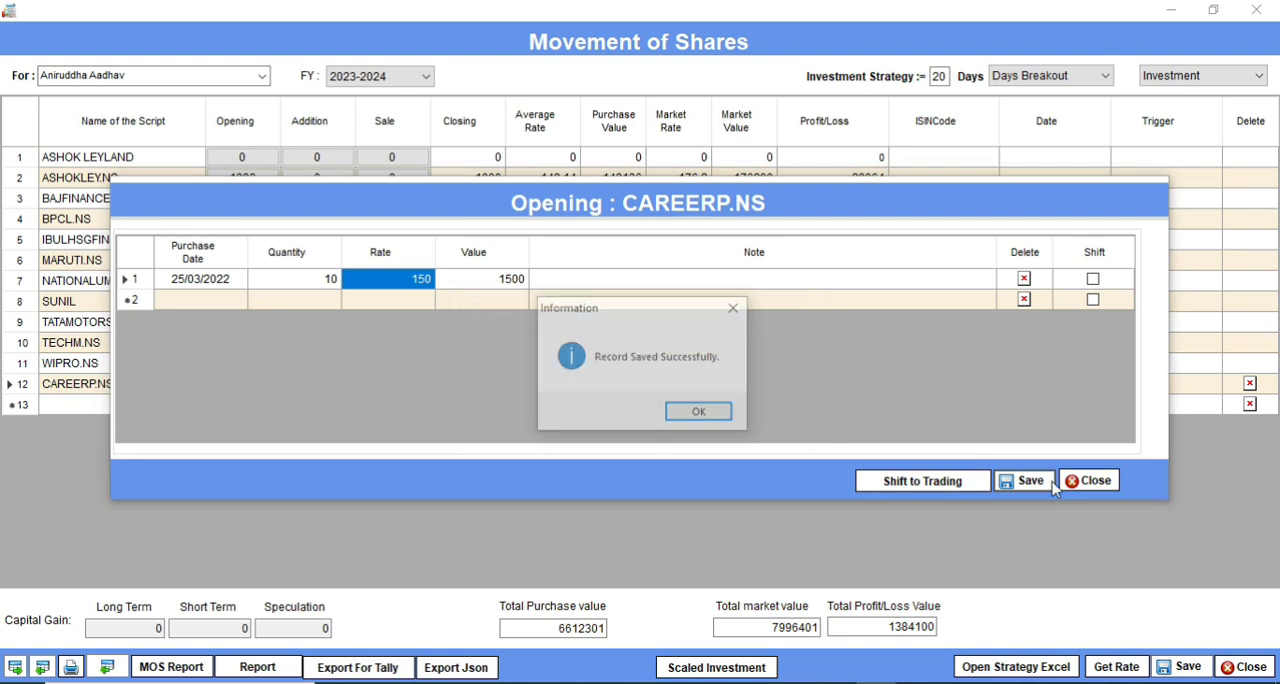
left_click(725, 413)
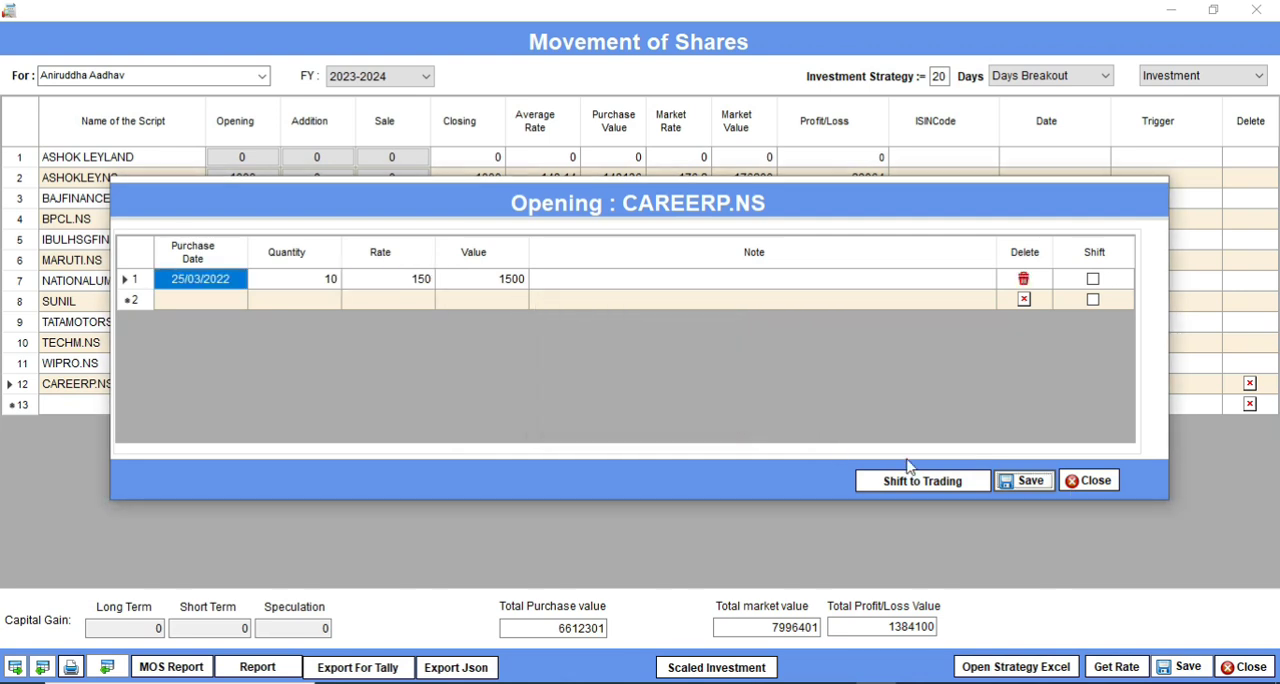
left_click(1093, 481)
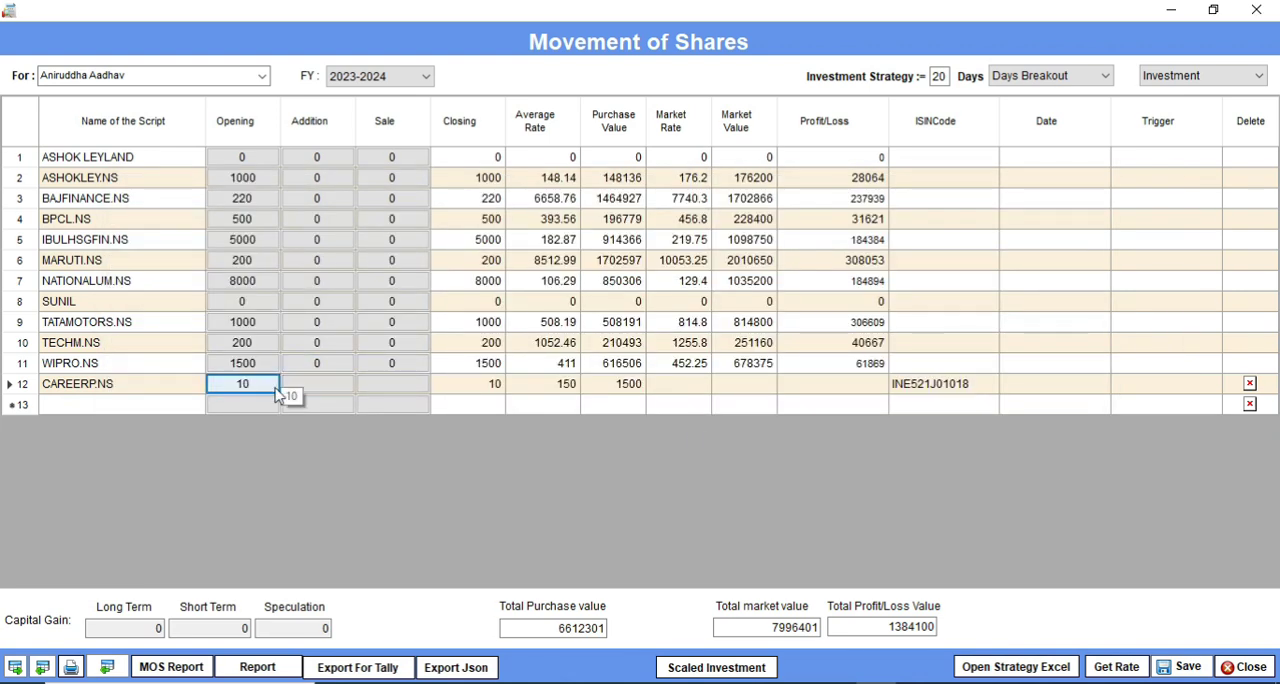
Step: Enter an addition for CAREERP.NS with purchase date 15/06/2023, quantity 100 and rate 150
left_click(331, 392)
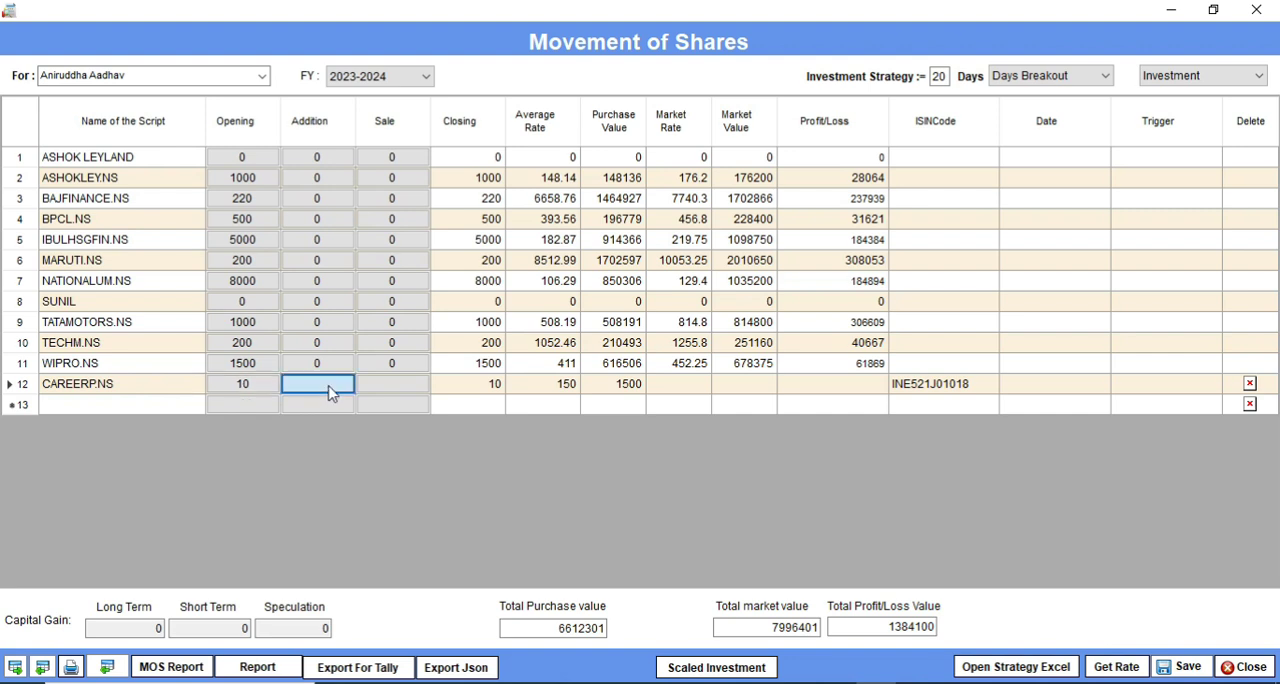
left_click(218, 282)
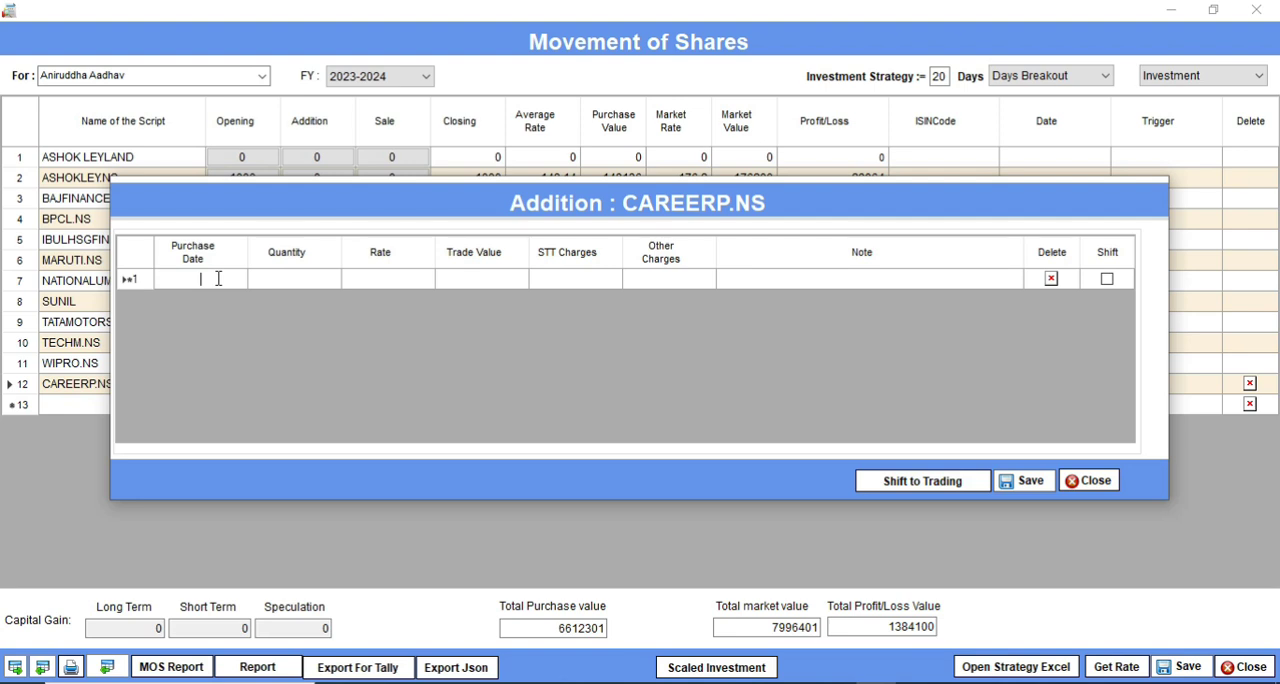
type("1")
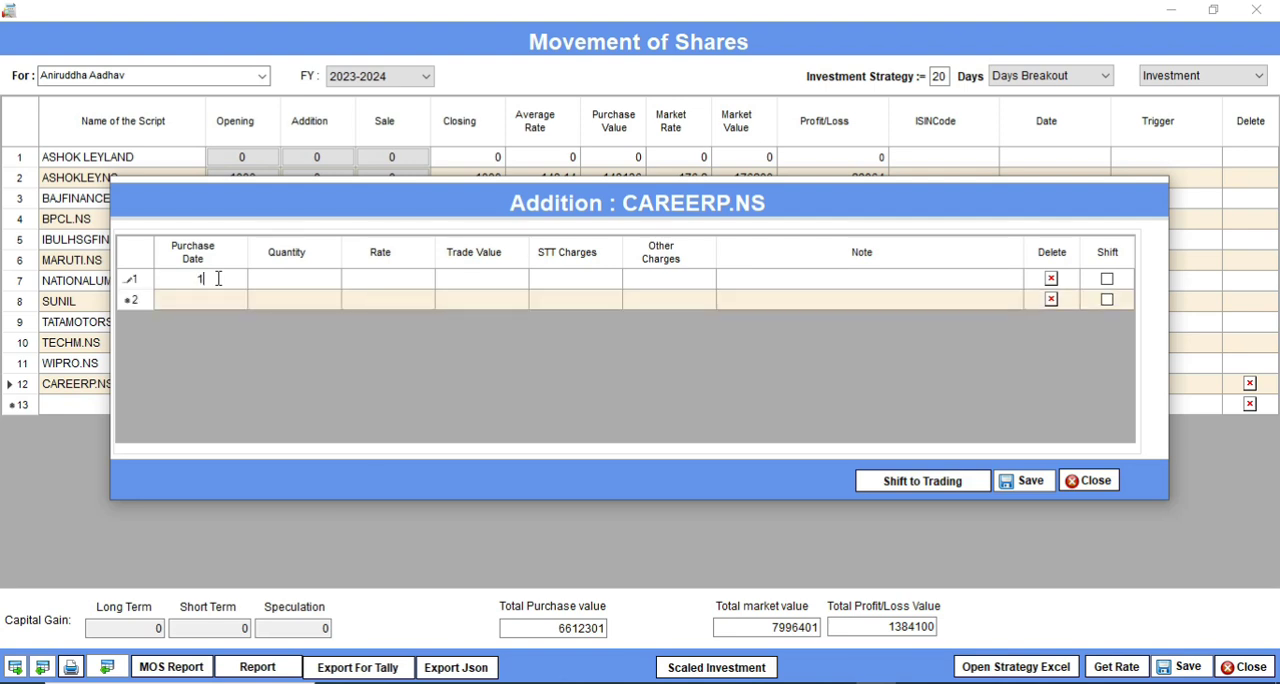
type("5/06/2023")
key("Tab")
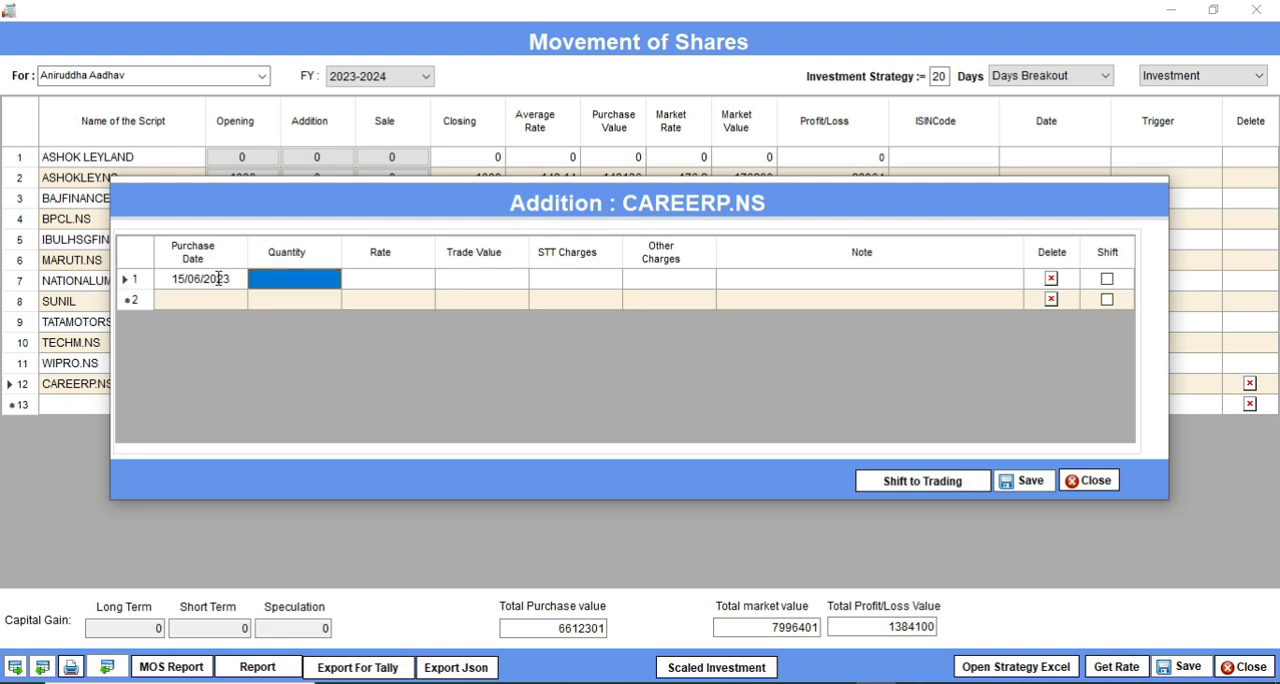
type("10")
key("Tab")
type("150")
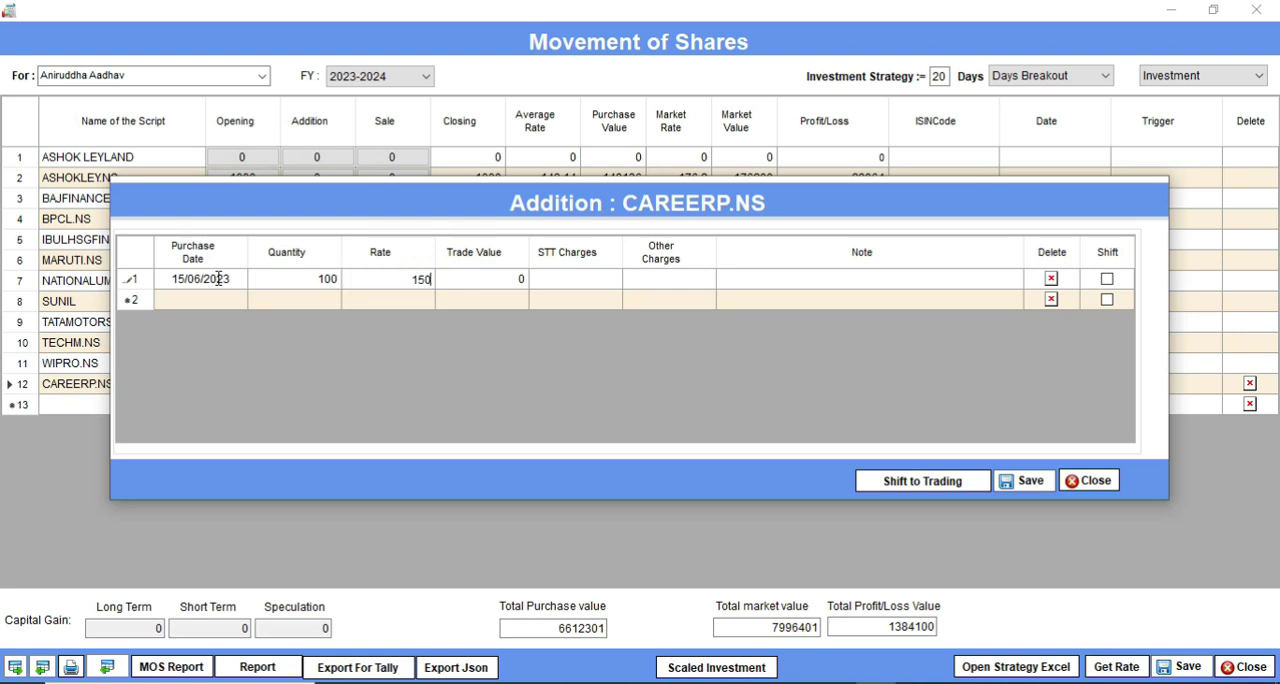
key("Tab")
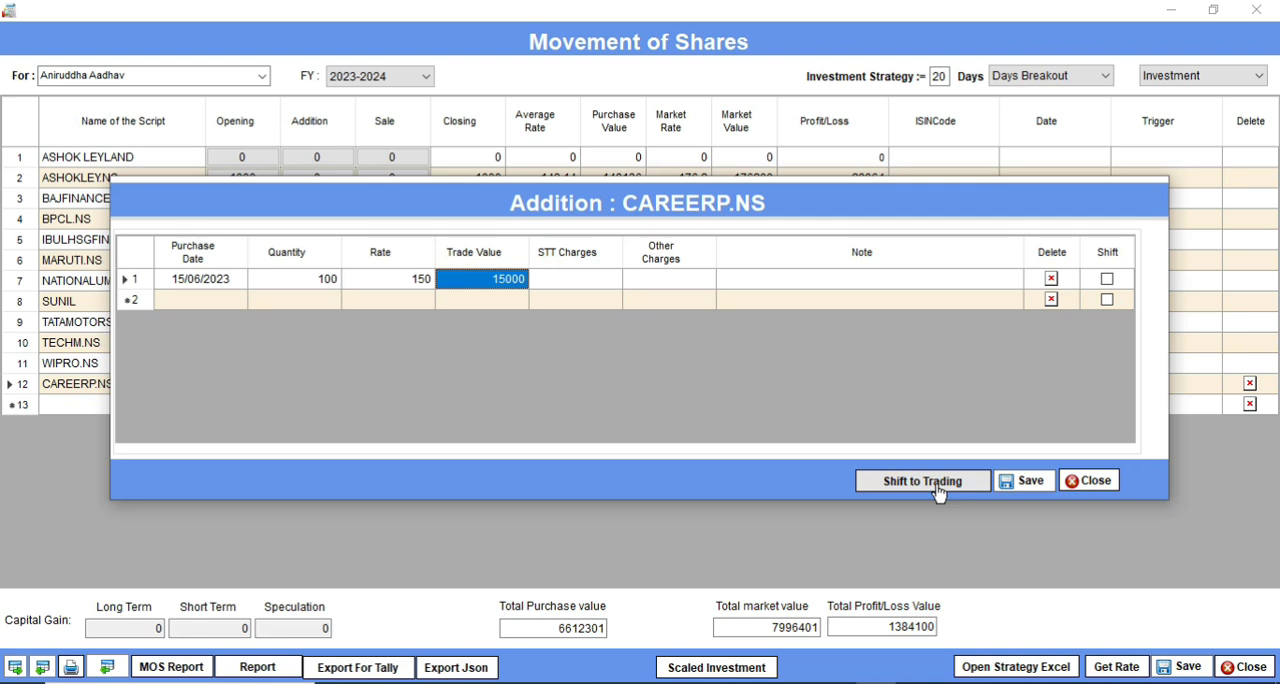
Step: Save the CAREERP.NS addition record and return to the share list
left_click(1027, 484)
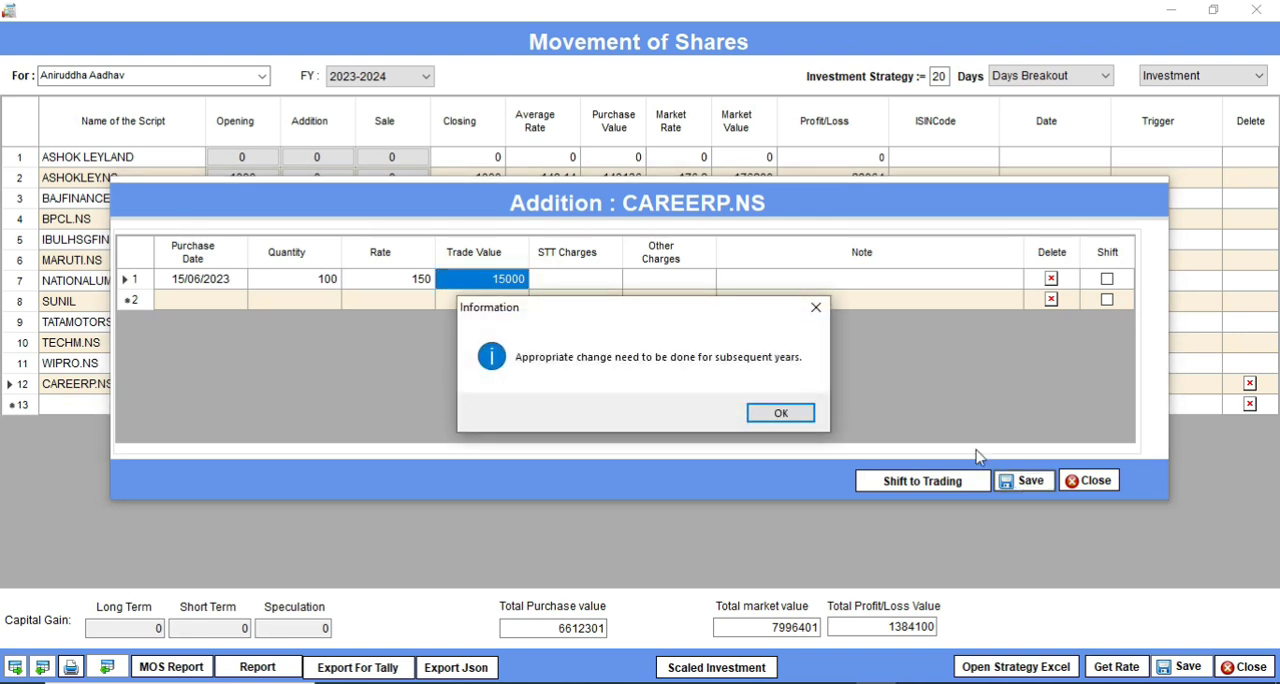
left_click(805, 421)
left_click(1027, 481)
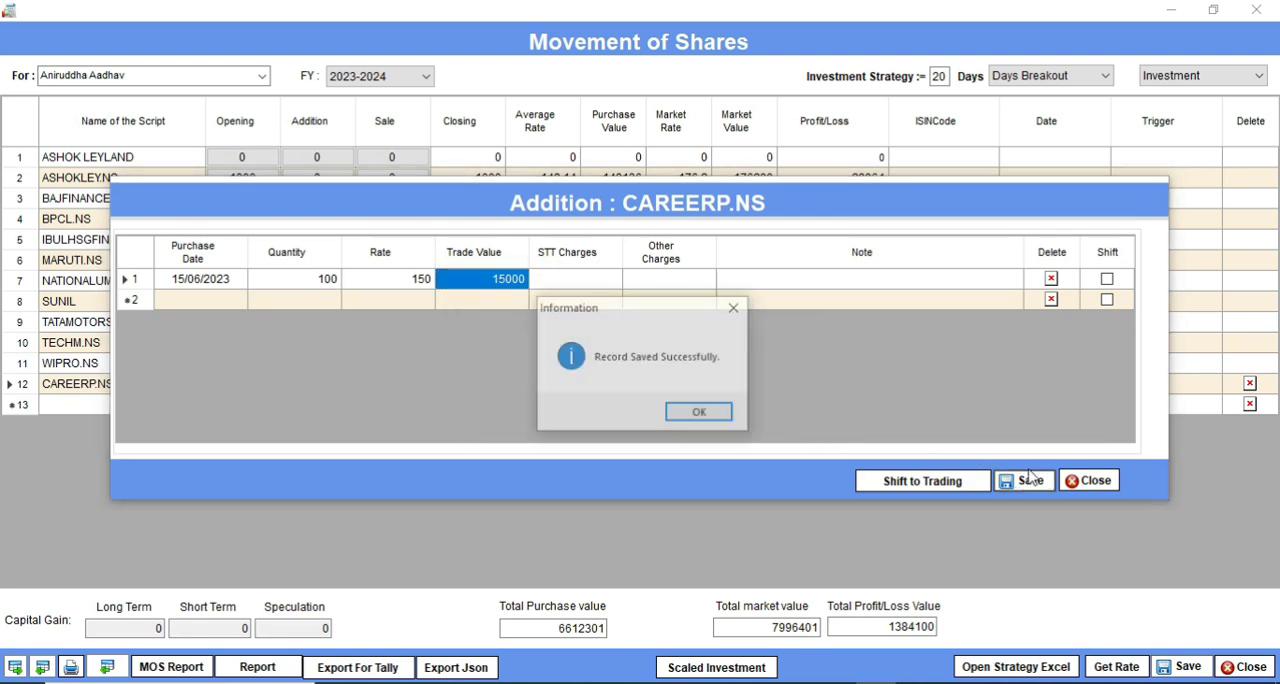
left_click(708, 411)
left_click(1090, 480)
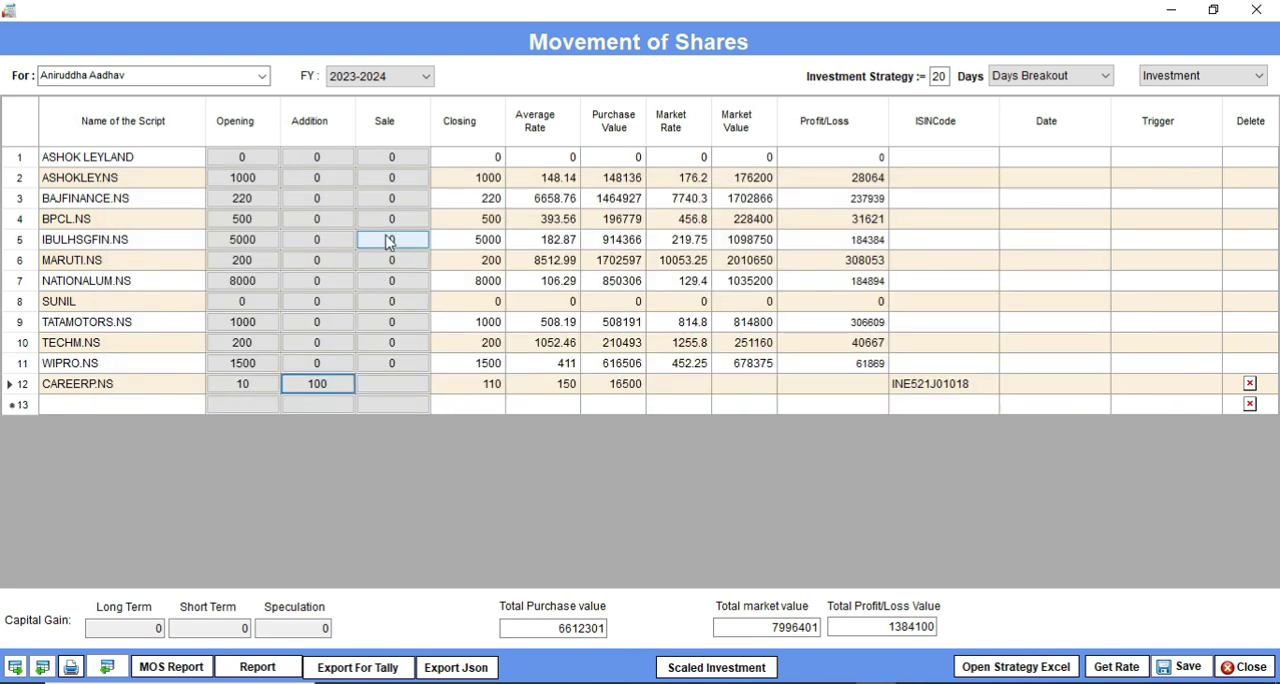
Step: Enter a sale against the 25/03/2022 lot of CAREERP.NS with sale date 27/12/2023, quantity 10 and rate 500
double_click(392, 393)
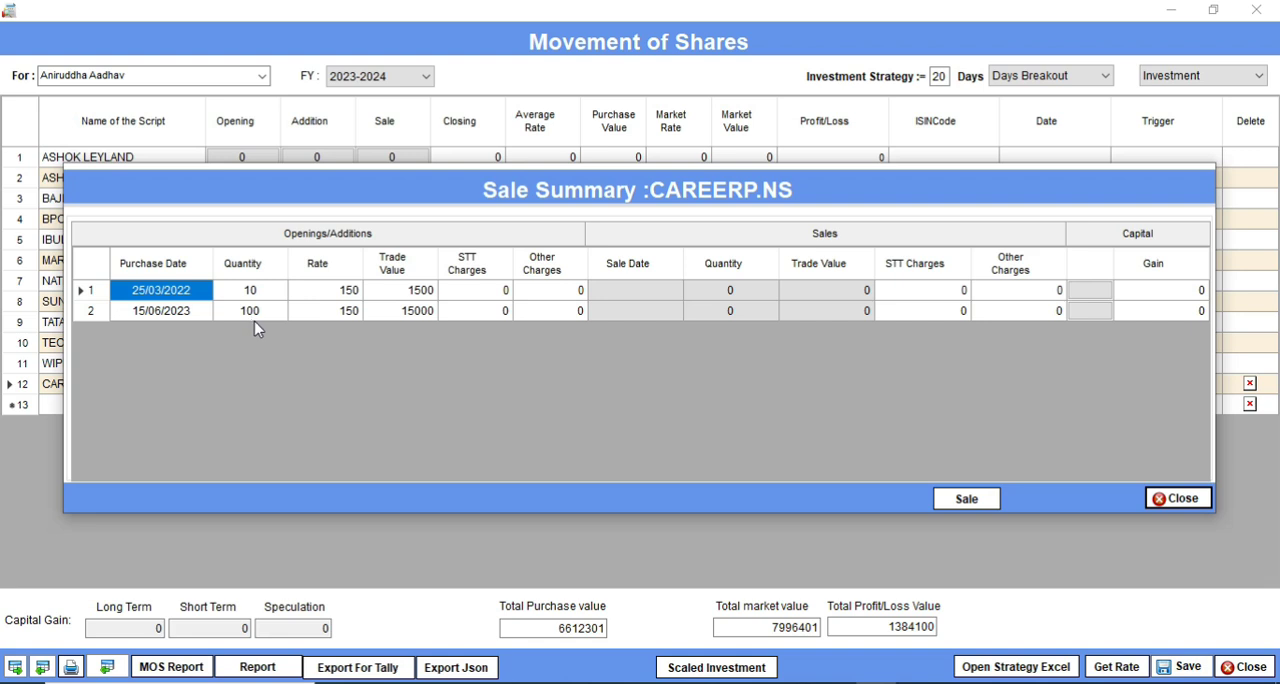
left_click(1096, 299)
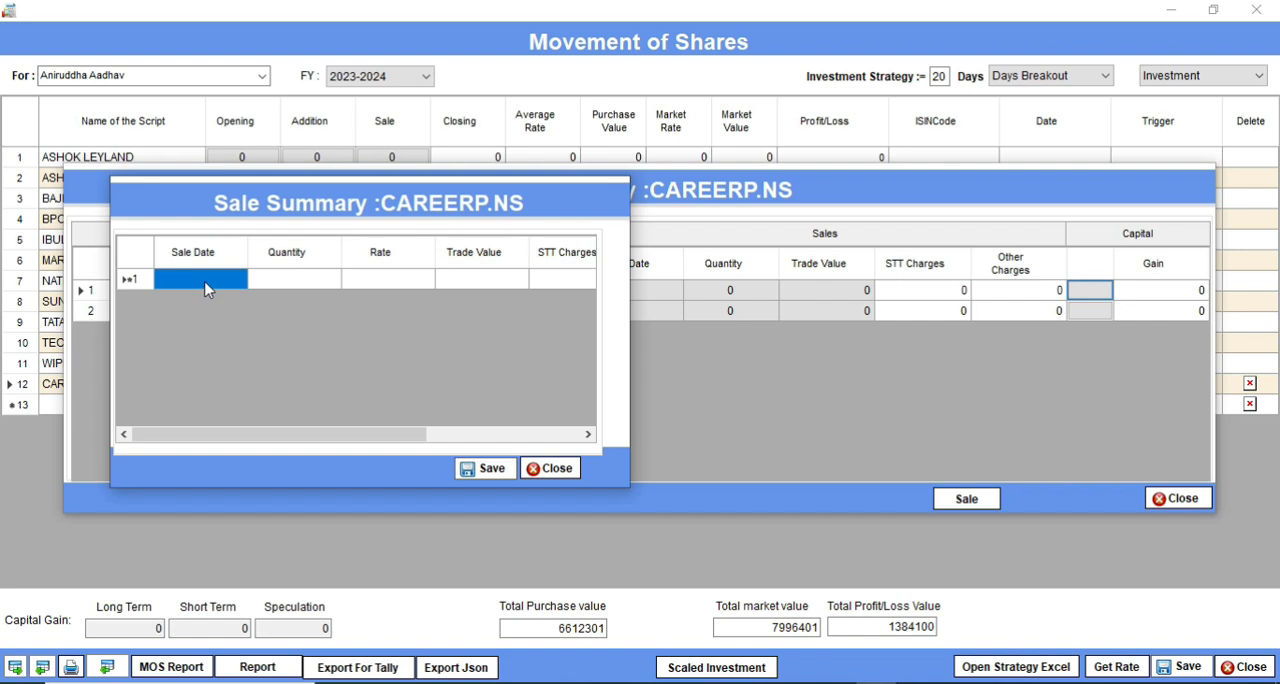
type("27/12/2023")
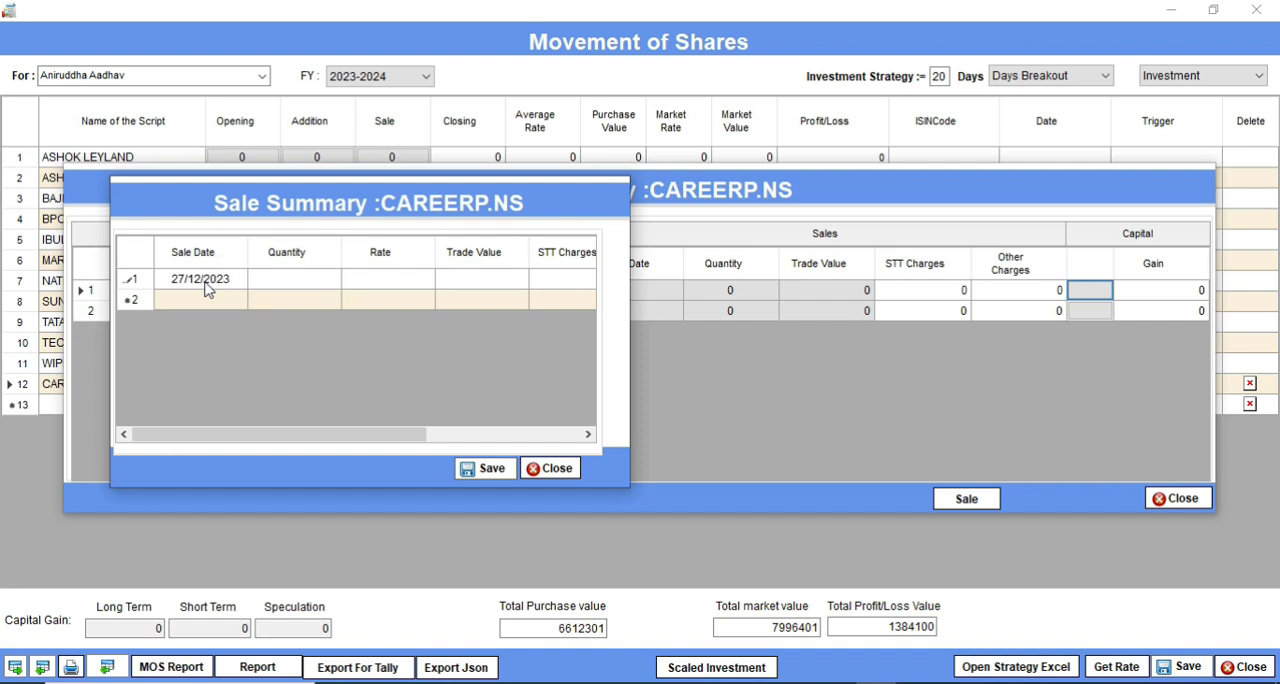
key("Tab")
type("10500")
key("BackSpace")
key("BackSpace")
key("BackSpace")
key("Tab")
type("500")
key("Tab")
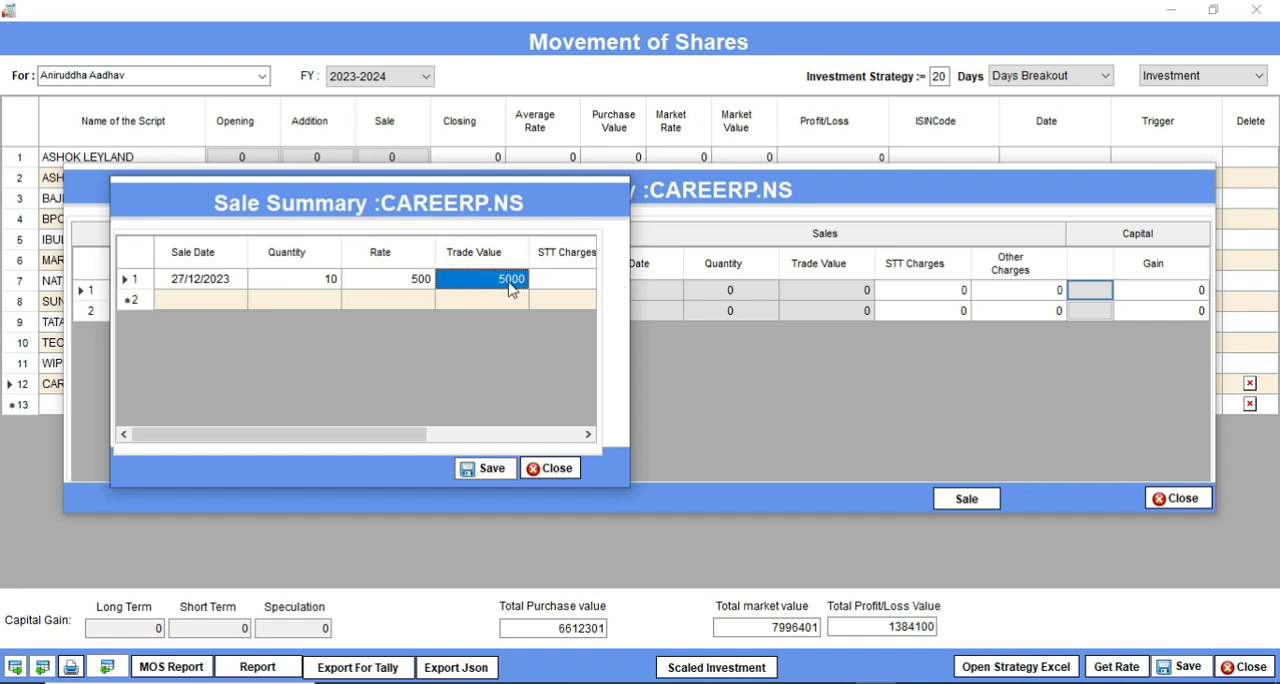
Step: Save the CAREERP.NS sale record without charges and return to its sale summary
left_click(588, 434)
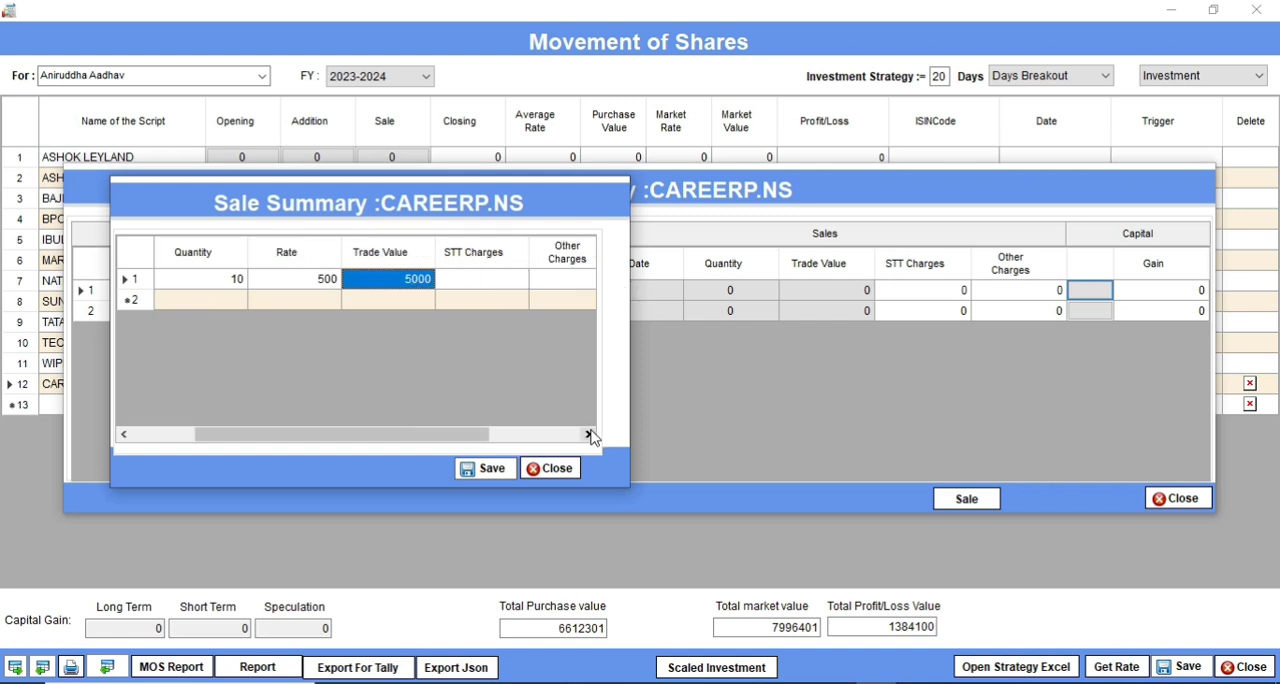
left_click(588, 434)
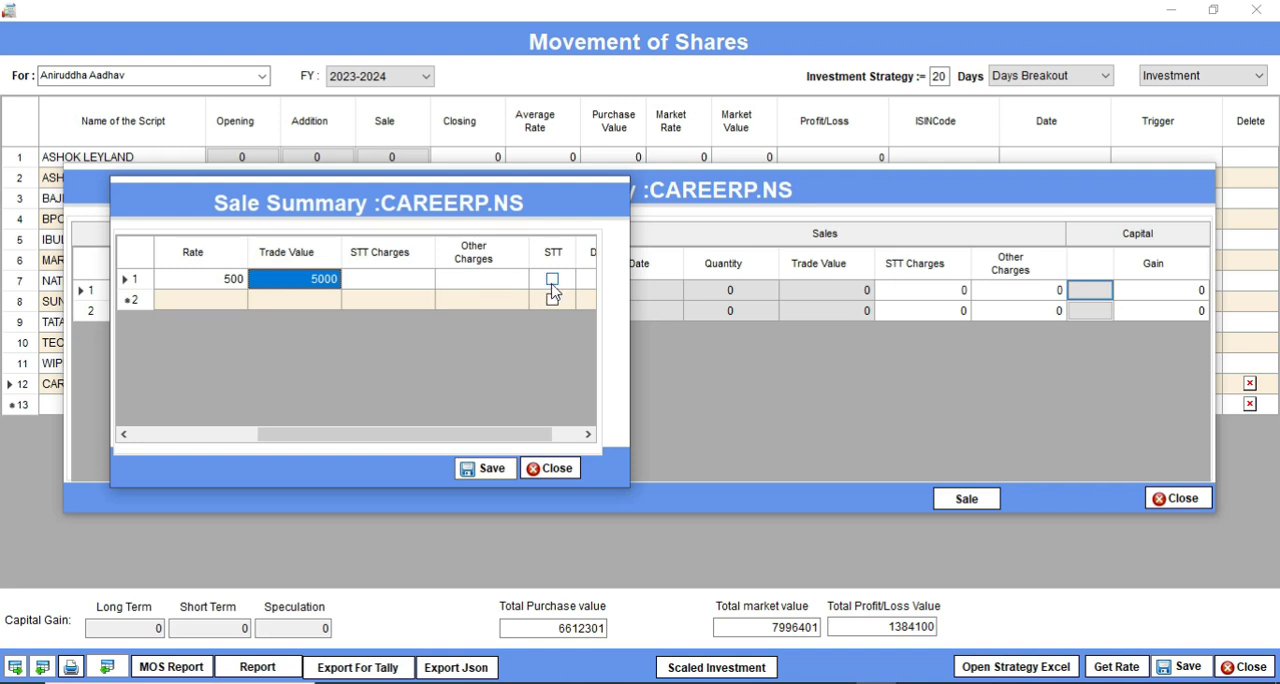
left_click(494, 469)
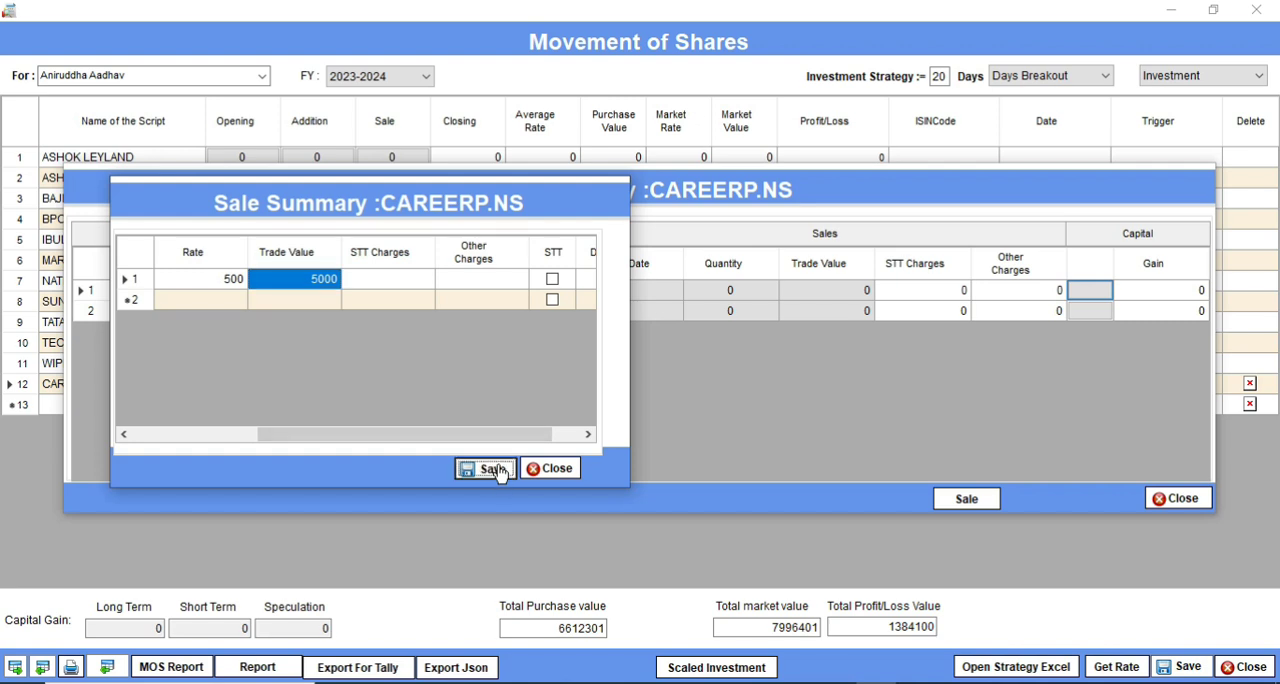
left_click(771, 414)
left_click(724, 415)
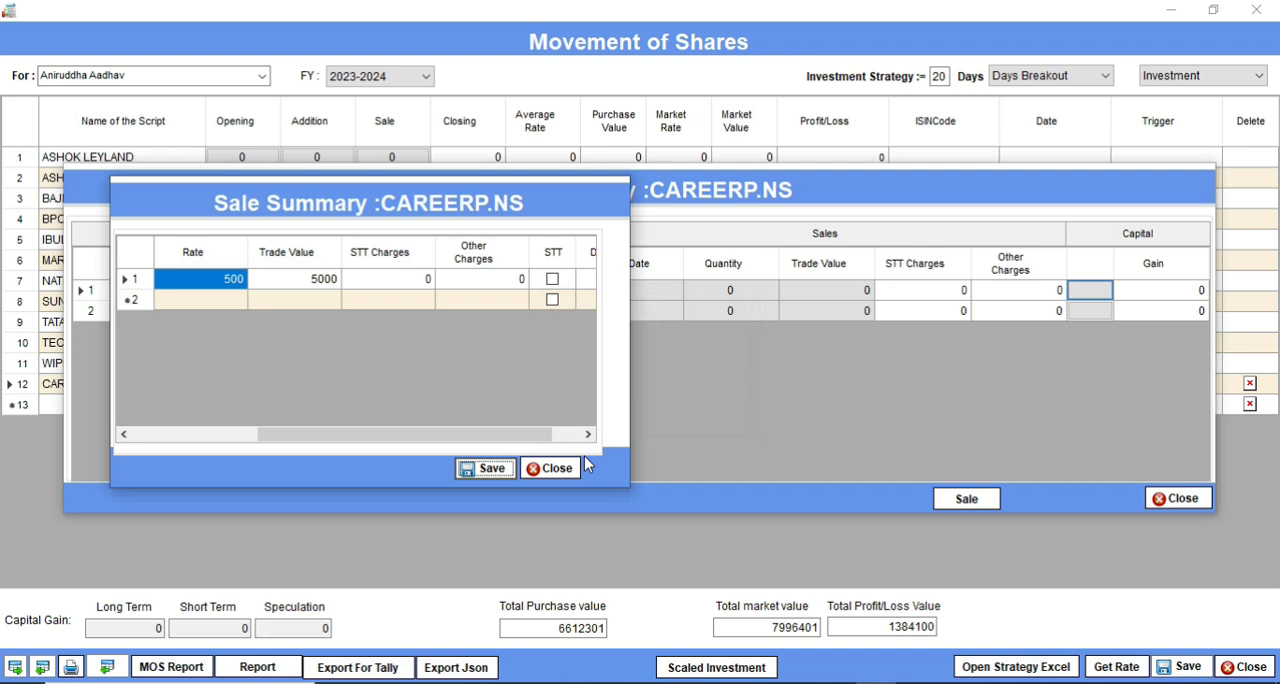
left_click(553, 470)
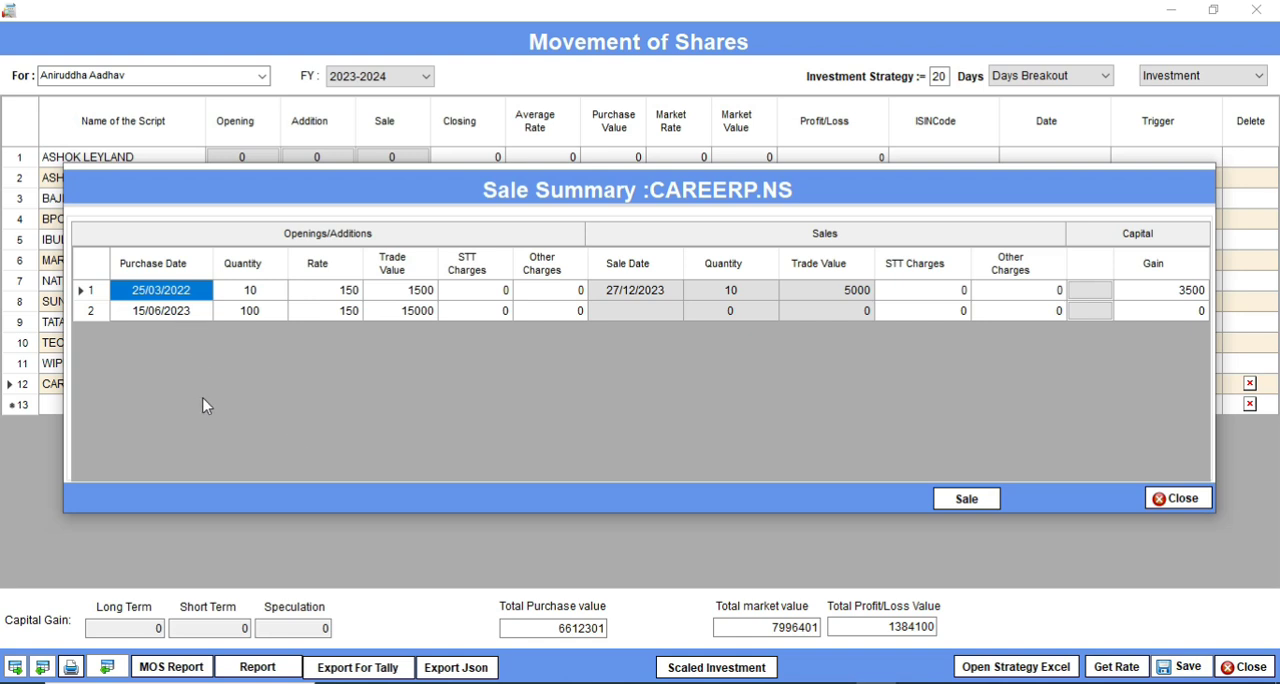
Step: Check the empty sale entry for the 25/03/2022 lot of CAREERP.NS and close the sale summary to return to the share list
left_click(965, 505)
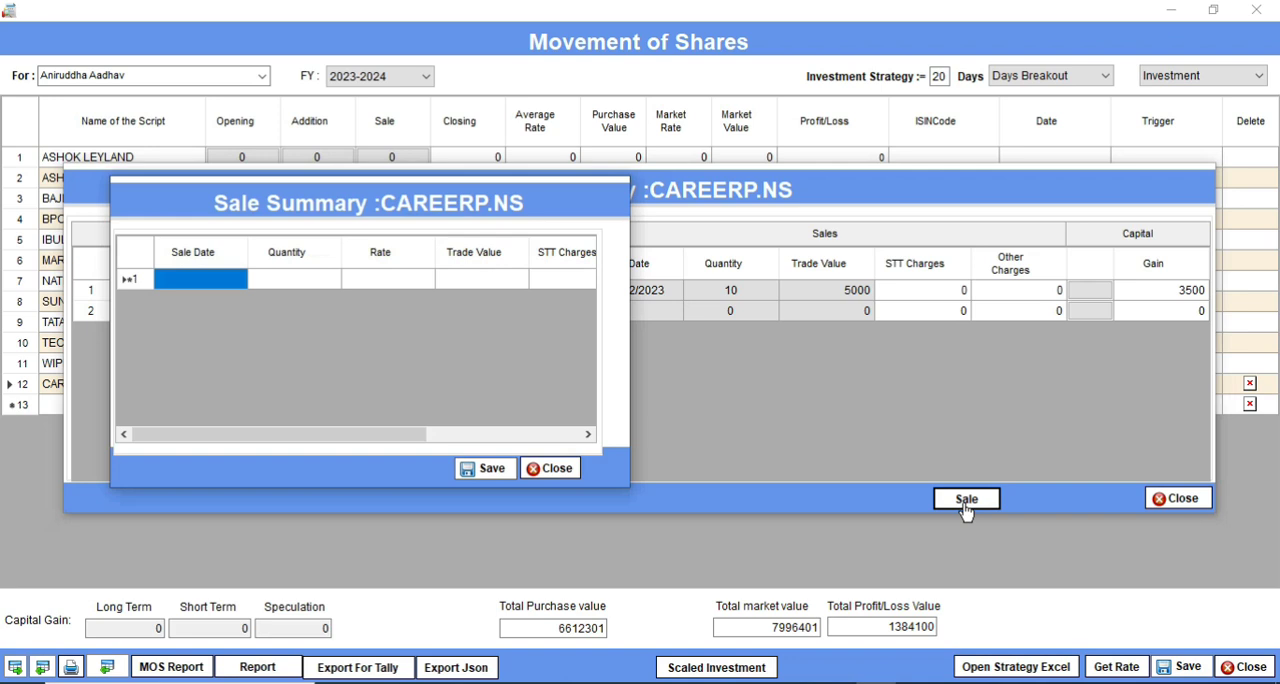
left_click(553, 469)
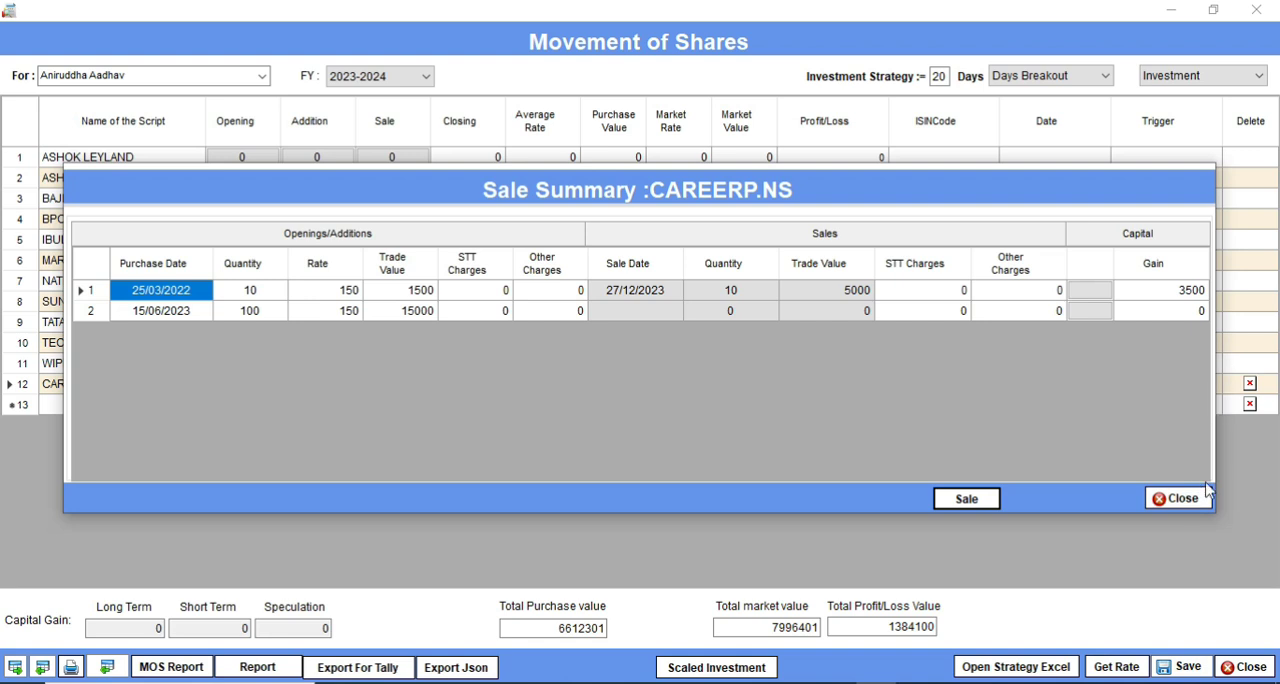
left_click(1184, 499)
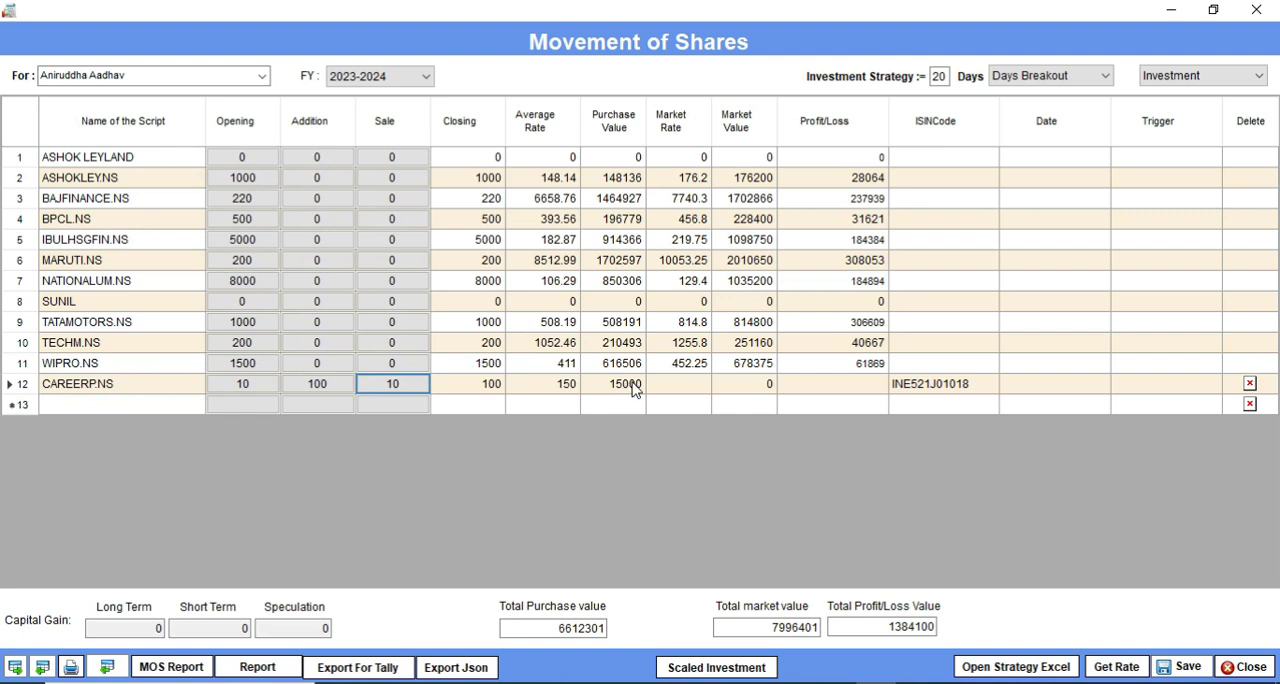
Step: Select the Days Breakout investment strategy and fetch the latest market rates for the portfolio's shares
left_click(1106, 80)
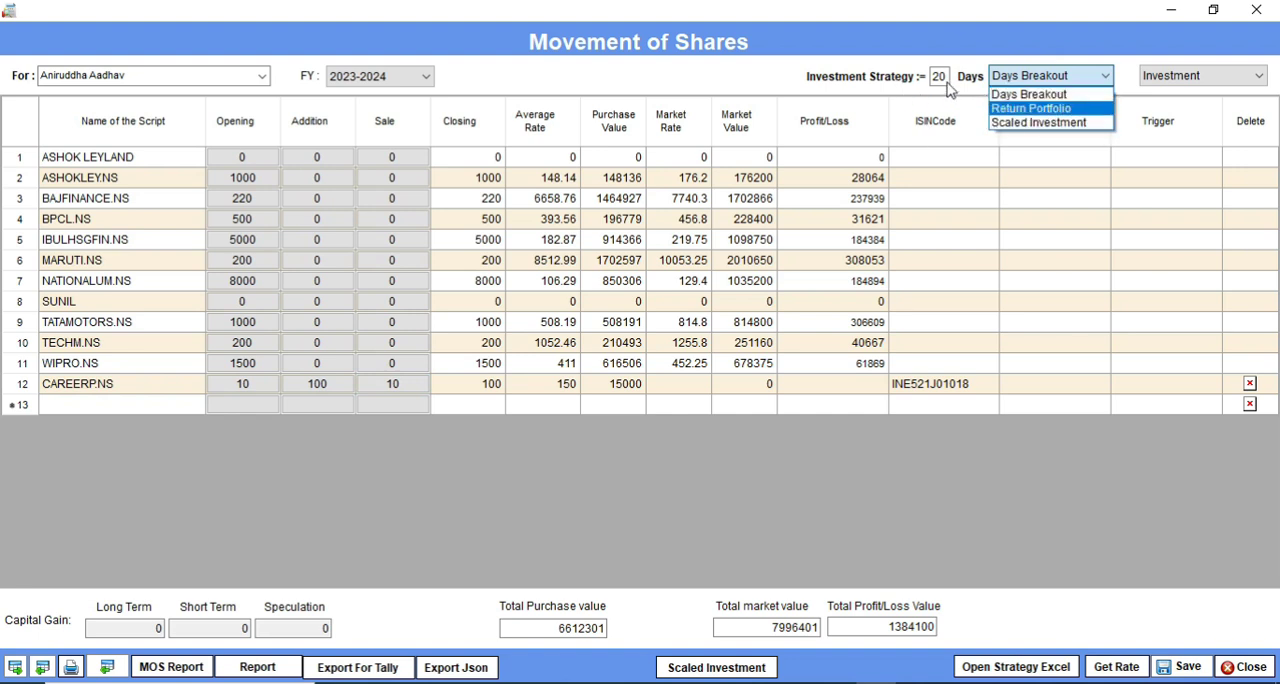
left_click(1037, 95)
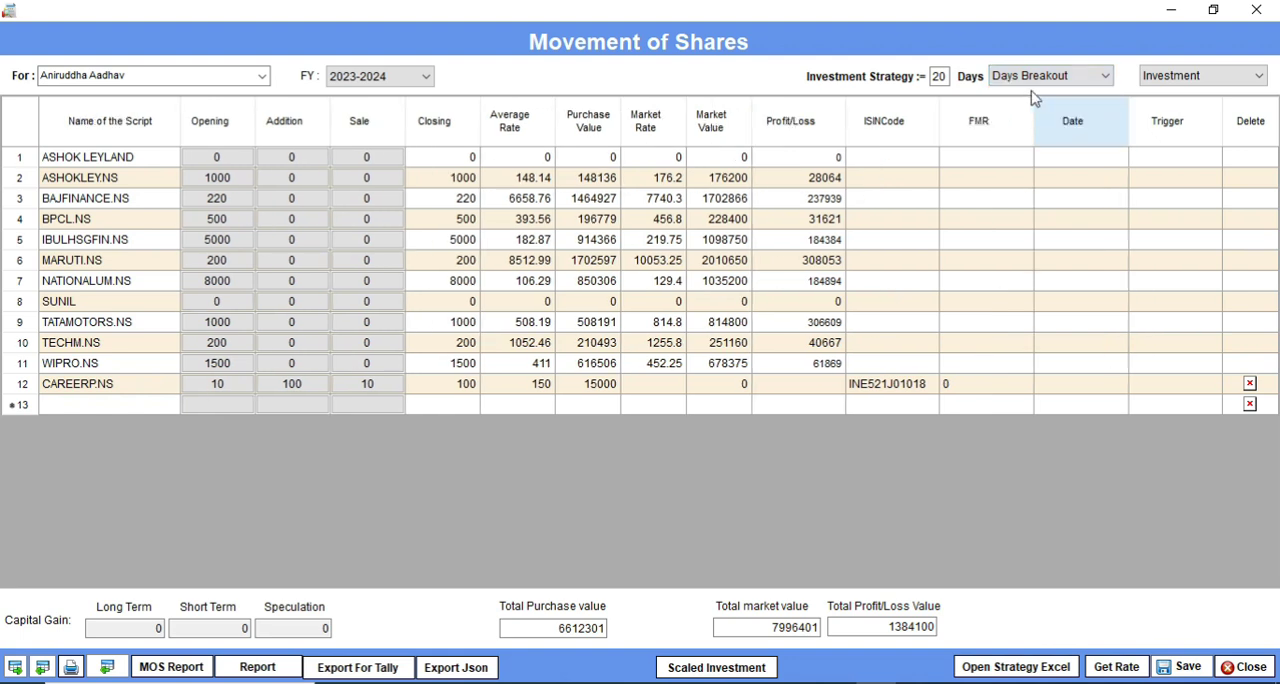
left_click(1126, 668)
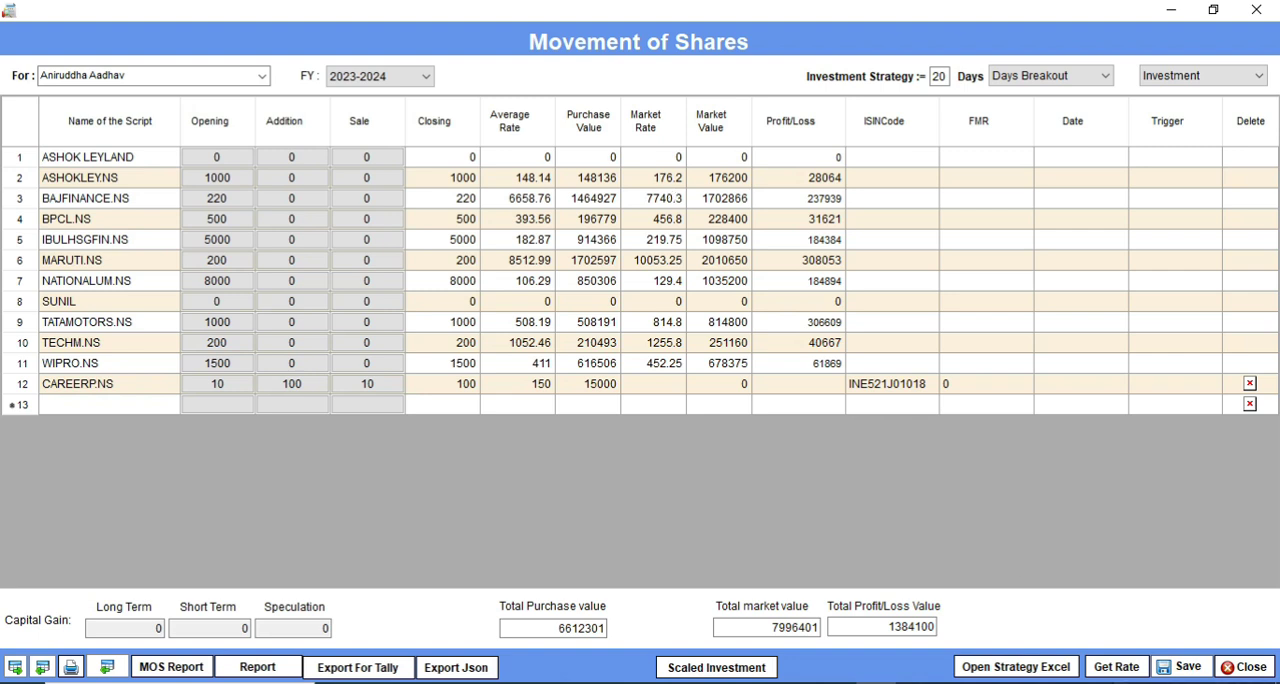
left_click(1118, 672)
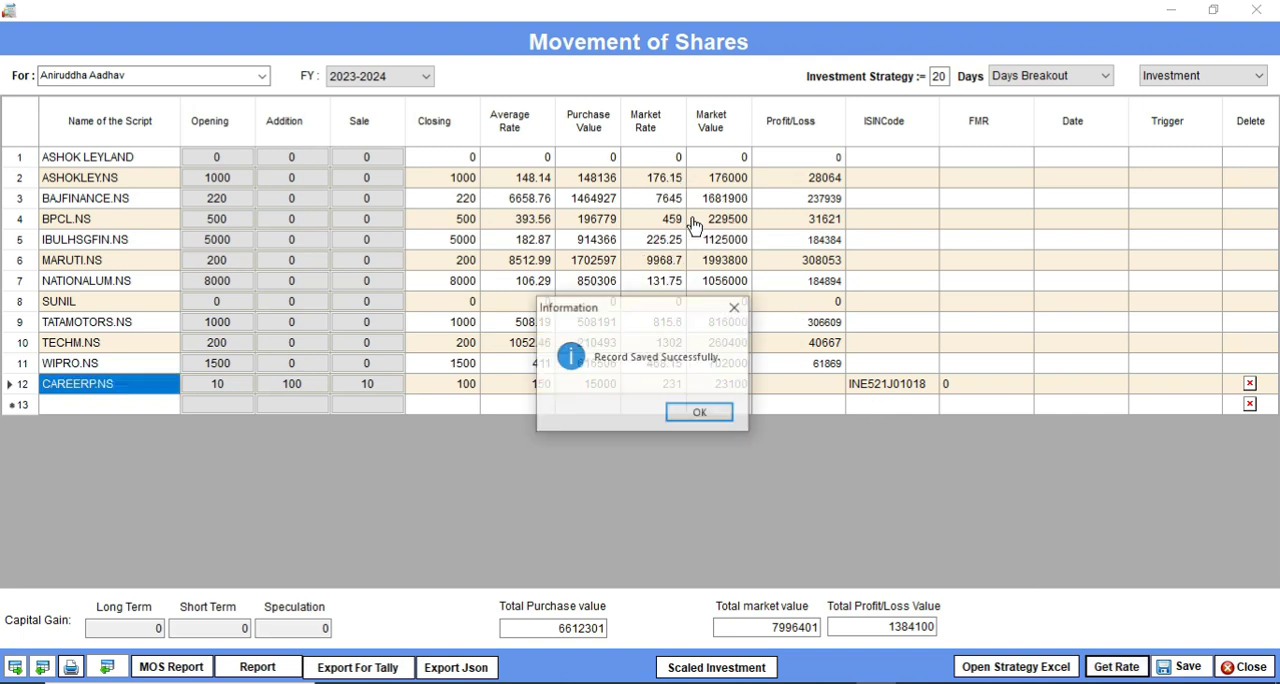
left_click(729, 416)
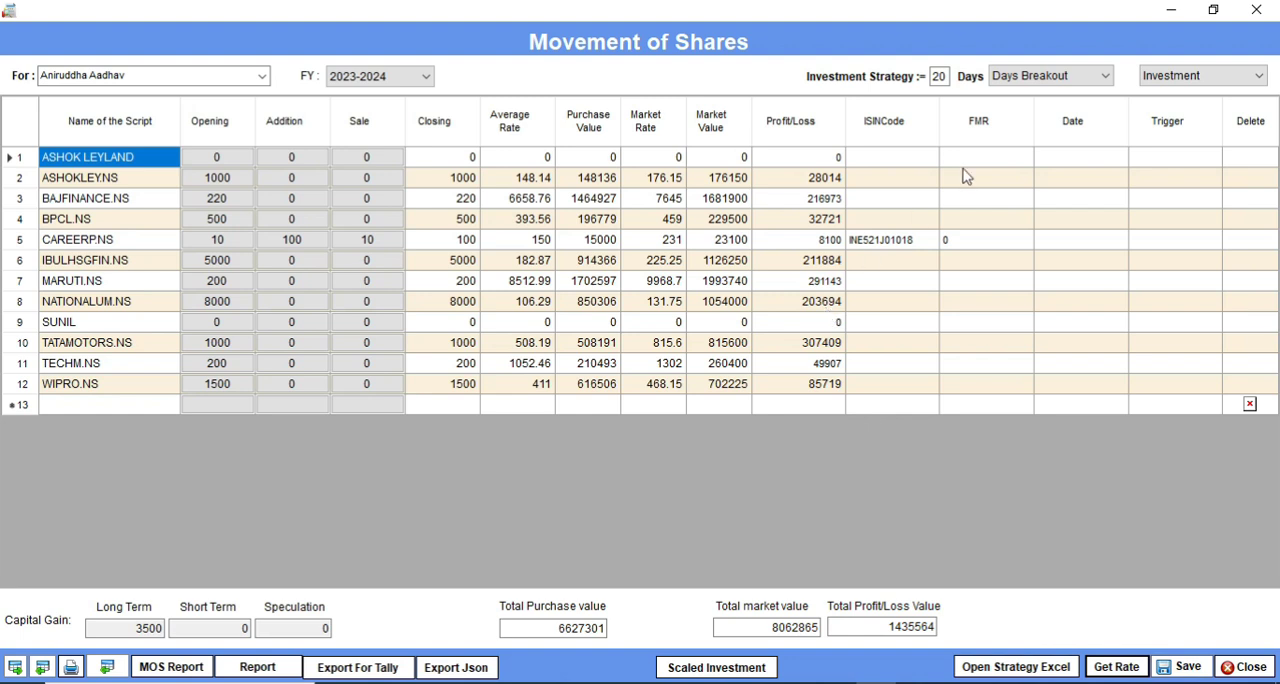
Step: Generate and open the Days Breakout strategy workbook, look through the ASHOKLEY.NS trade data and close the workbook
left_click(1007, 670)
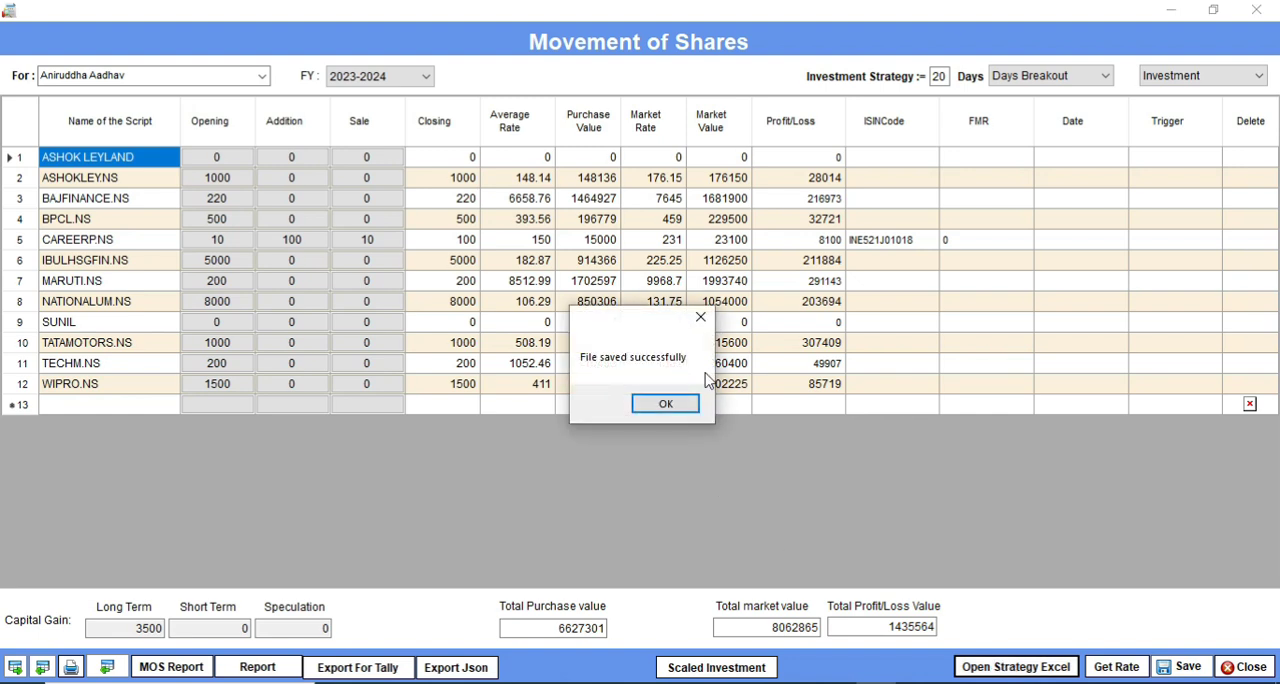
left_click(666, 404)
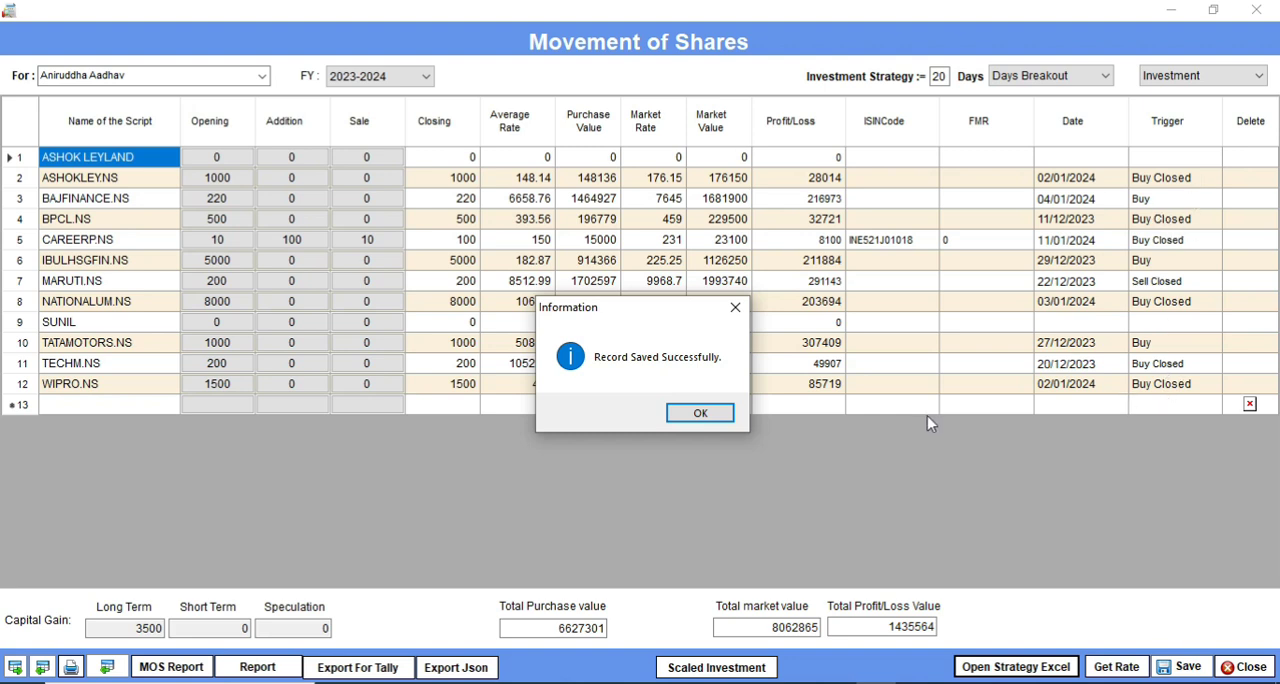
left_click(715, 418)
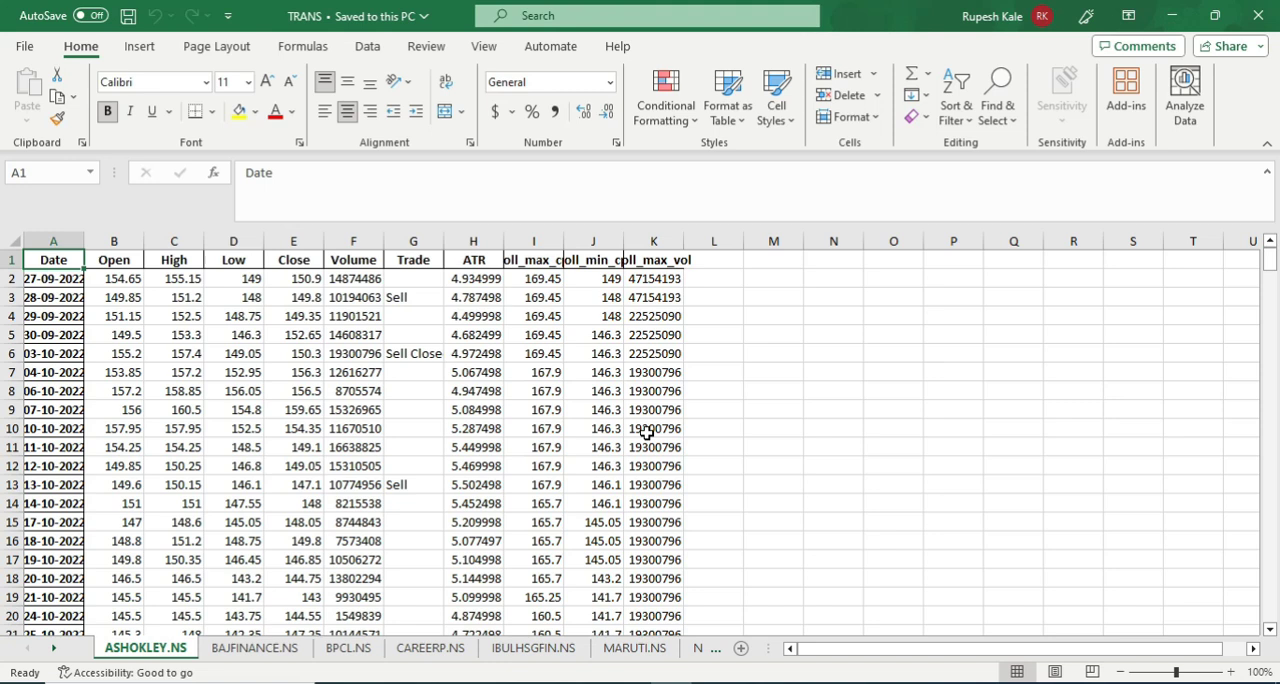
scroll(657, 449, "down", 15)
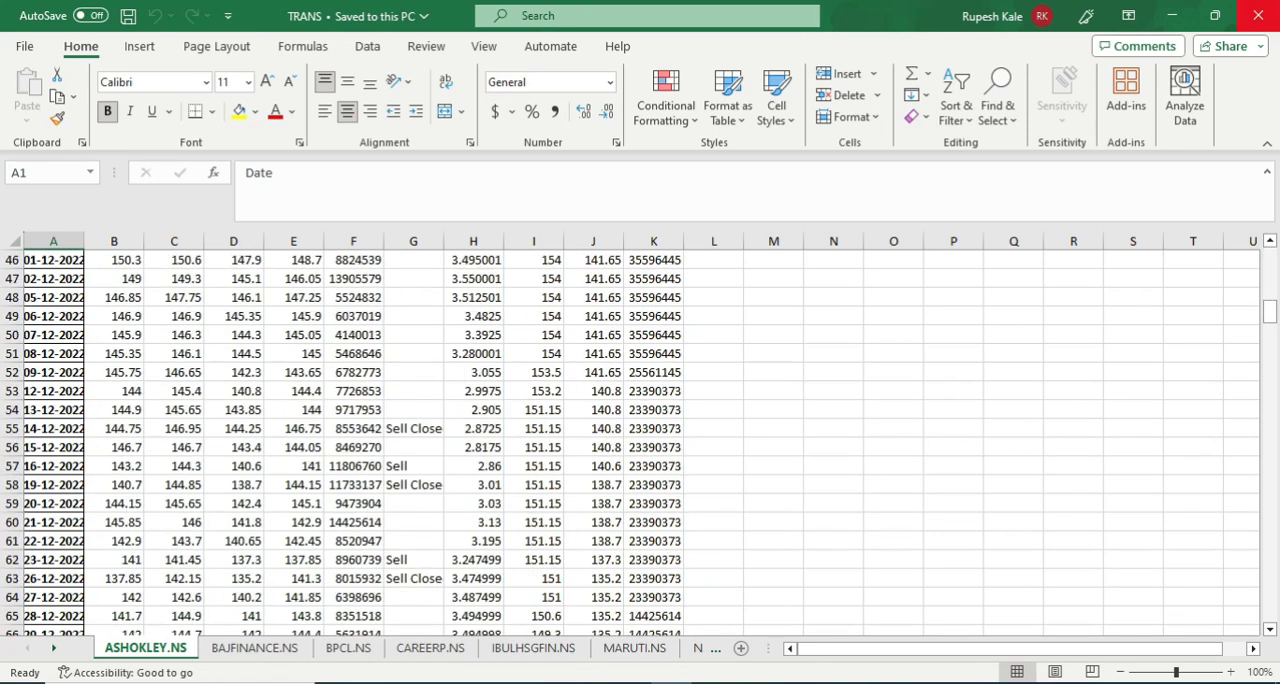
left_click(1258, 16)
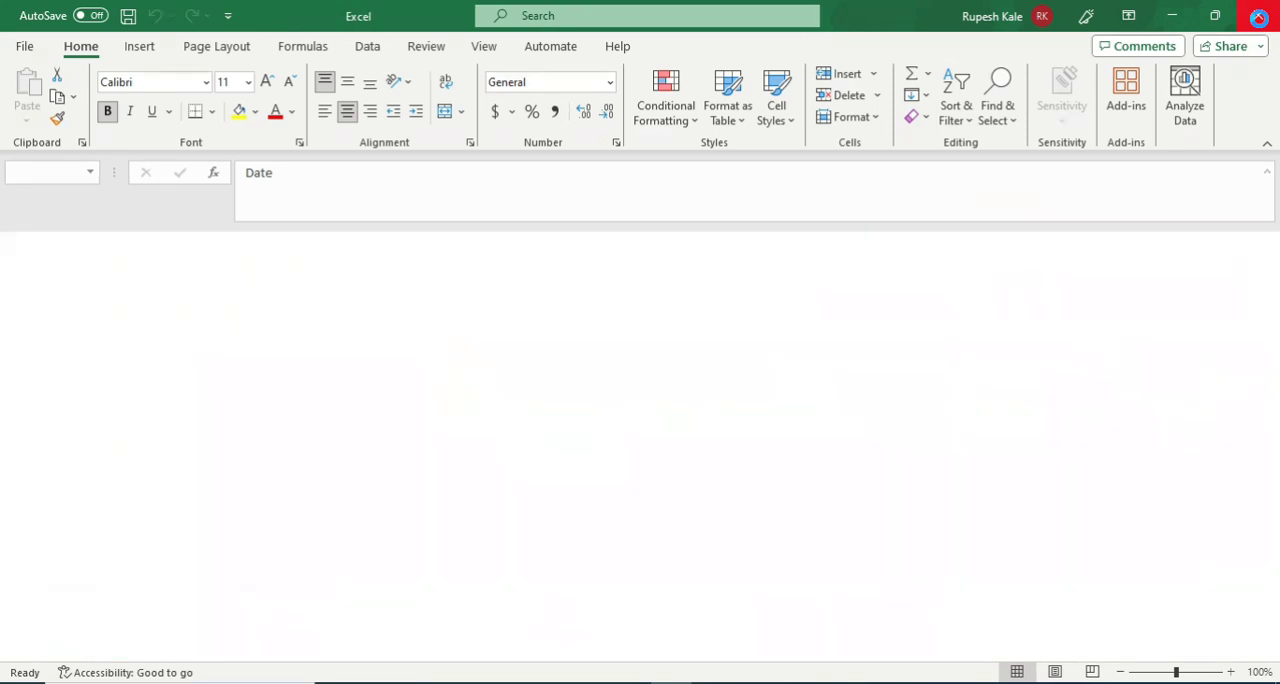
Step: Switch the investment strategy to Return Portfolio and calculate the return, risk and ratio figures for the shares
left_click(1110, 79)
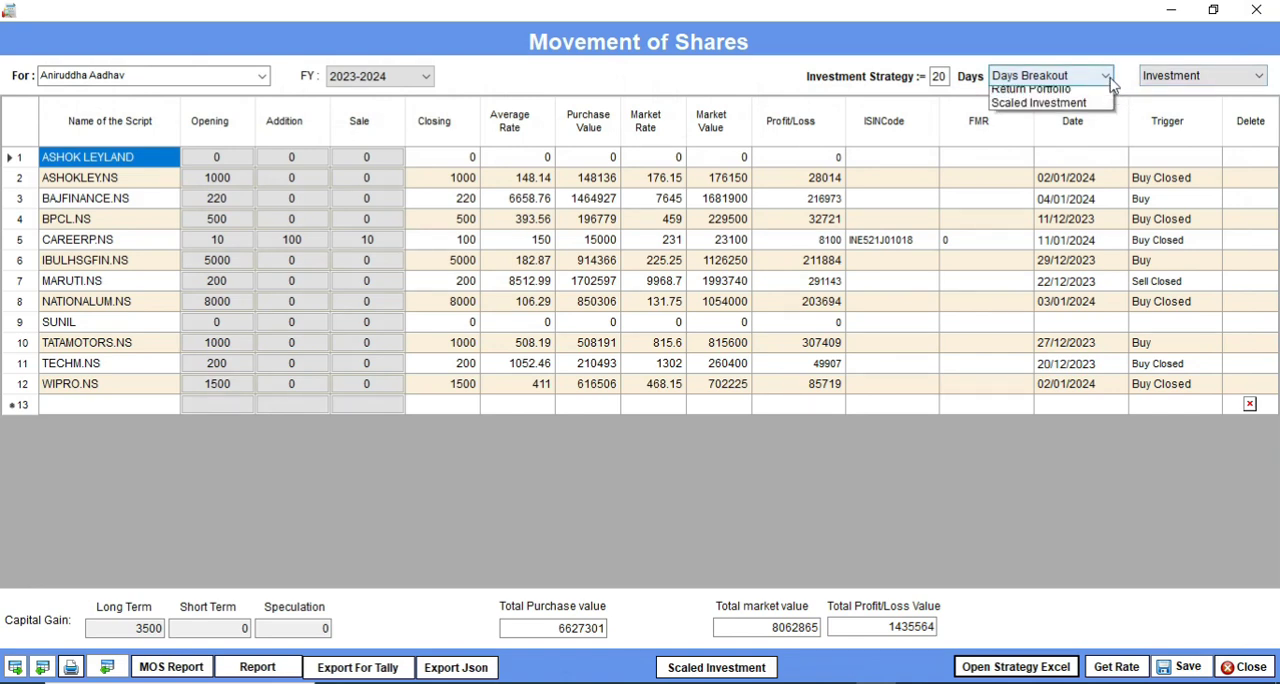
left_click(1032, 108)
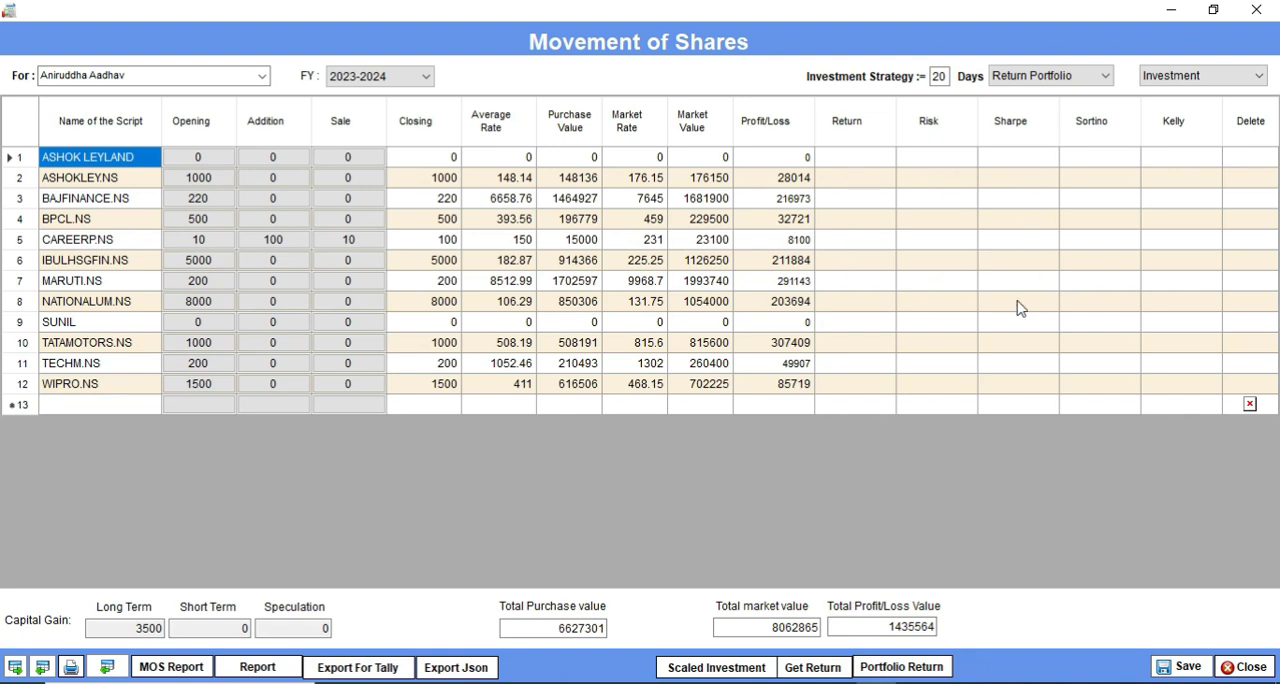
left_click(821, 668)
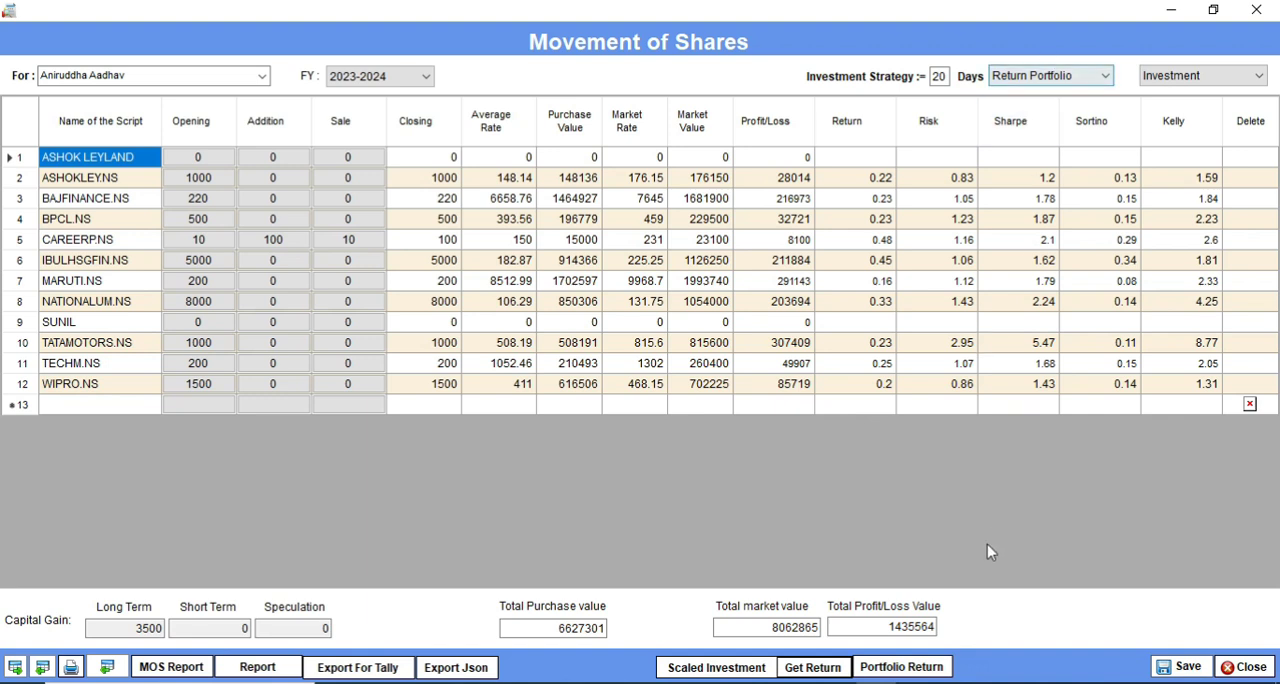
Step: Open the Portfolio Returns report with the filter set to All and sorting by Name, and look through its entries
left_click(897, 672)
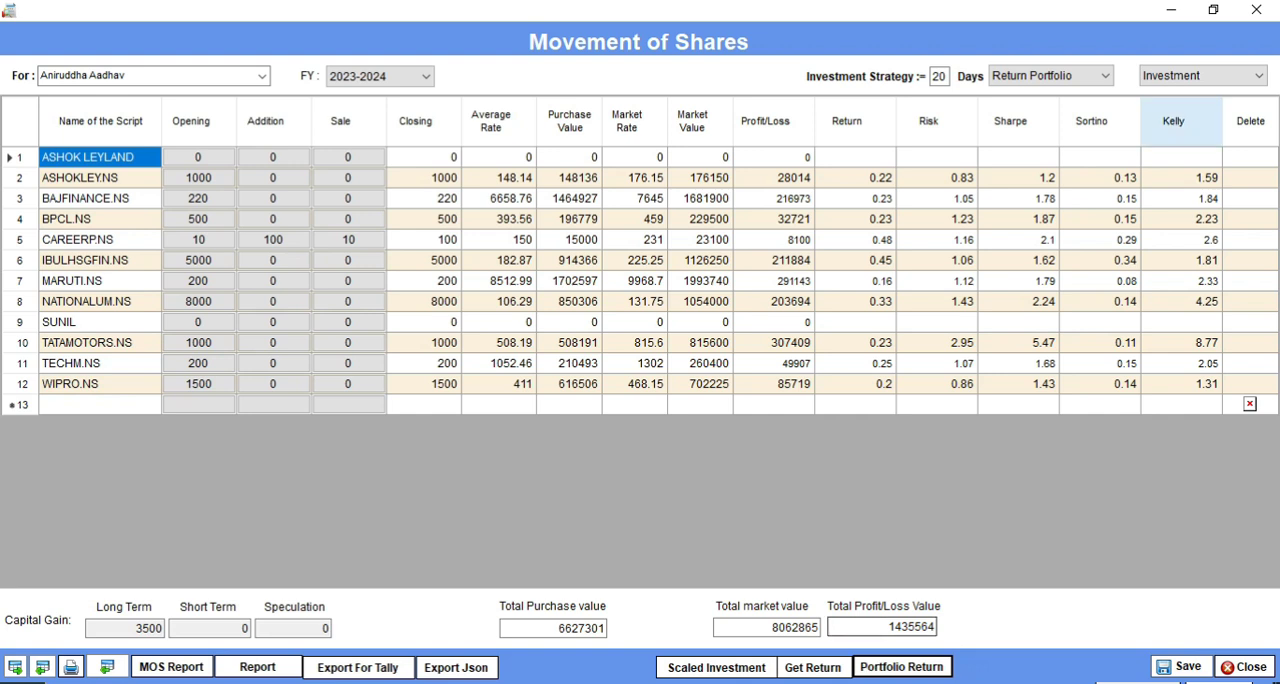
left_click(944, 666)
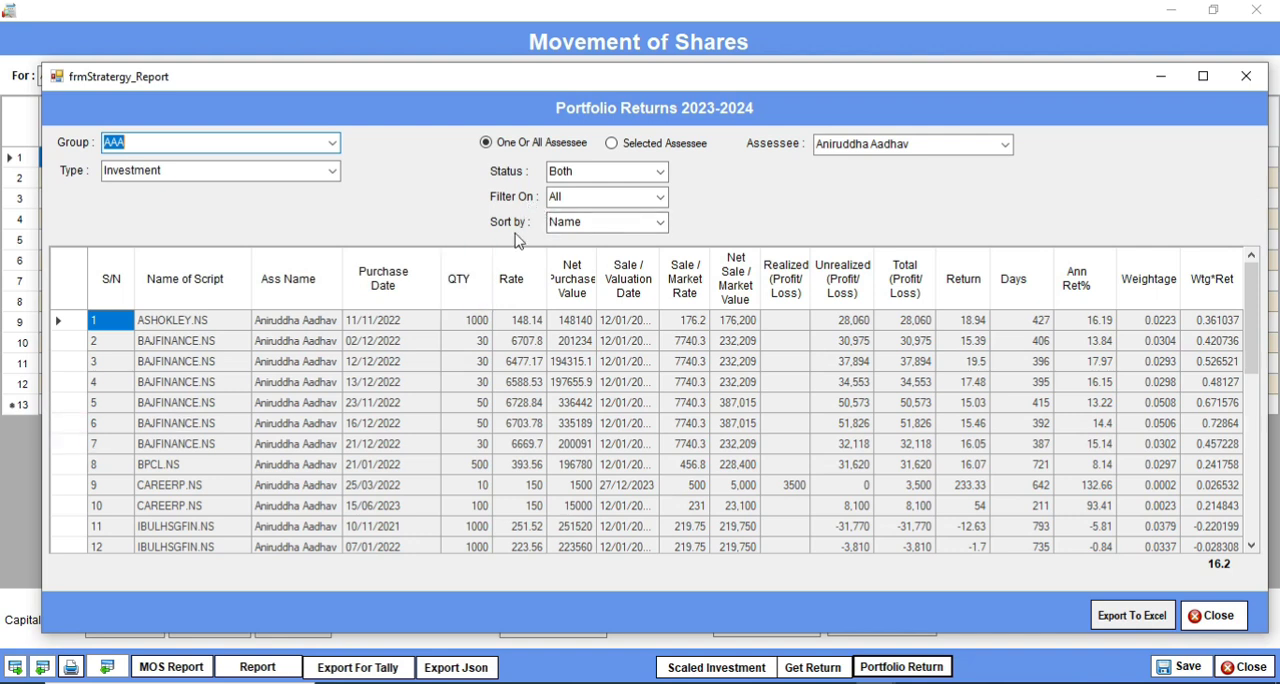
left_click(660, 197)
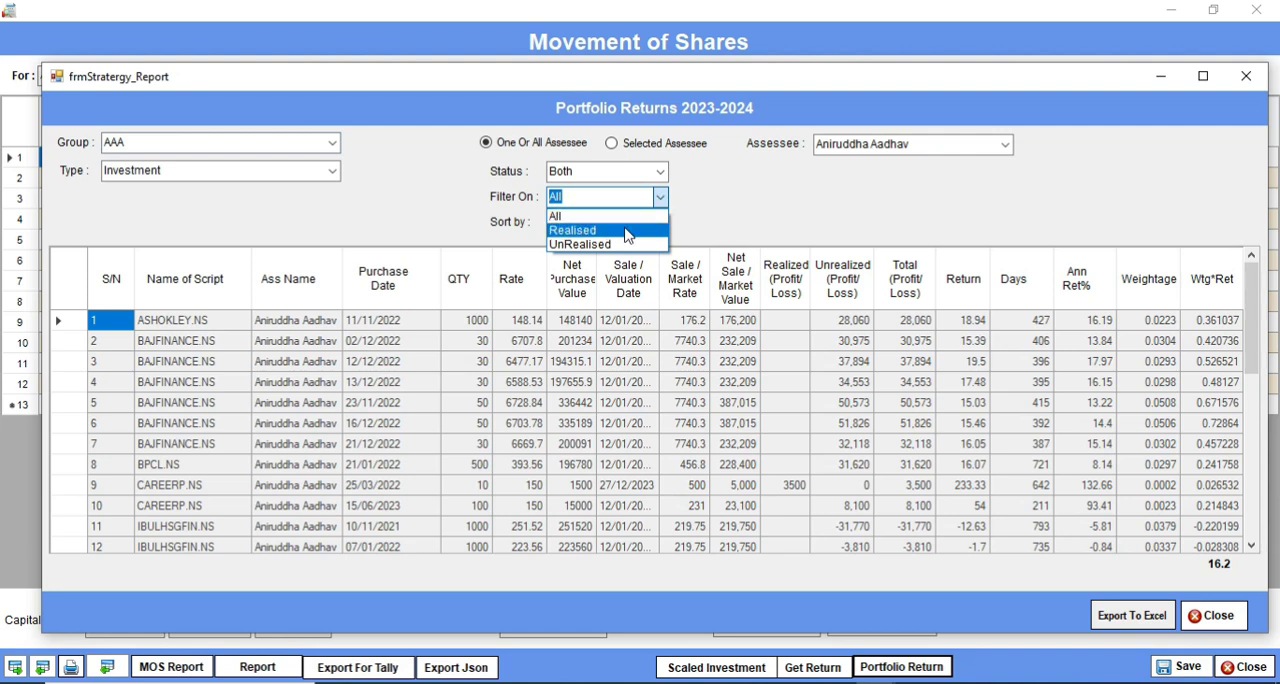
left_click(631, 220)
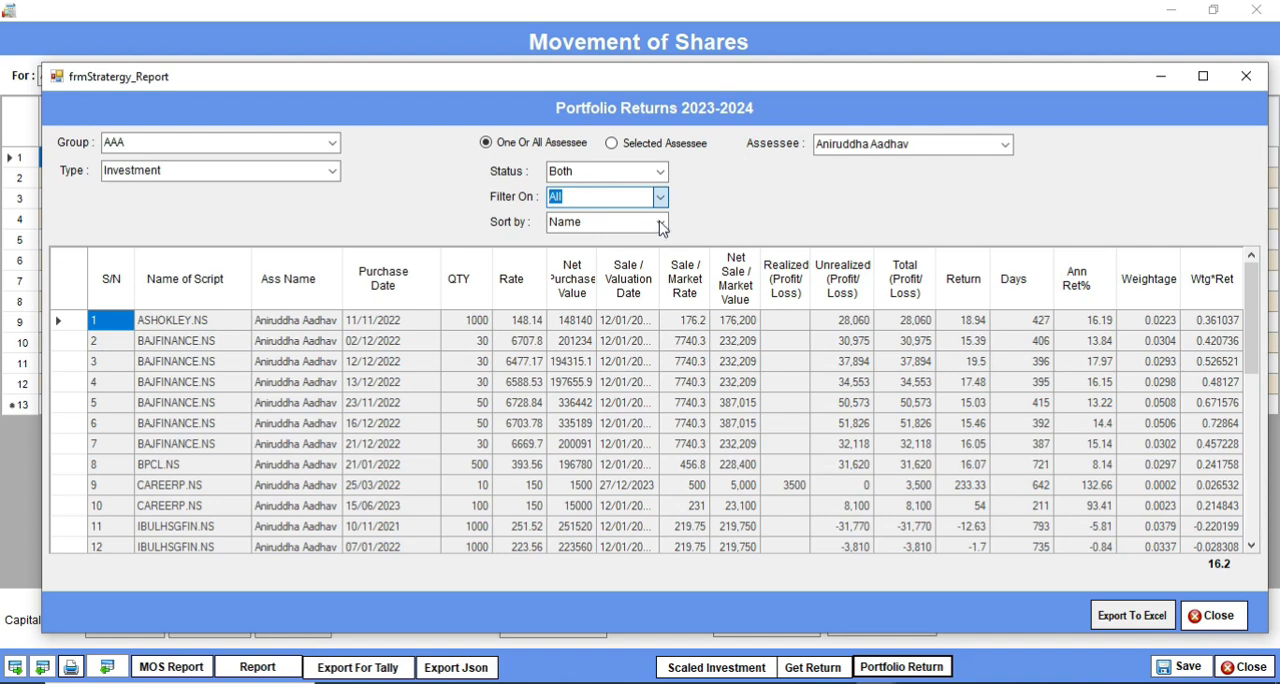
left_click(660, 224)
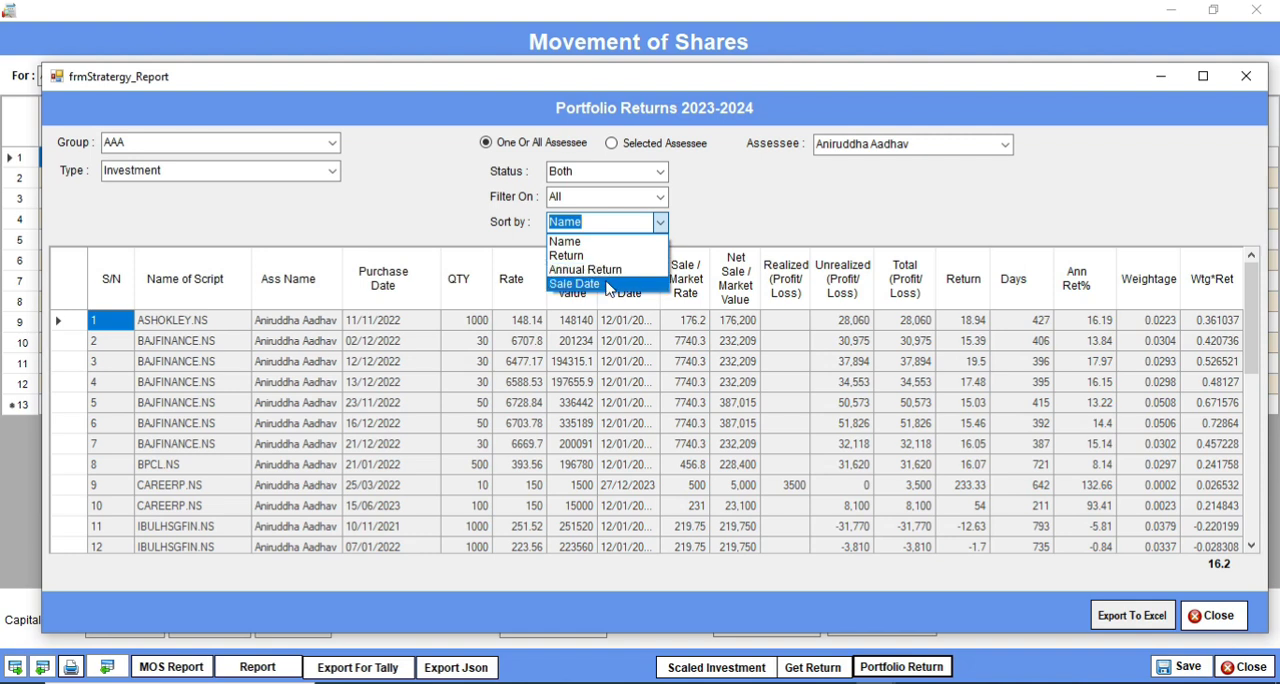
left_click(598, 242)
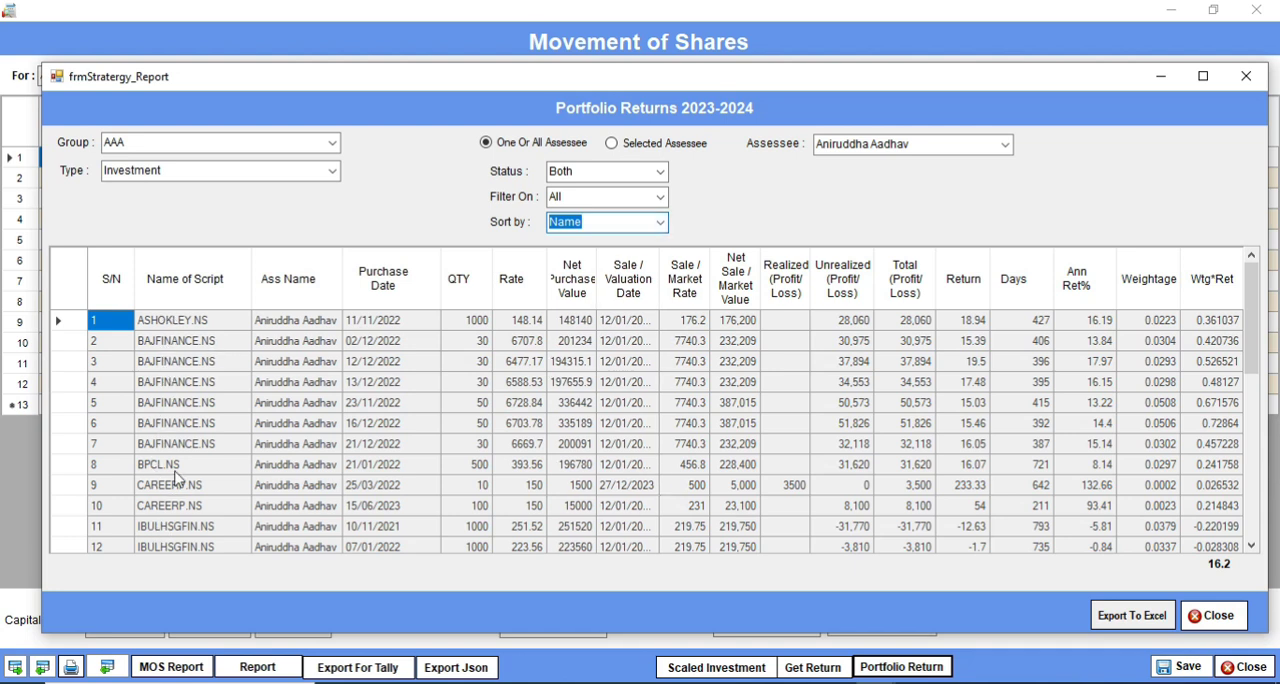
scroll(172, 477, "down", 6)
scroll(172, 477, "up", 8)
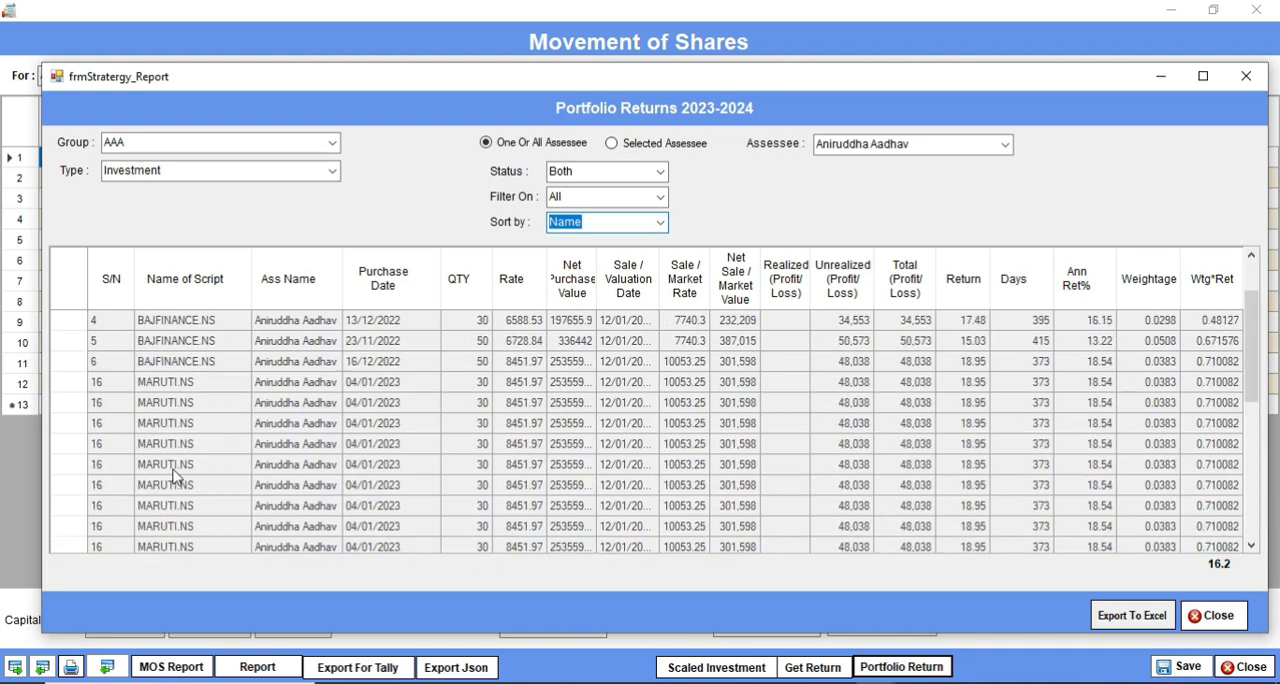
Step: Sort the portfolio returns entries by Return, followed by Annual Return
left_click(660, 225)
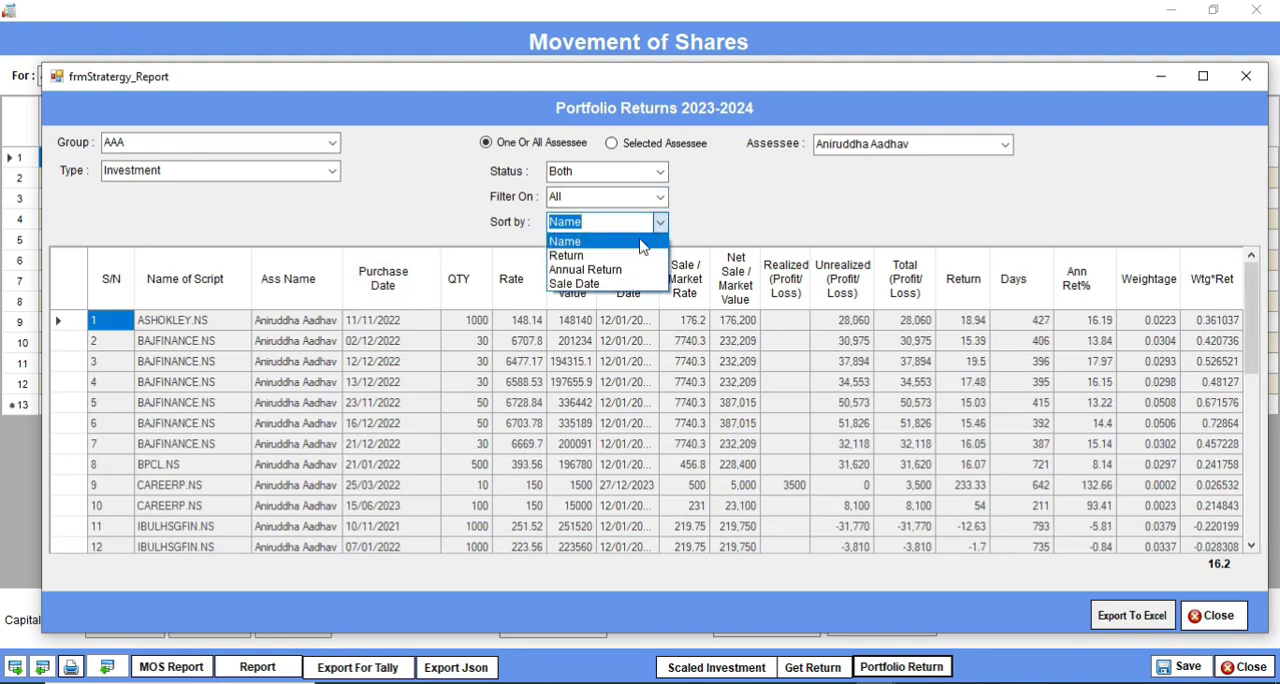
left_click(632, 253)
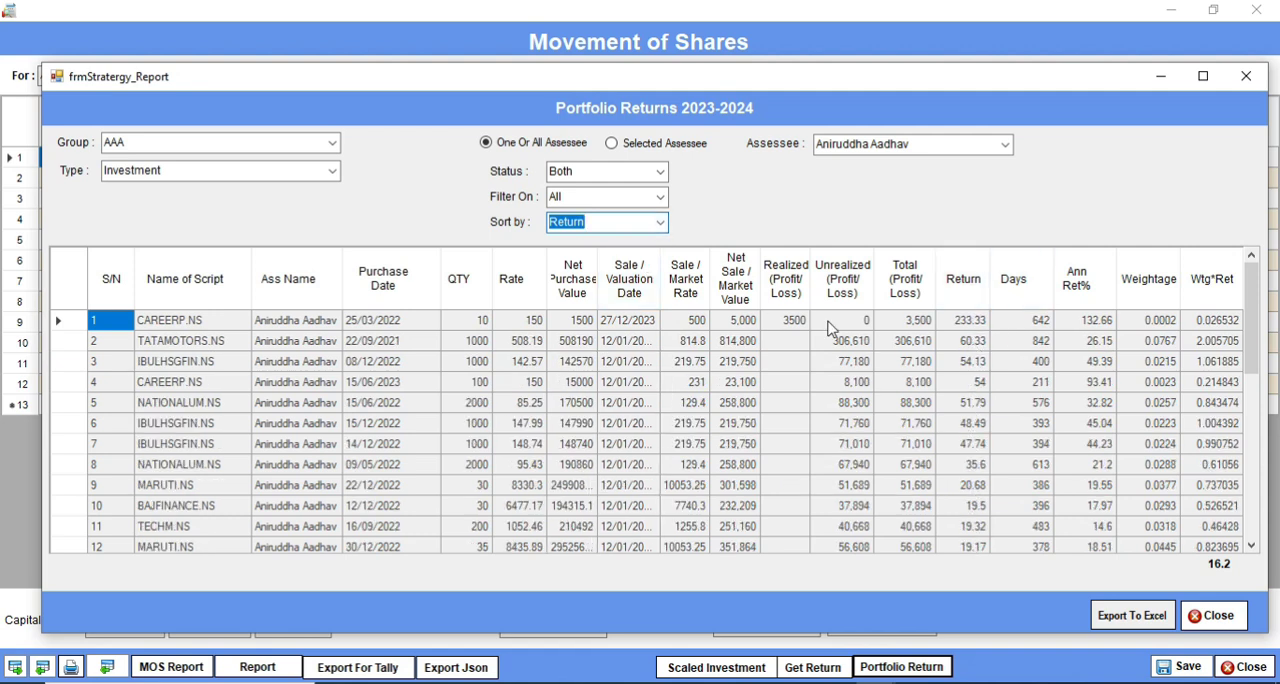
left_click(660, 222)
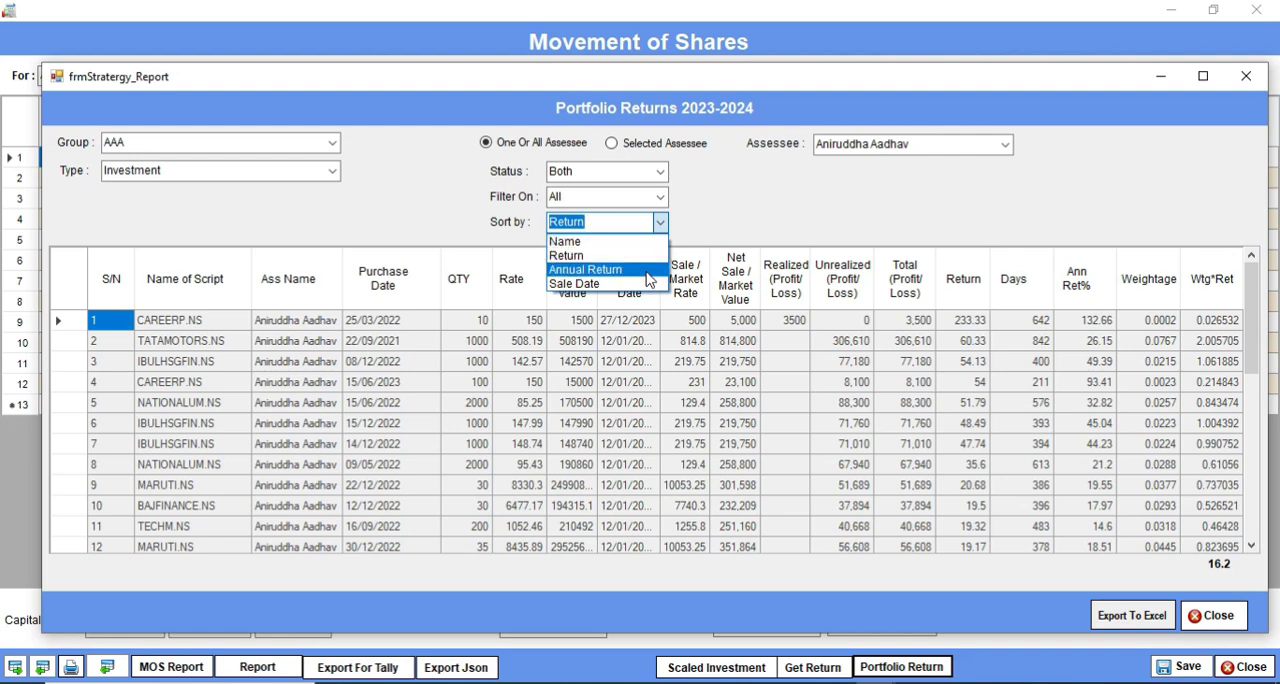
key("Escape")
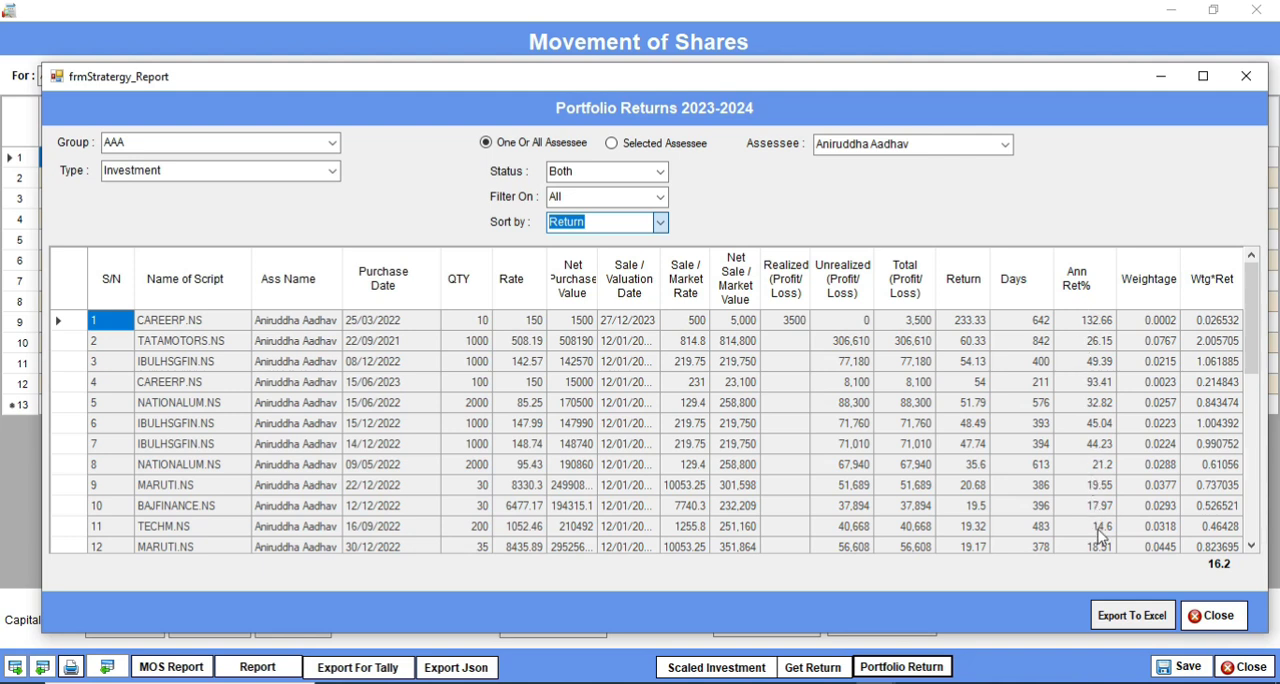
key("Down")
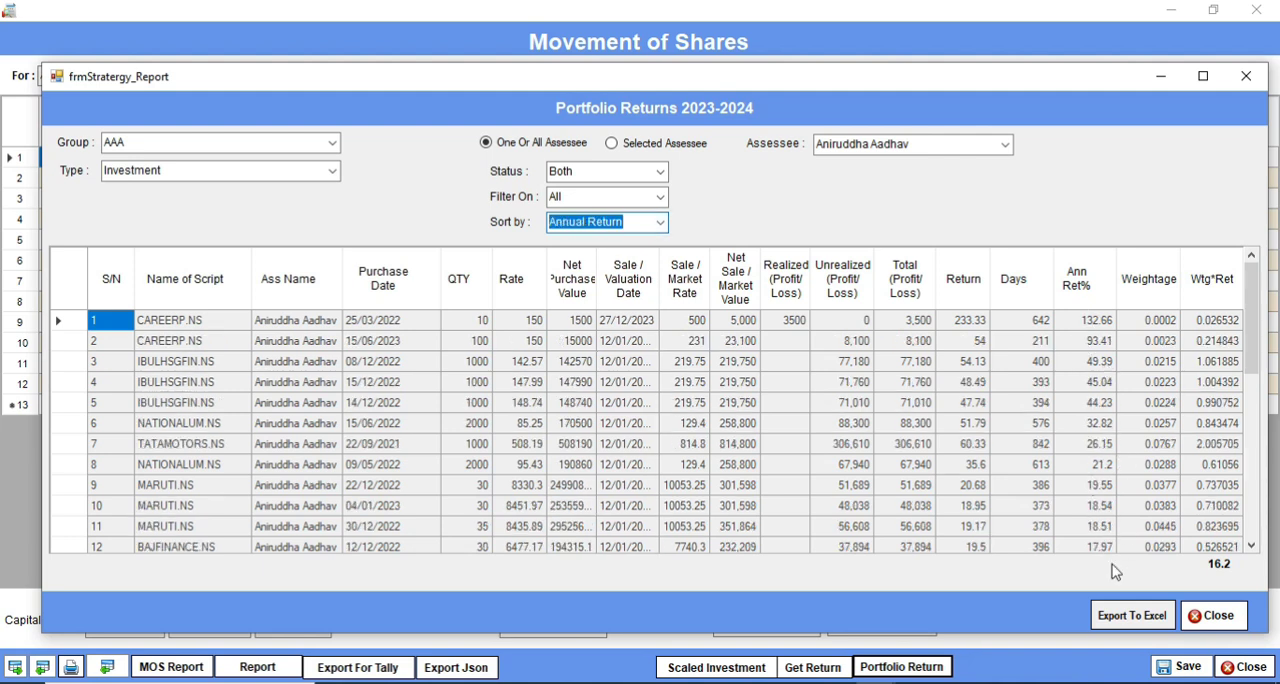
Step: Sort the portfolio returns entries by Sale Date and switch the sorting back to Name
left_click(660, 222)
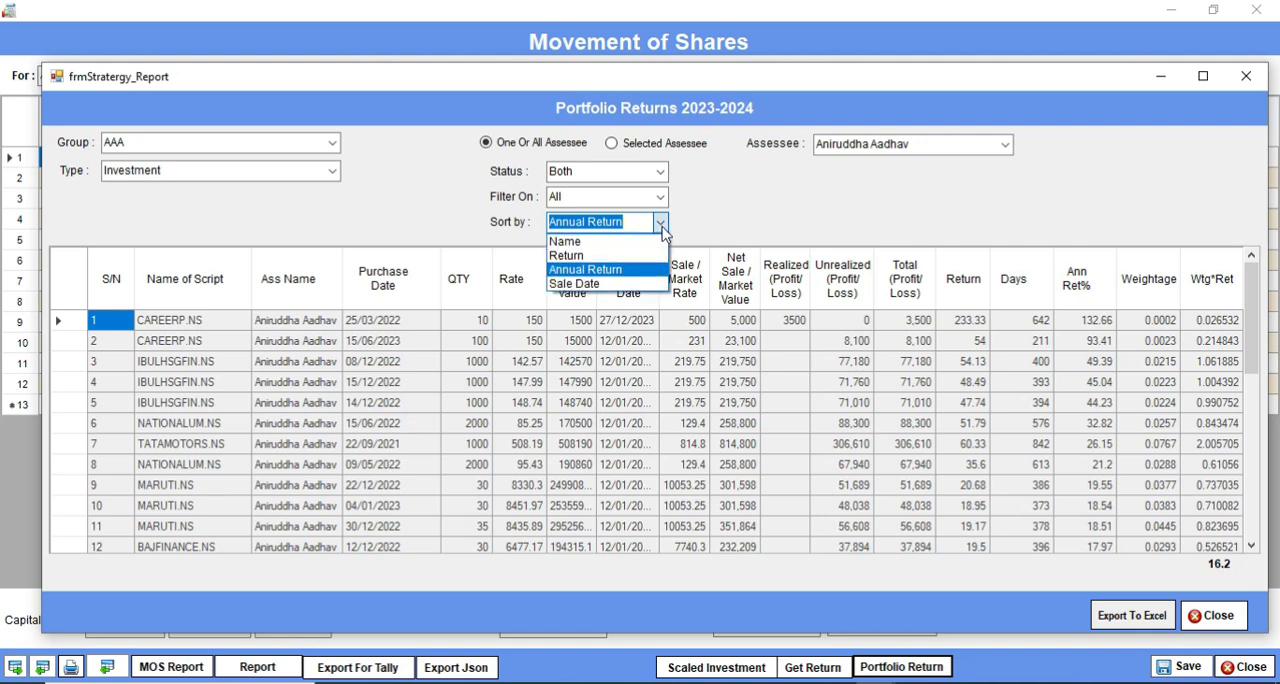
left_click(659, 287)
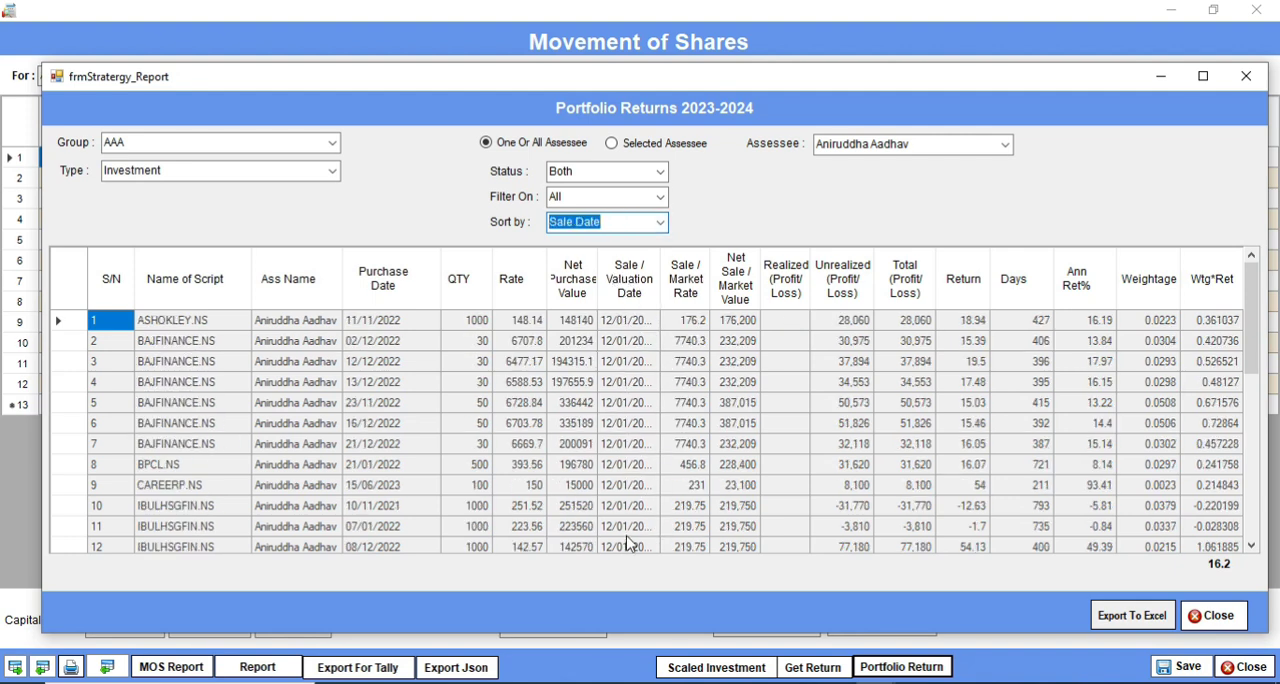
left_click(662, 222)
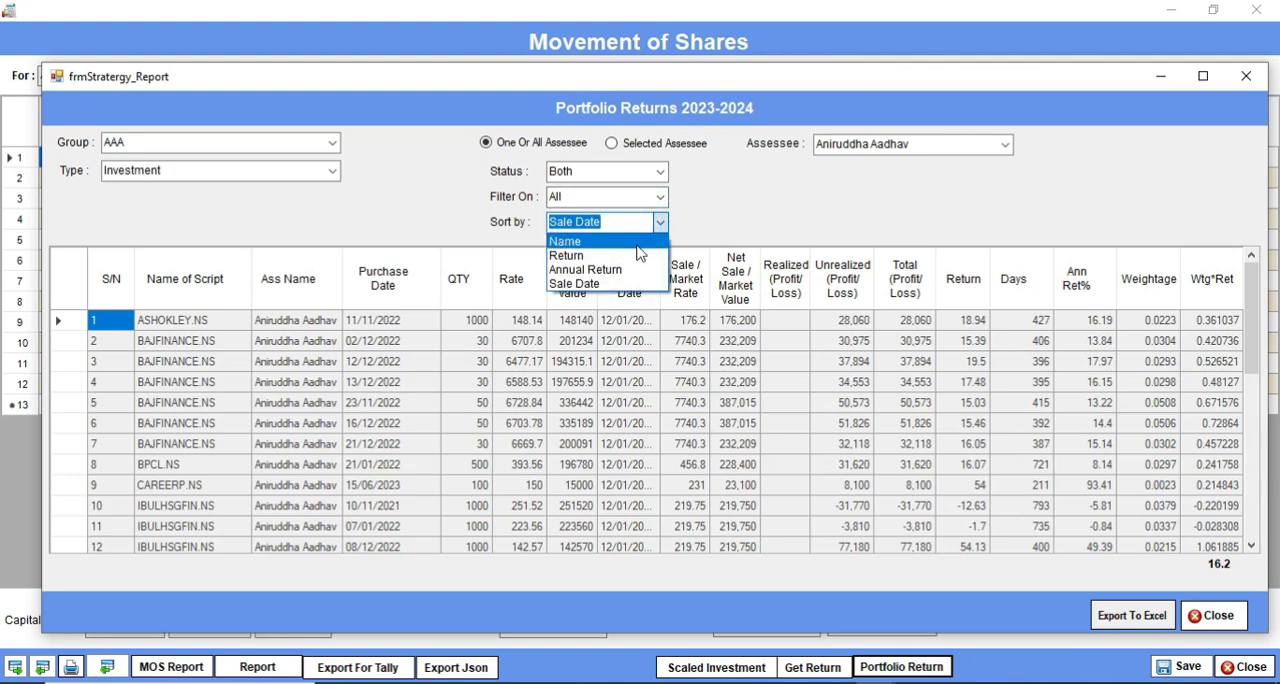
left_click(661, 222)
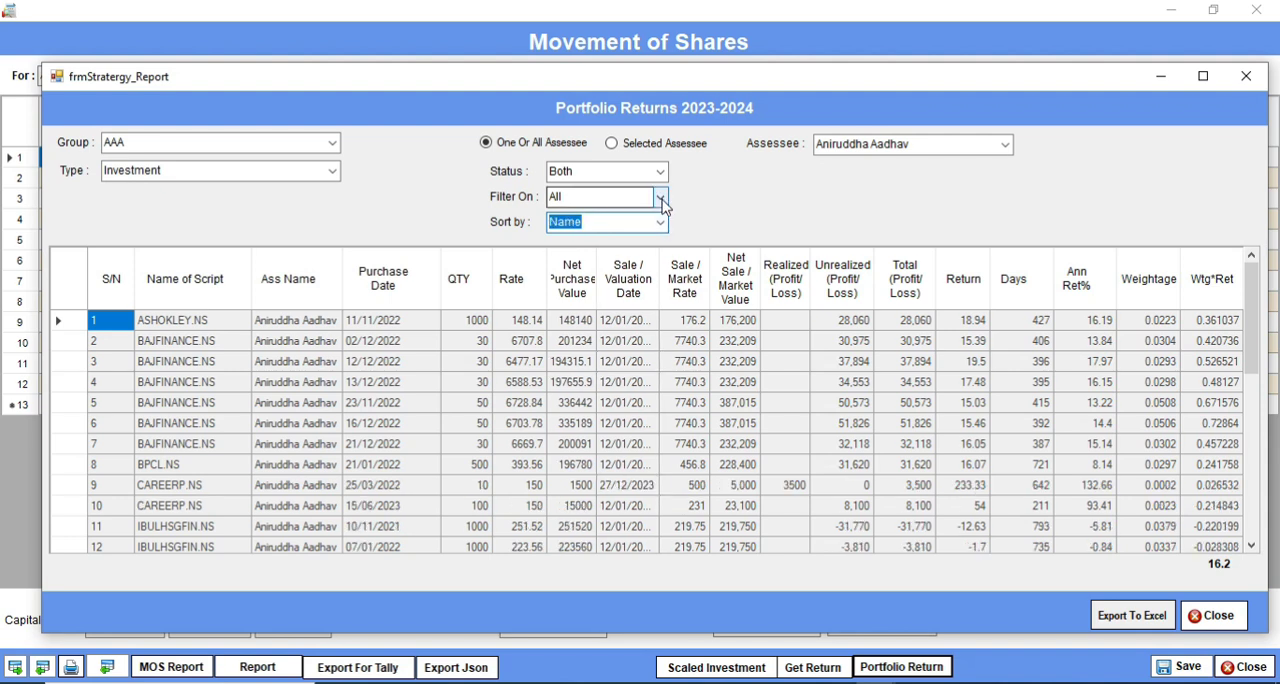
Step: Filter the portfolio returns report on Realised entries, followed by UnRealised entries
left_click(661, 200)
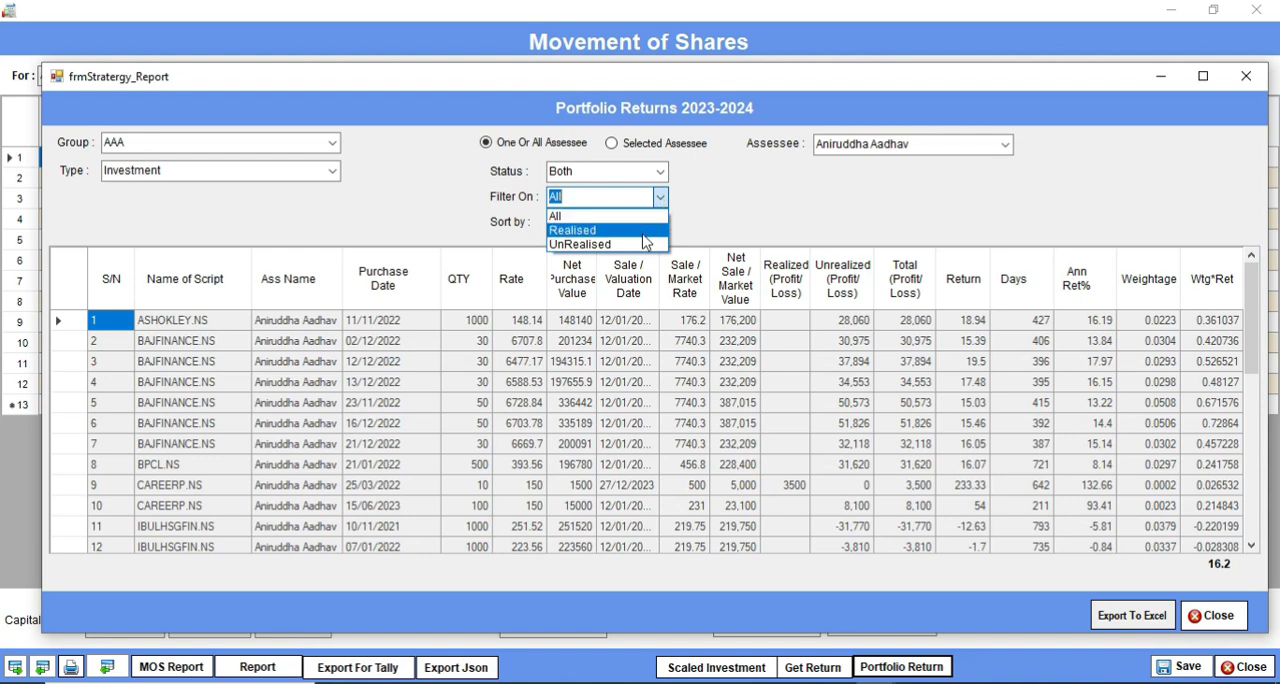
left_click(643, 235)
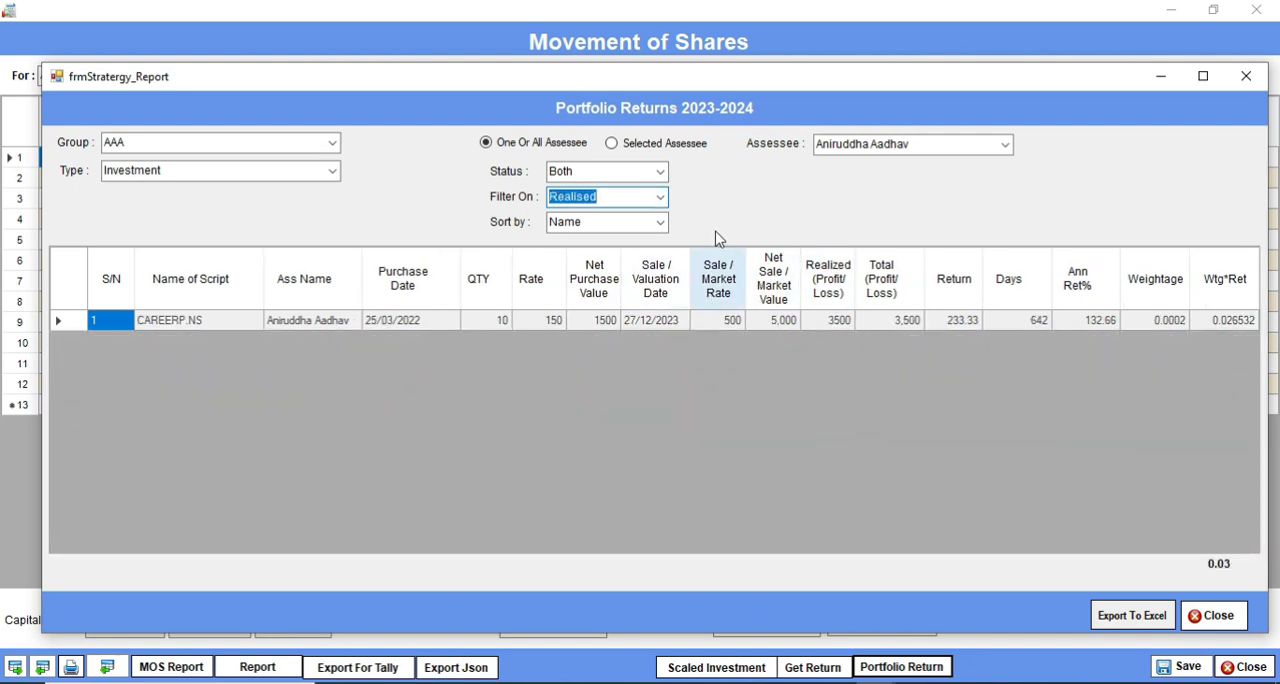
left_click(662, 199)
left_click(646, 246)
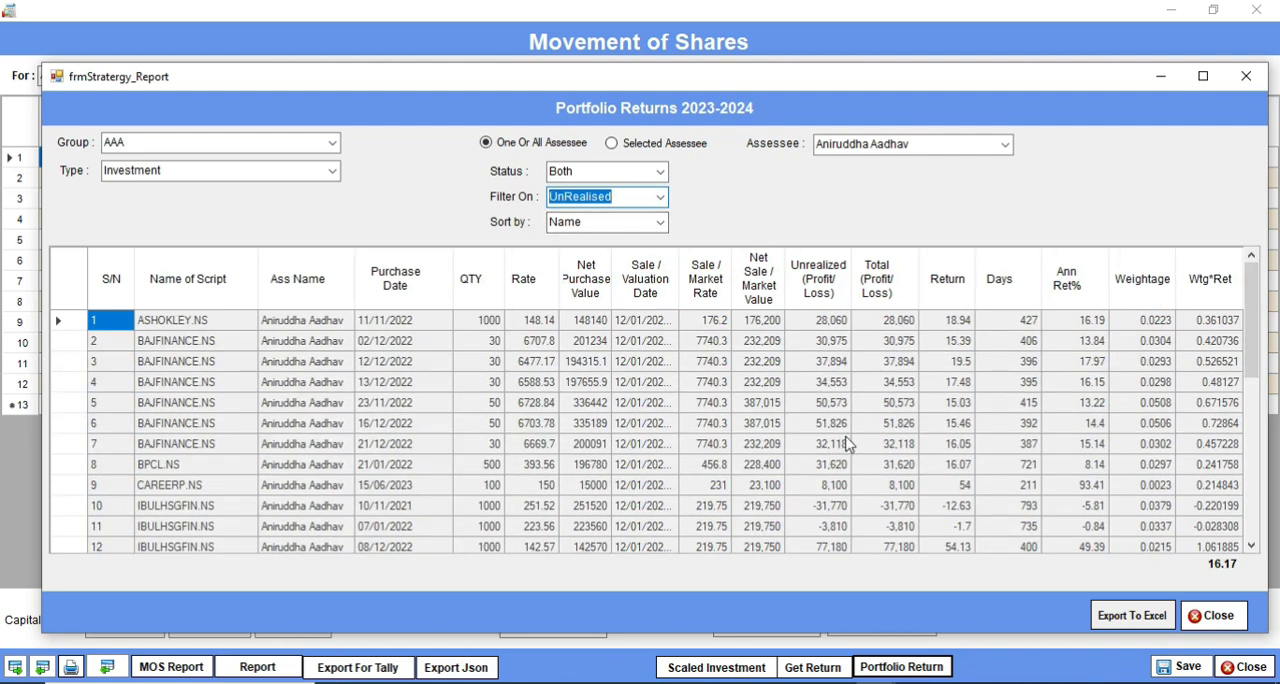
Step: Close the Portfolio Returns report and switch the investment strategy to Scaled Investment
left_click(1229, 626)
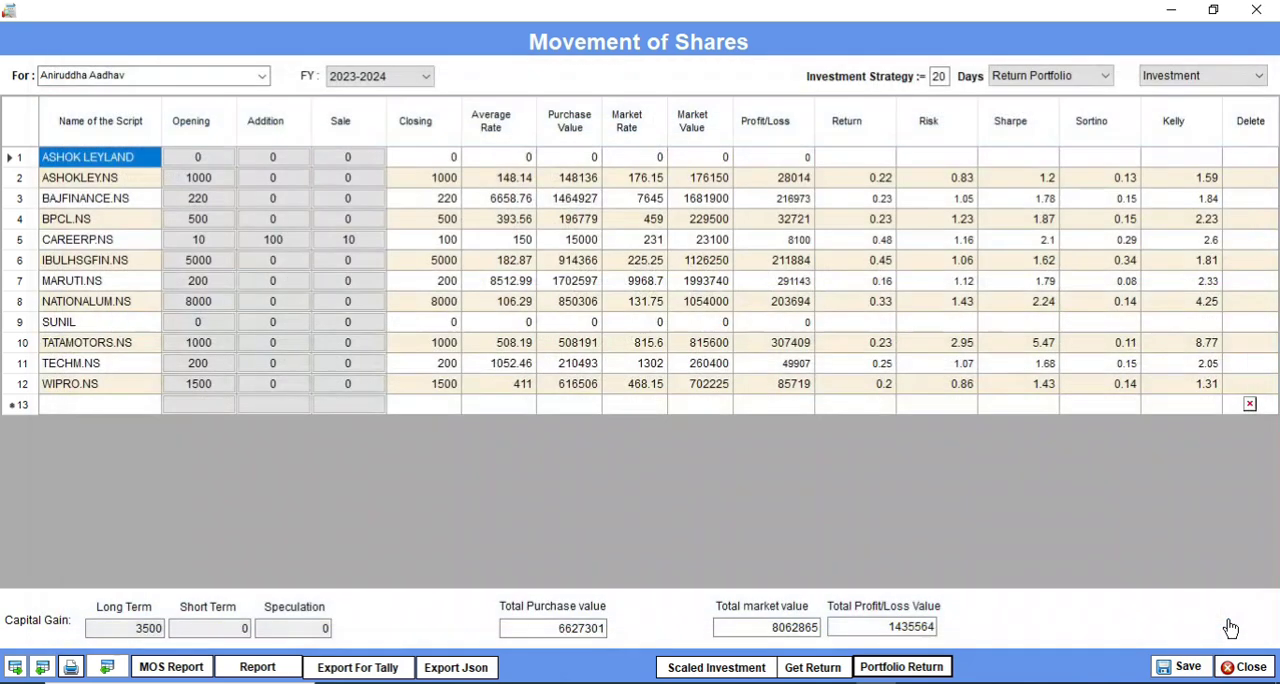
left_click(1106, 78)
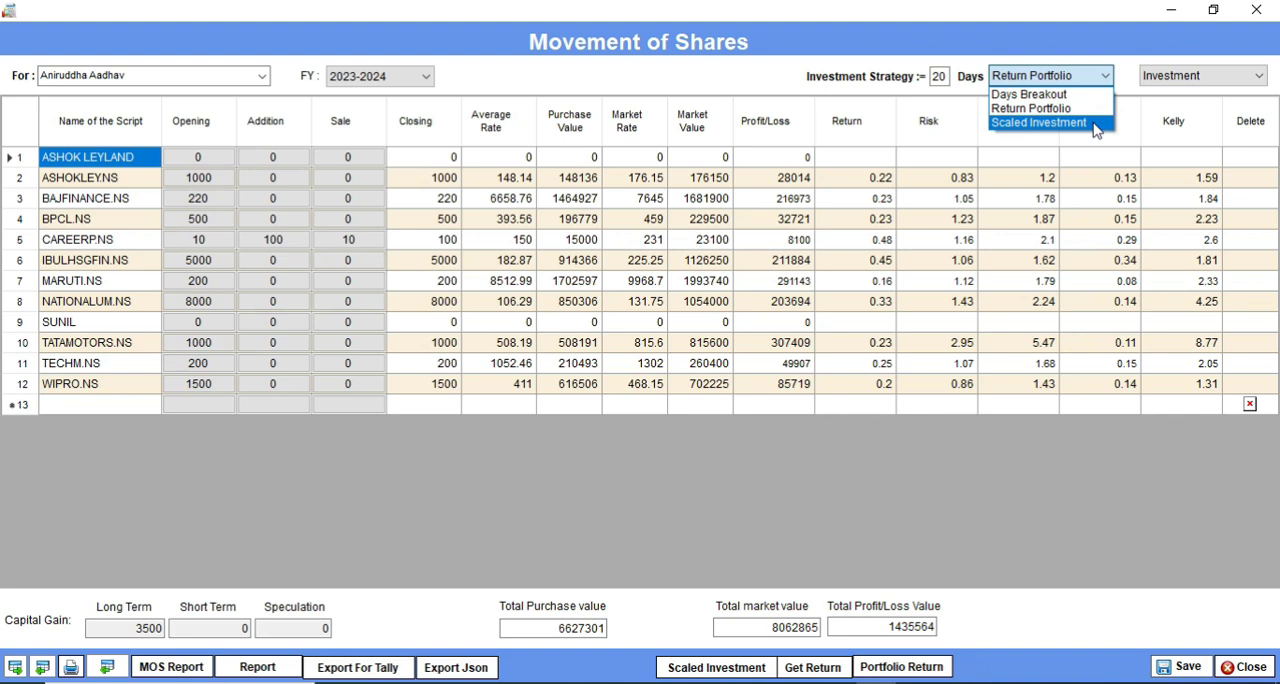
left_click(1095, 123)
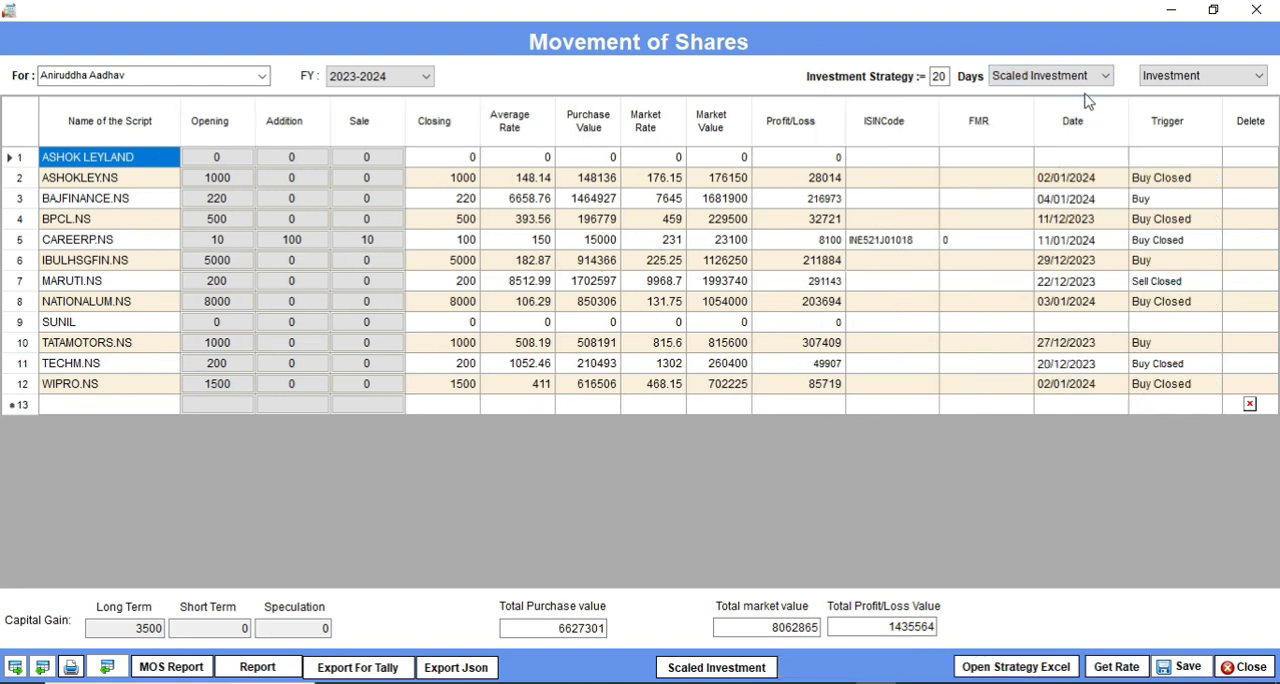
Step: Open the Scaled Investment export form and enter a bucket of 20000000 and a lot size of 100000
left_click(740, 667)
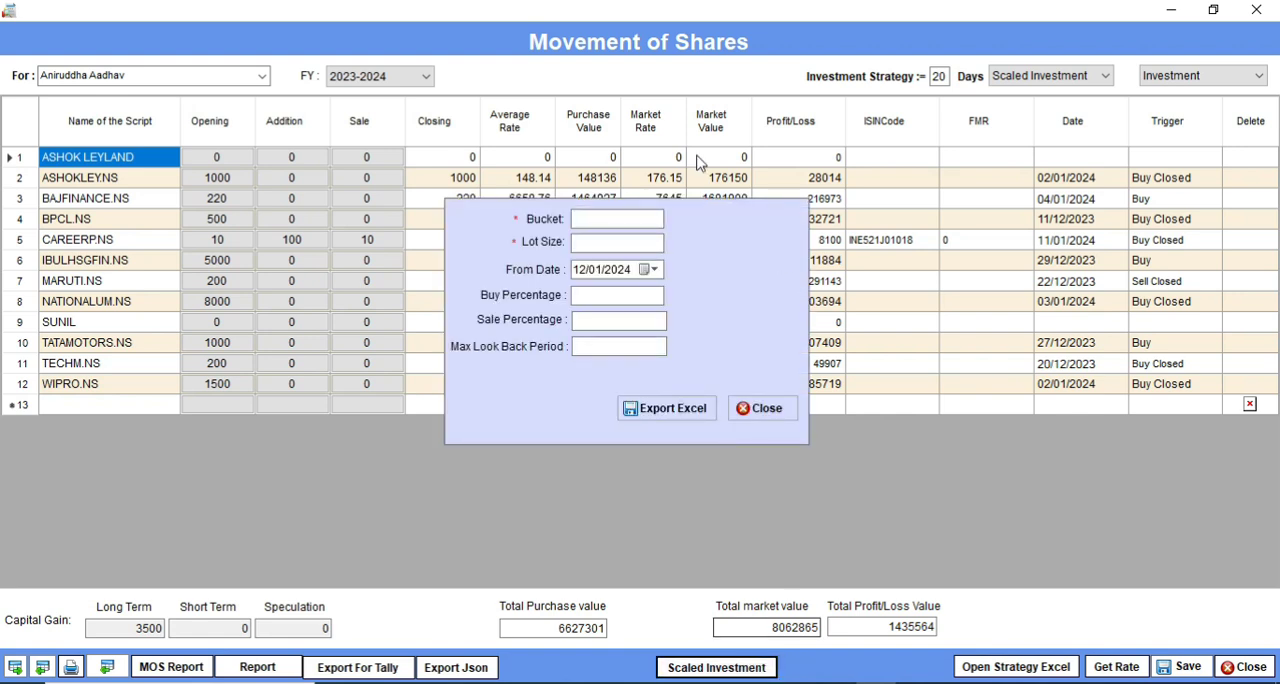
left_click(596, 222)
type("20000000")
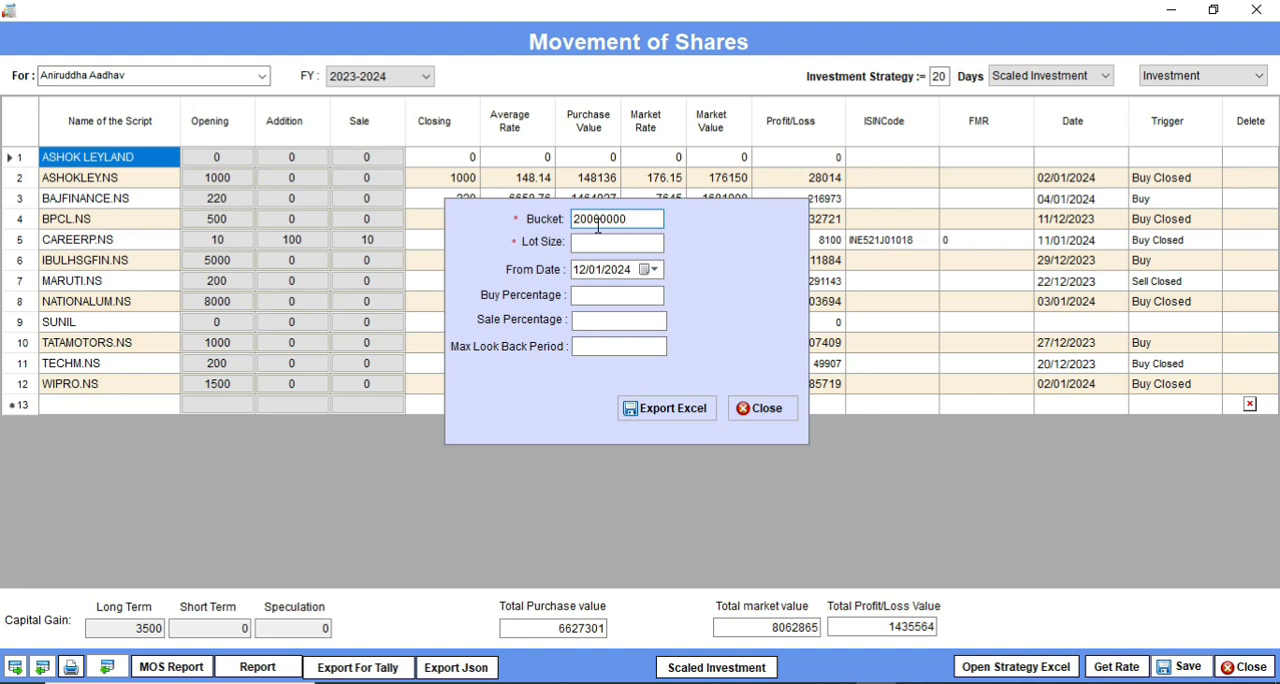
left_click(627, 246)
type("100000")
Step: Set from date 01/12/2023 and buy percentage 0.9, fill in the sale percentage and maximum look-back period, and export the scaled investment to Excel
left_click(599, 294)
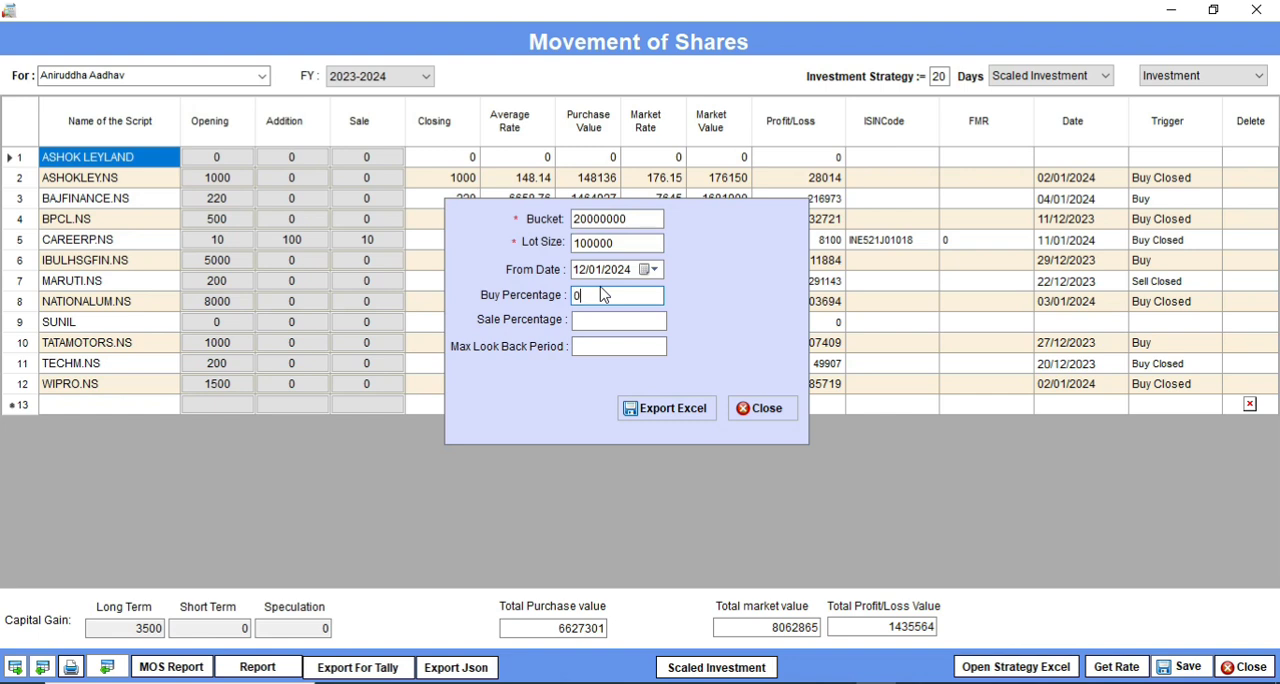
left_click(605, 318)
left_click(606, 347)
left_click(652, 415)
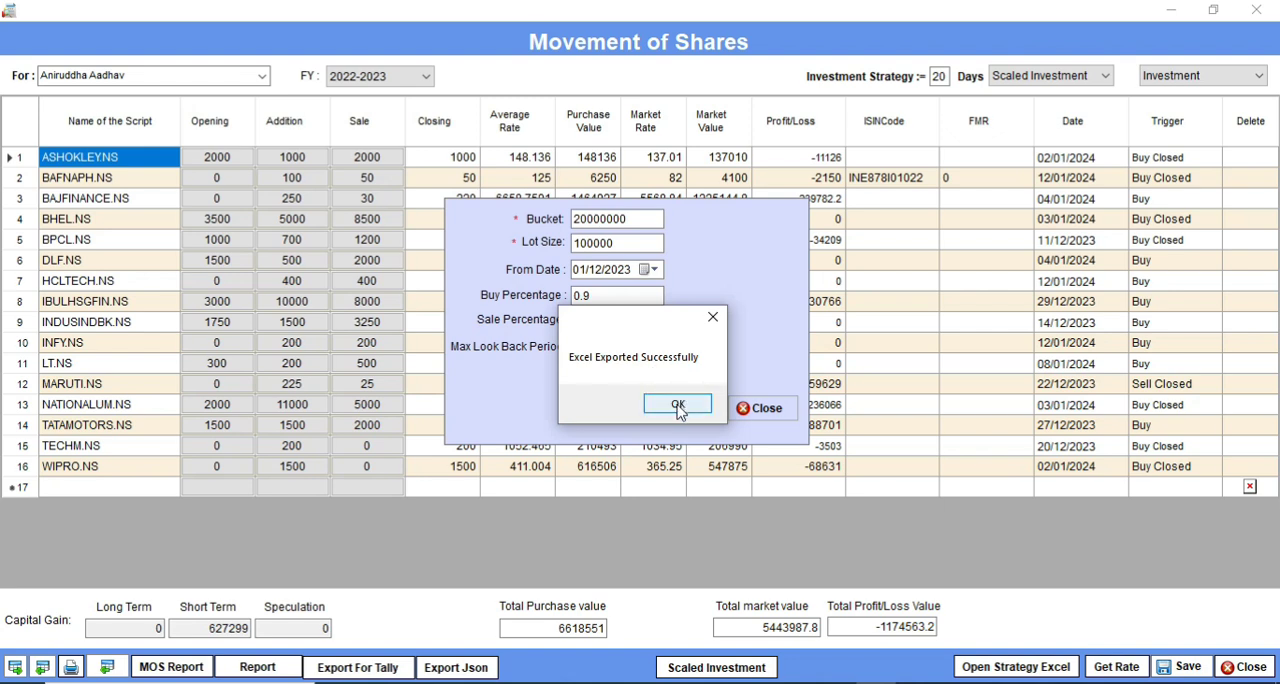
left_click(678, 406)
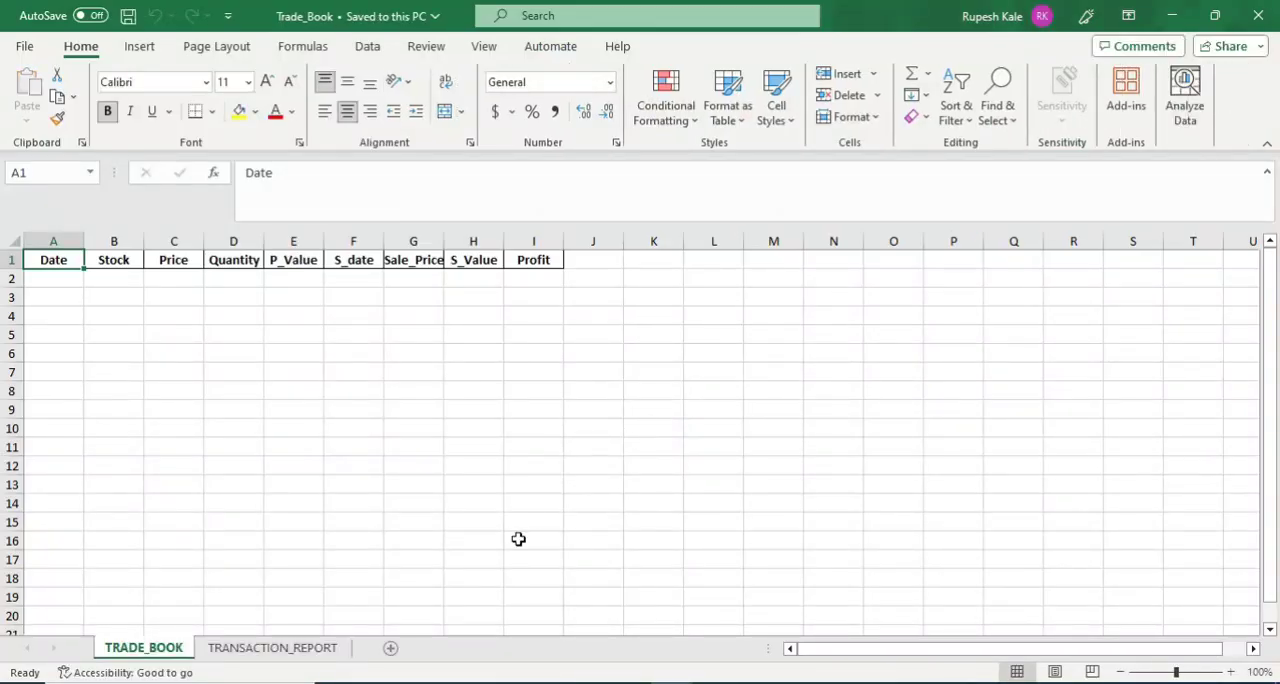
Step: Look through the TRADE_BOOK and TRANSACTION_REPORT sheets of the exported Trade_Book workbook in Excel
left_click(283, 652)
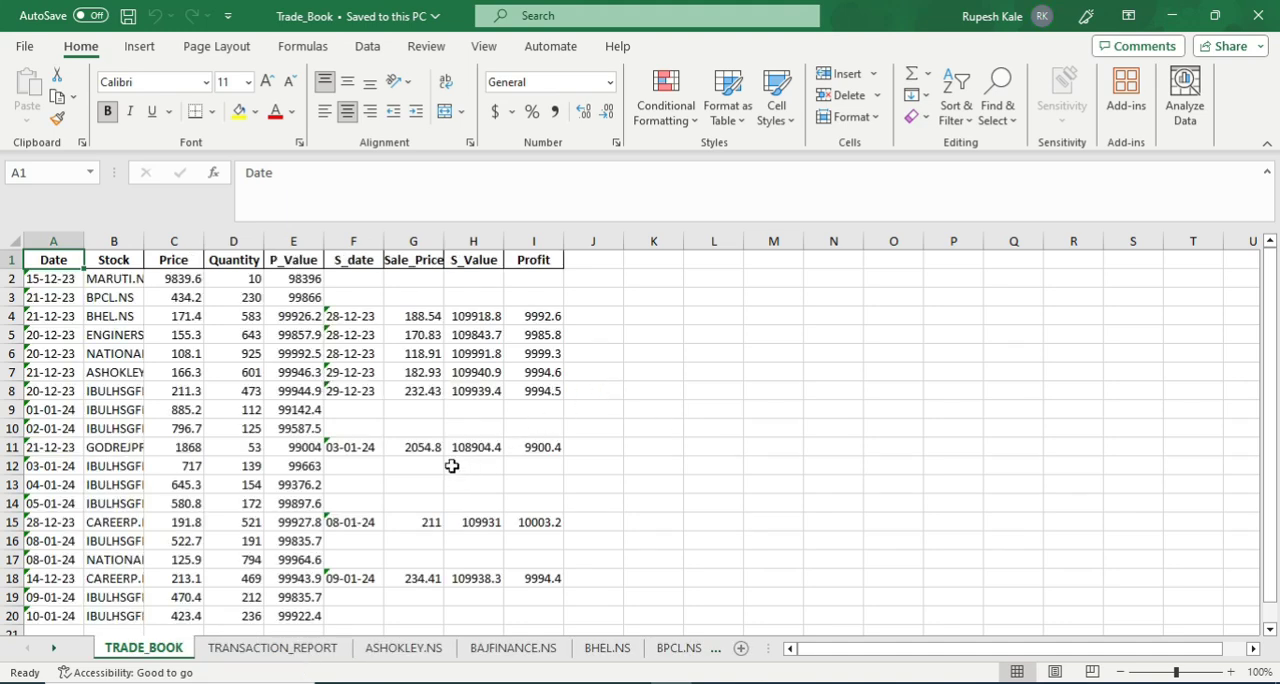
scroll(358, 456, "down", 4)
scroll(359, 457, "up", 4)
left_click(267, 650)
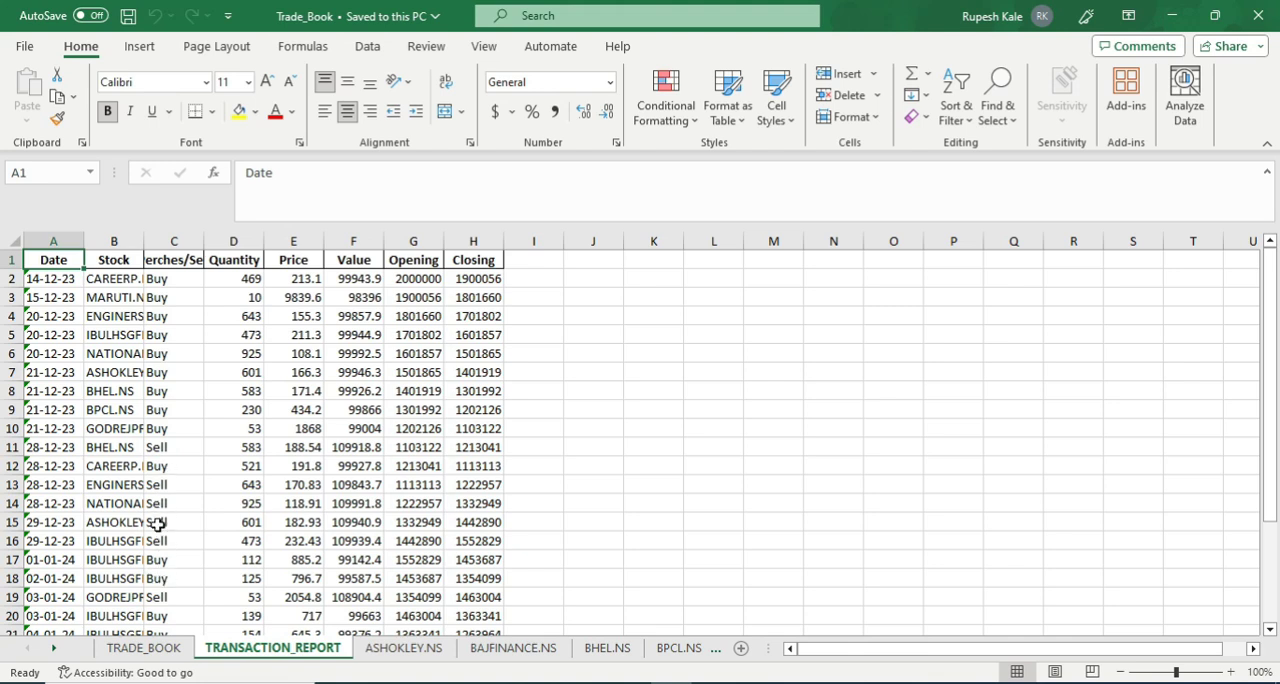
scroll(160, 452, "down", 2)
Step: View the ASHOKLEY.NS, BAJFINANCE.NS, BHEL.NS and BPCL.NS price sheets, and close the Trade_Book workbook
left_click(398, 650)
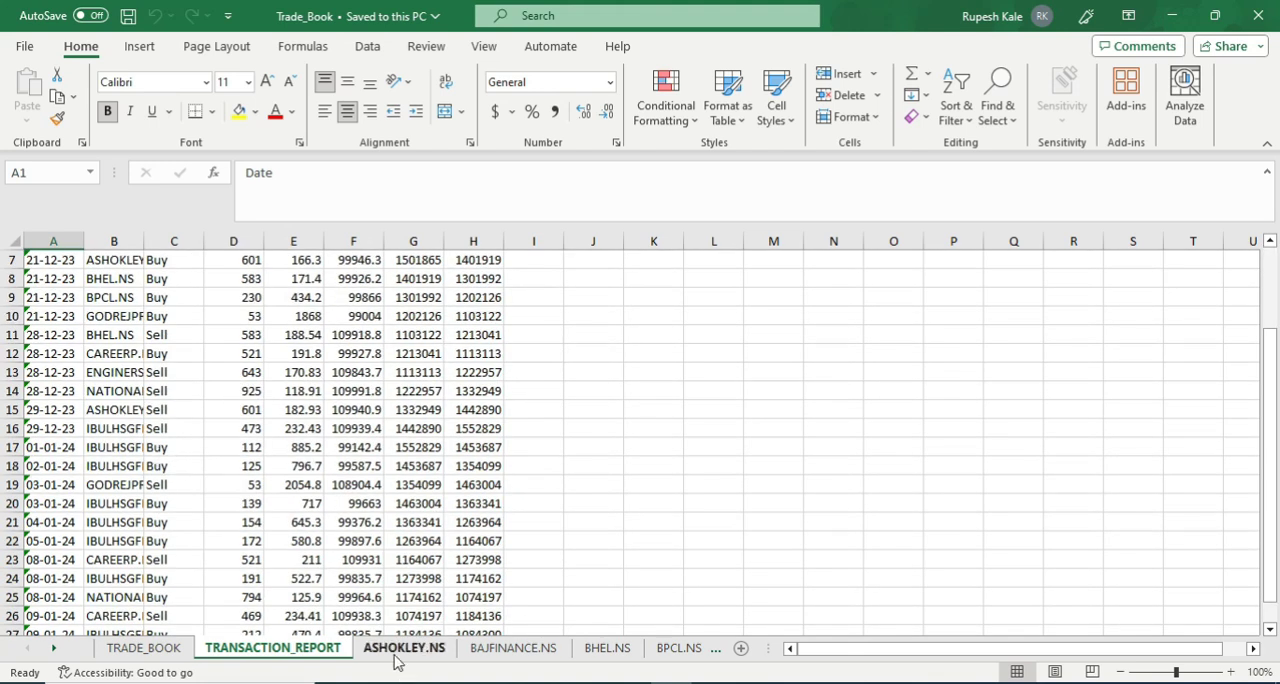
left_click(512, 648)
left_click(607, 648)
left_click(640, 648)
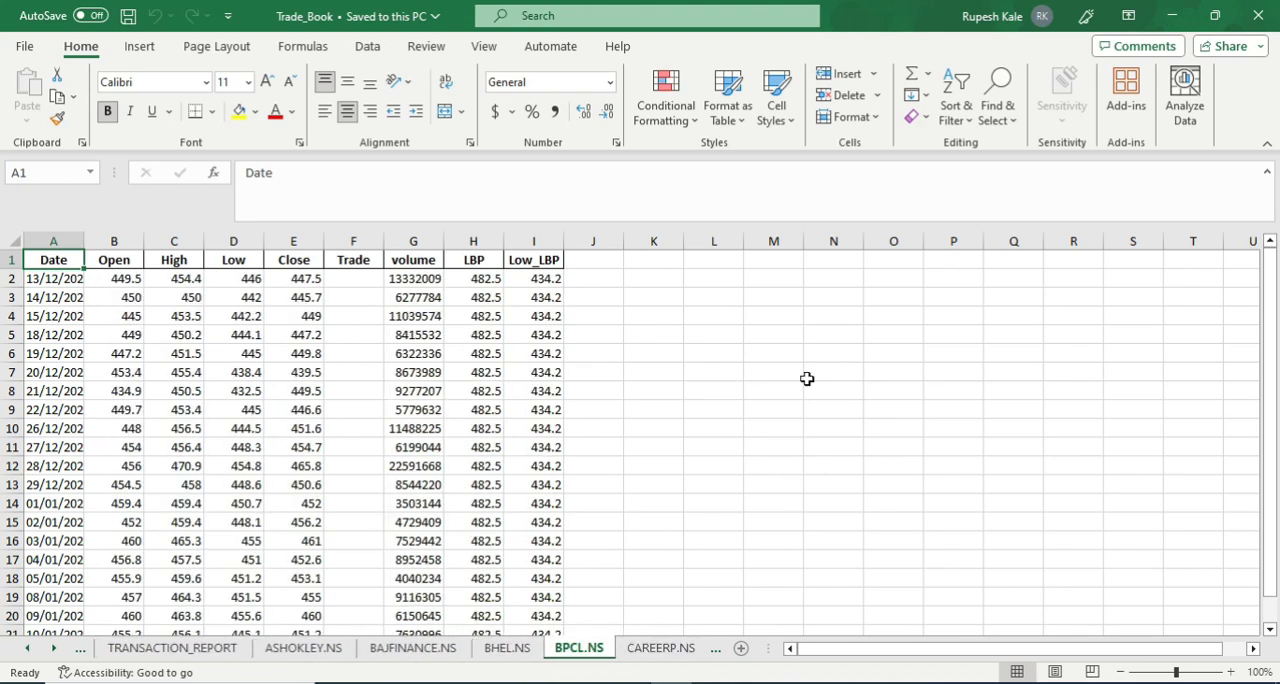
left_click(1258, 16)
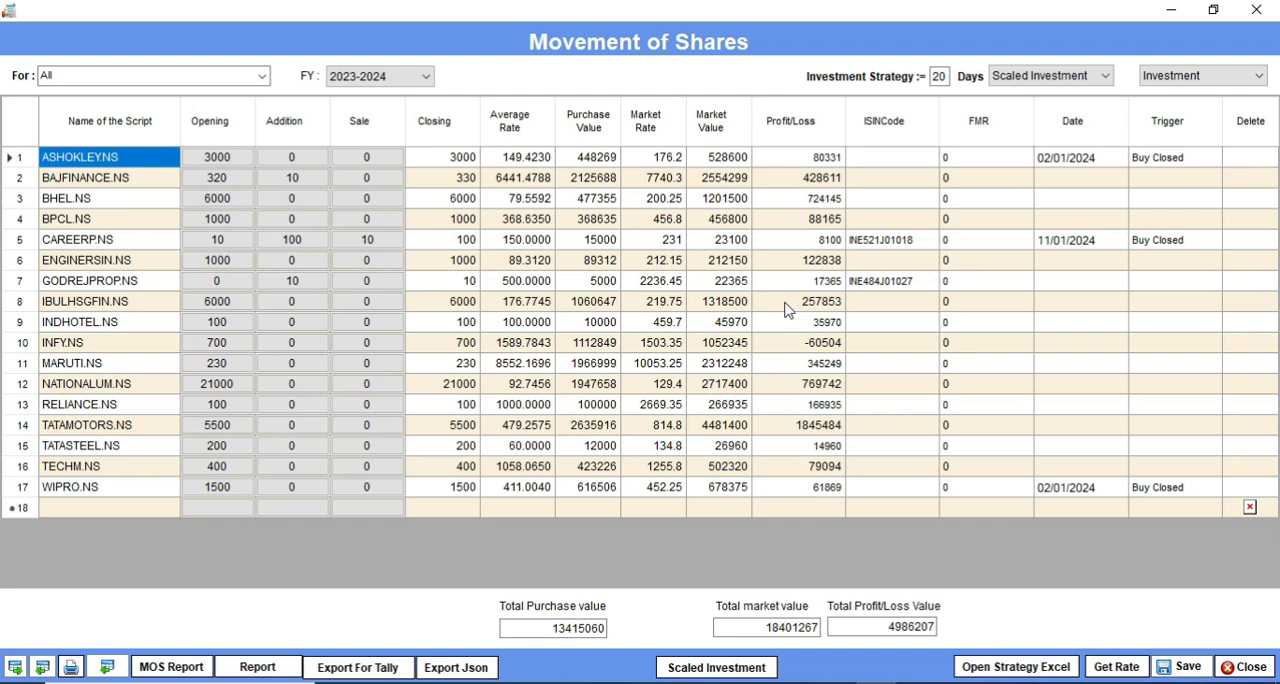
Step: Export the 2023-2024 share movements for All as a JSON file and upload it by submitting the account username and password
left_click(462, 668)
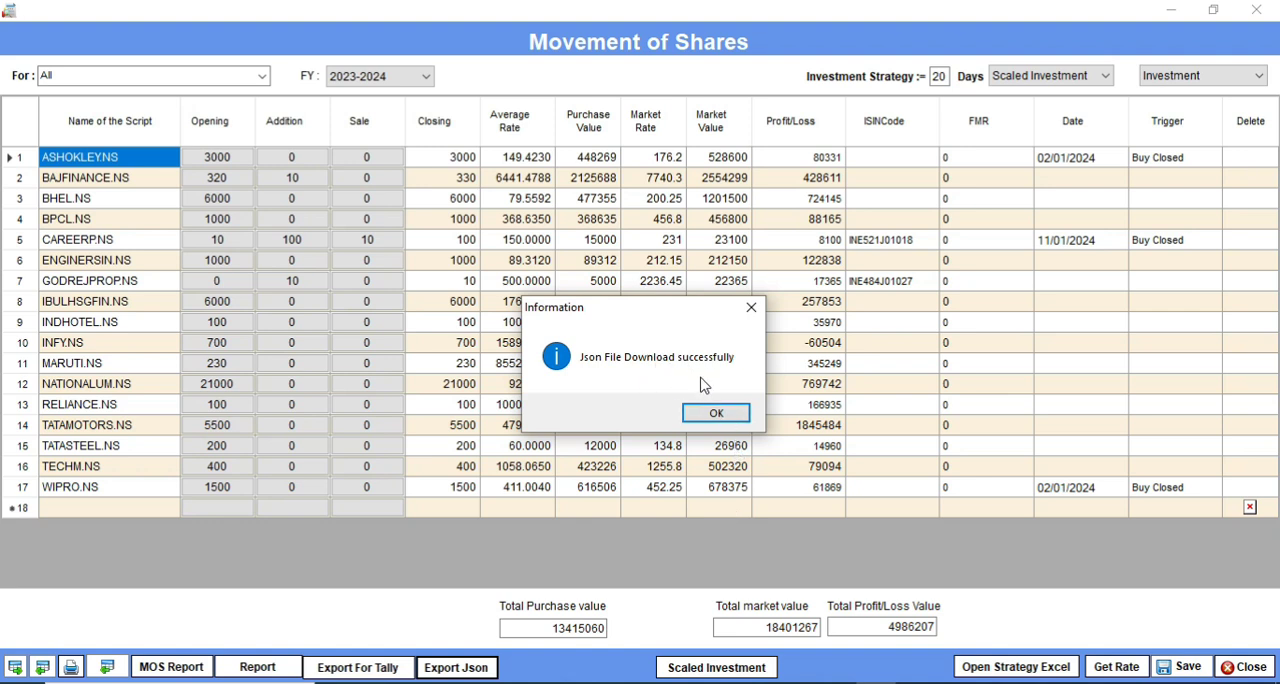
left_click(725, 422)
left_click(659, 264)
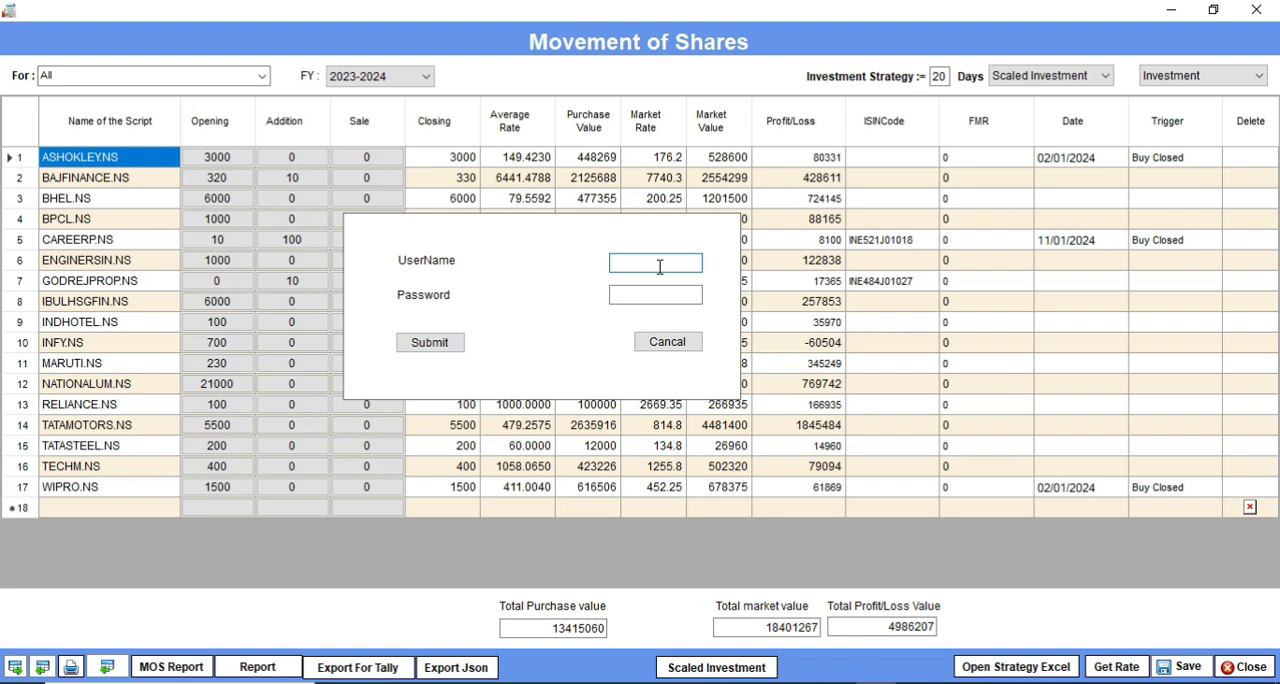
type("RK")
left_click(662, 294)
left_click(453, 344)
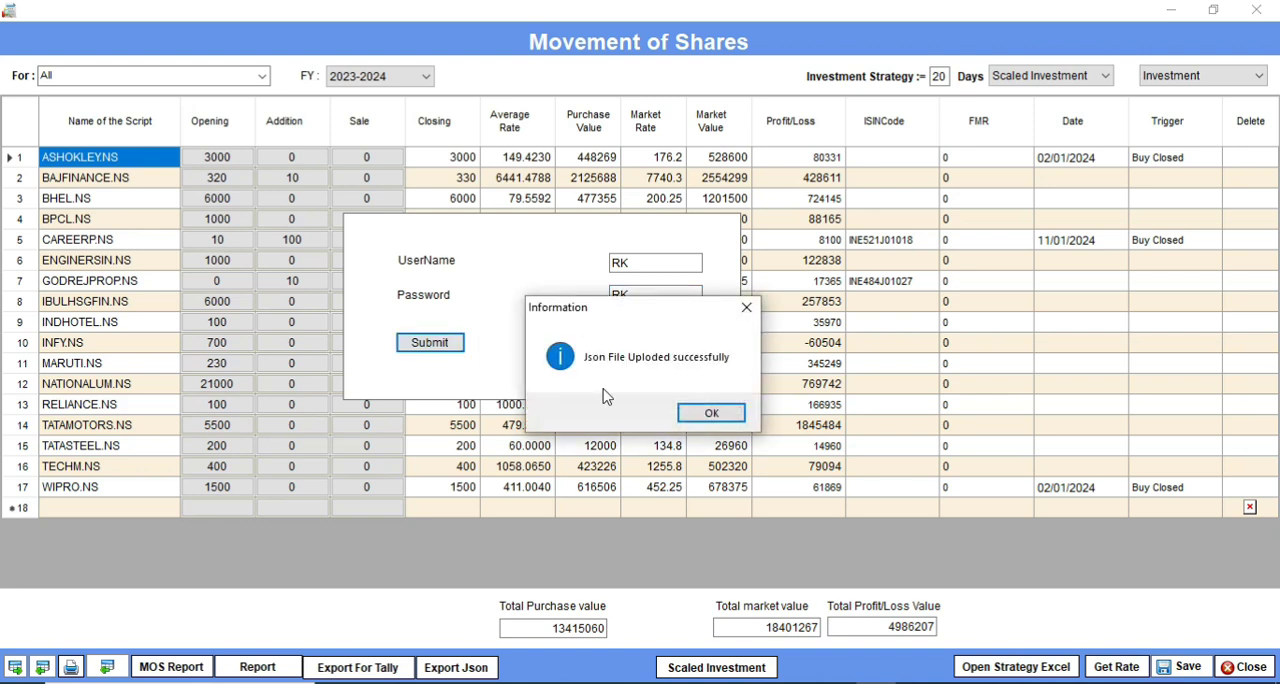
left_click(722, 421)
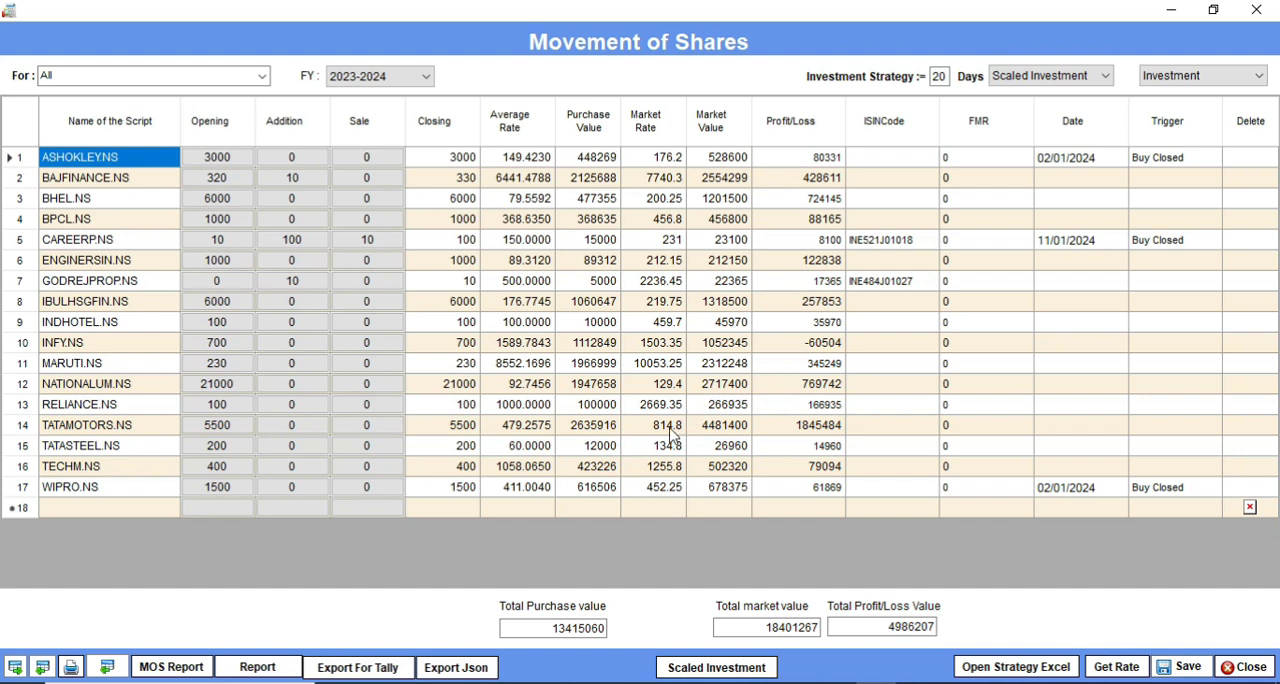
Step: Open the MOS report for All holdings, look through its realised and unrealised entries, and close it
left_click(178, 667)
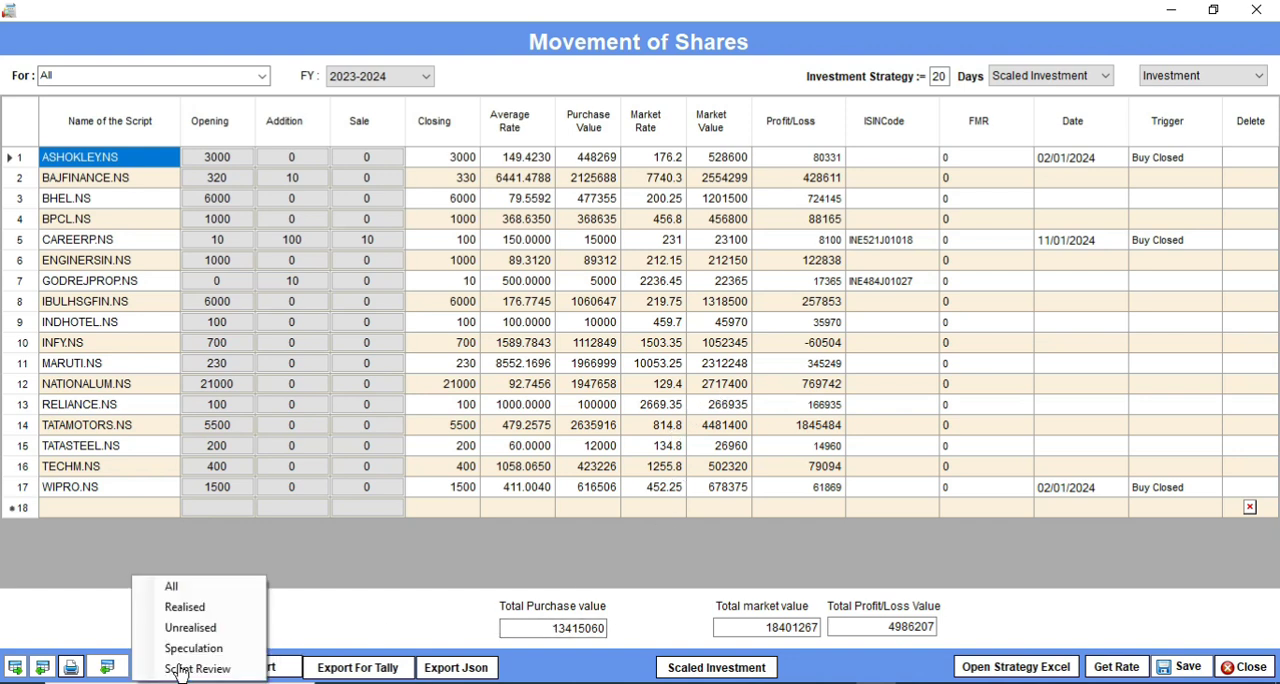
left_click(192, 595)
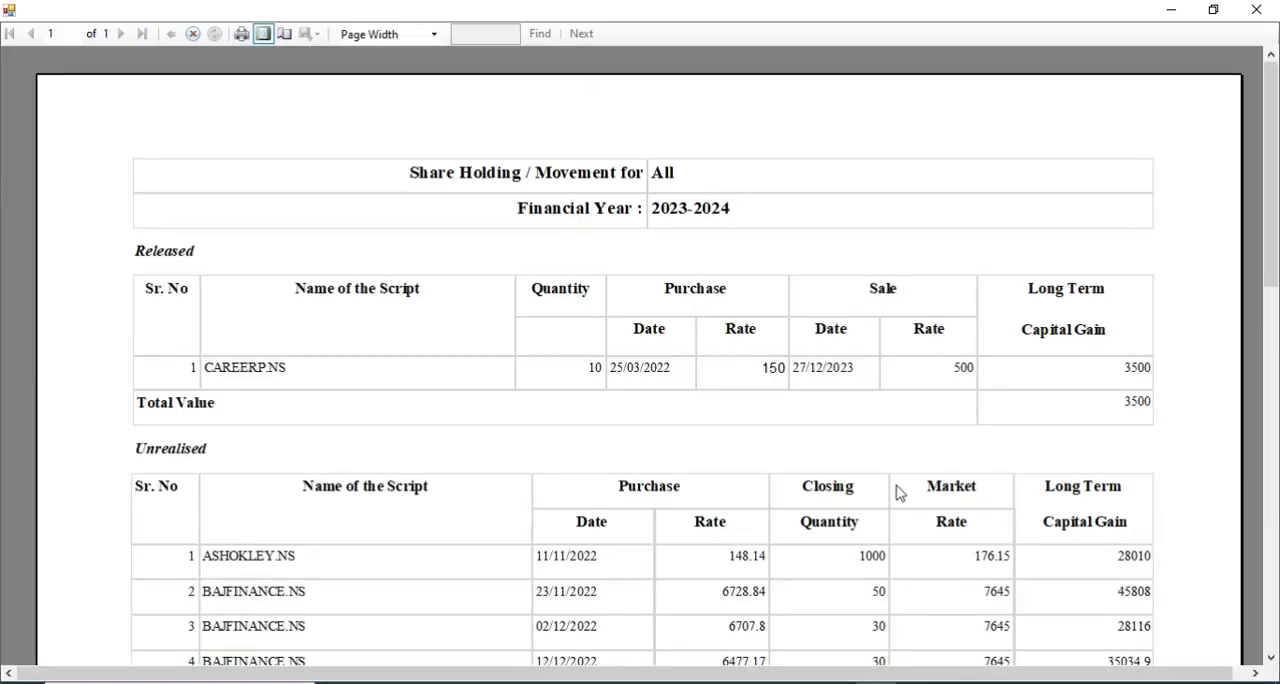
scroll(926, 456, "down", 6)
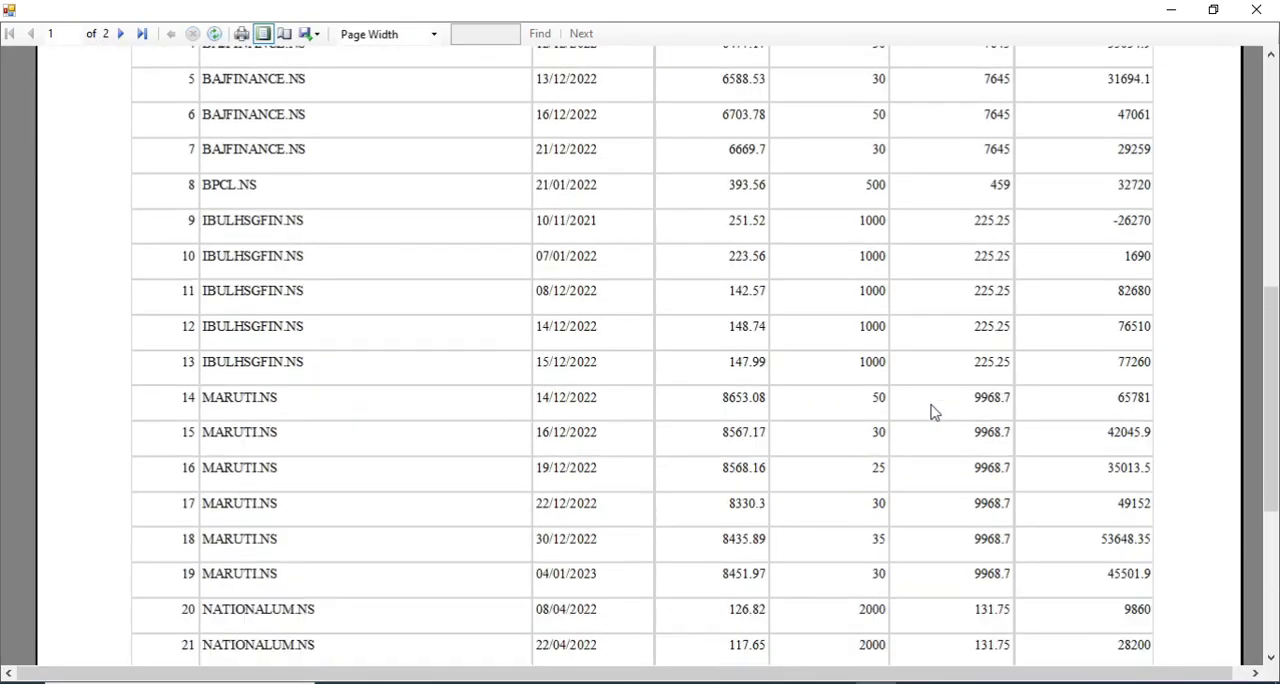
scroll(933, 412, "down", 5)
left_click(1256, 9)
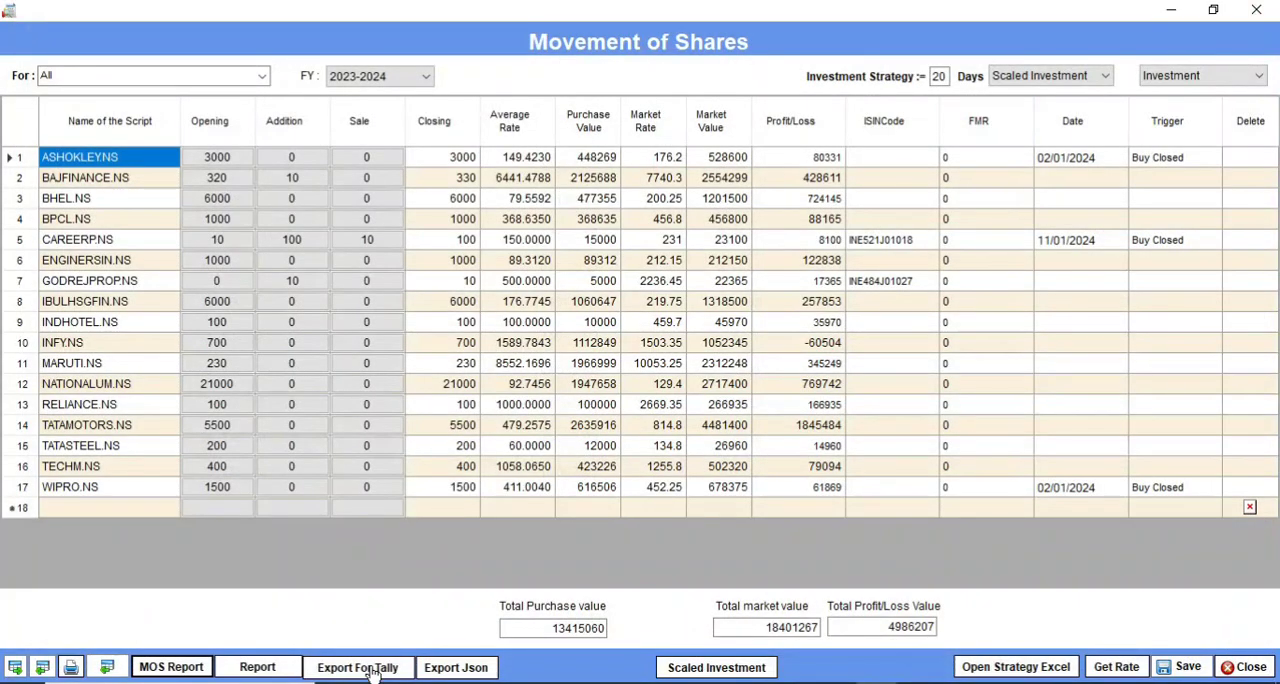
Step: Open the Realised MOS report, look through its capital gain entries, and close it
left_click(176, 669)
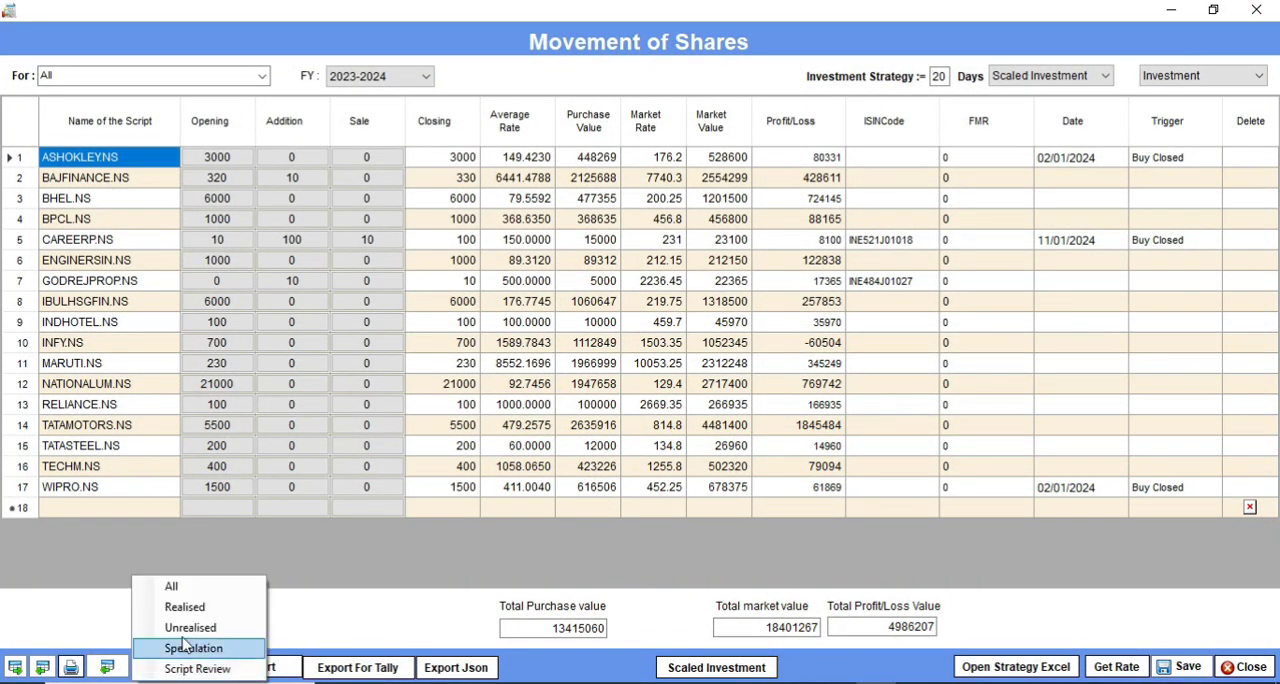
left_click(192, 607)
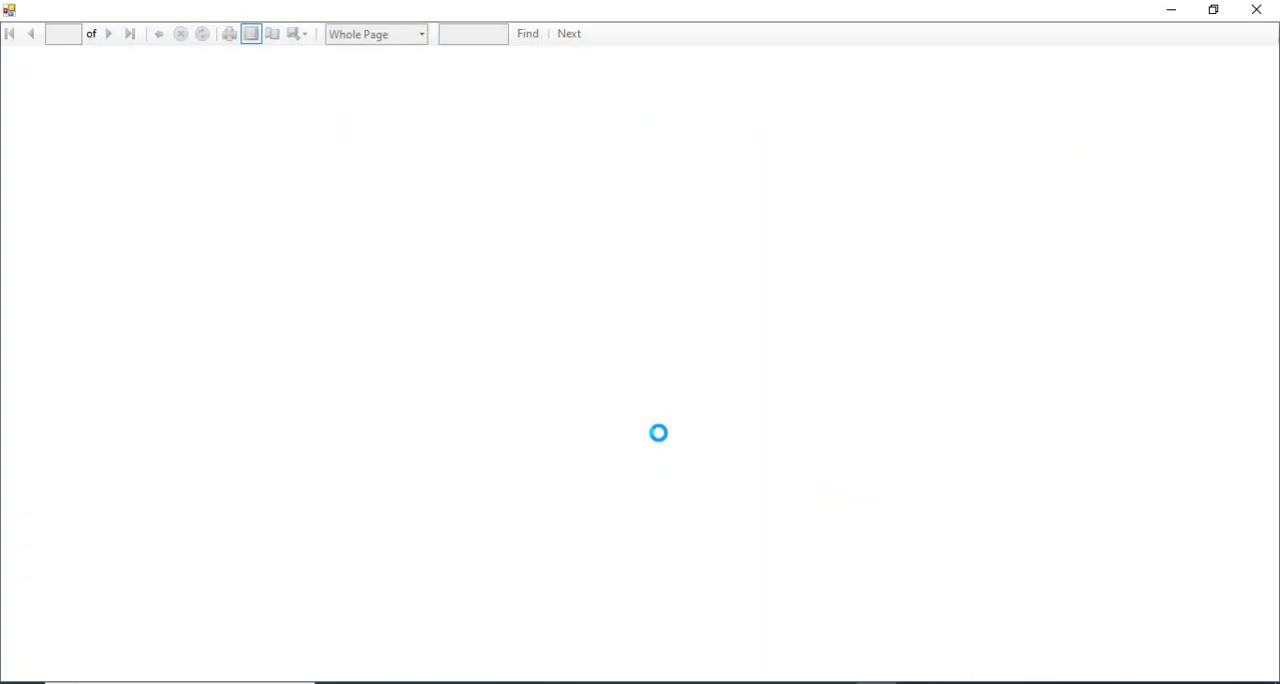
scroll(895, 385, "down", 3)
scroll(903, 398, "down", 2)
scroll(1020, 254, "up", 5)
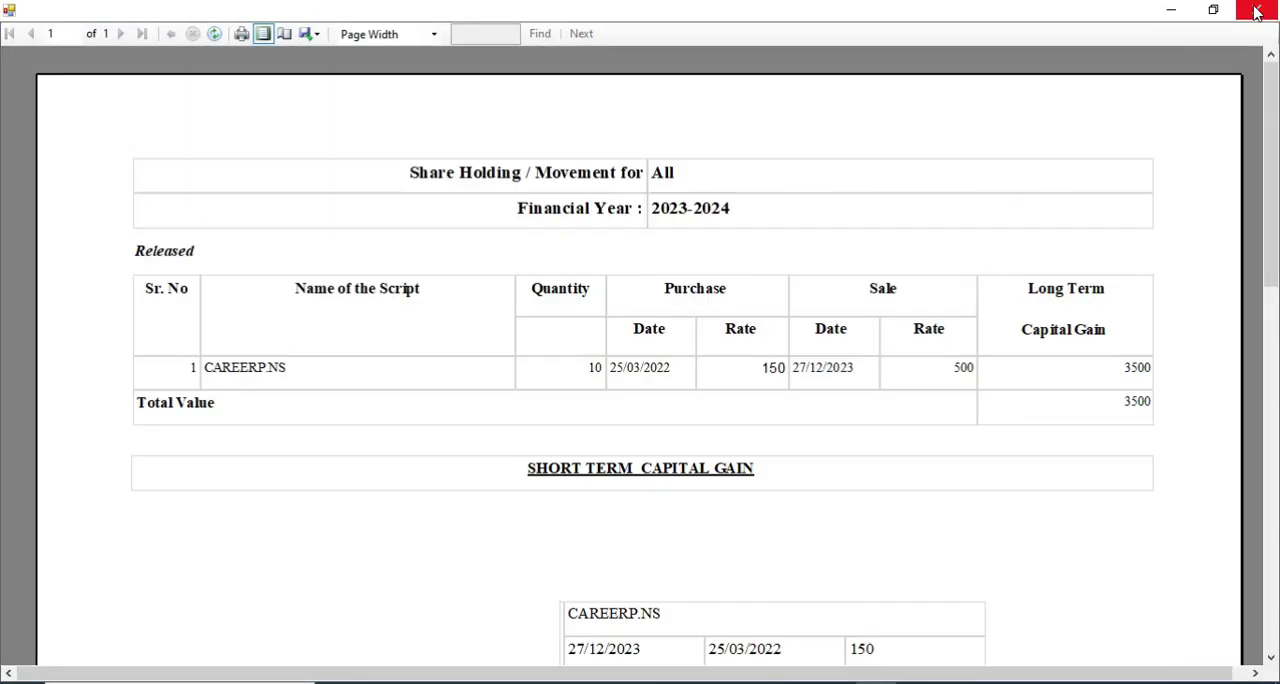
left_click(1256, 10)
Step: Open the Unrealised MOS report, look through the listed holdings, and close it
left_click(195, 666)
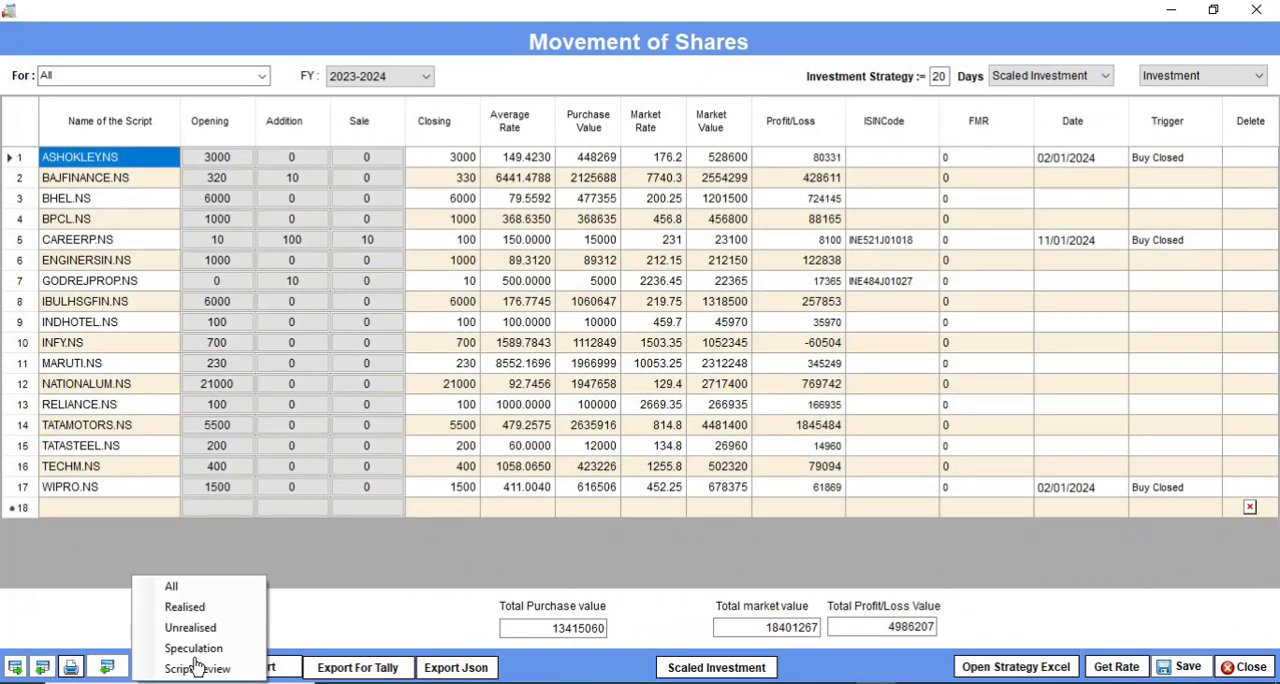
left_click(192, 630)
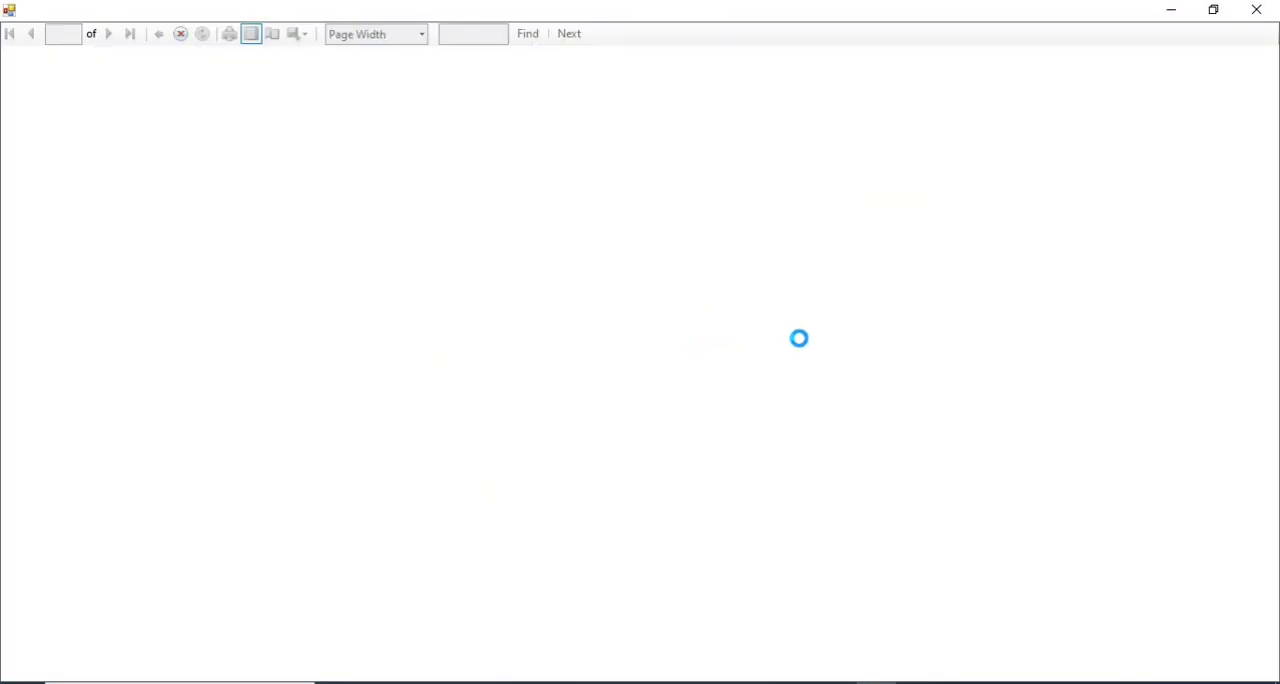
scroll(870, 360, "down", 3)
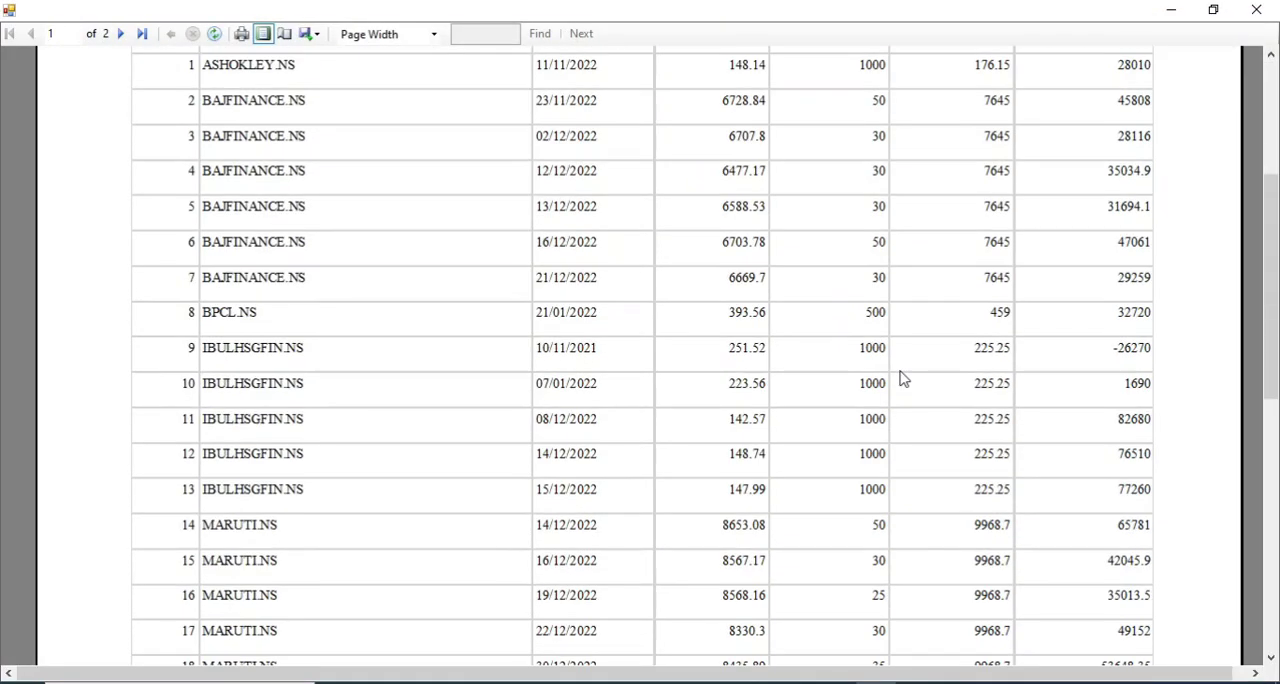
left_click(1262, 12)
Step: View the Speculation MOS report for 2023-2024 and close it
left_click(185, 667)
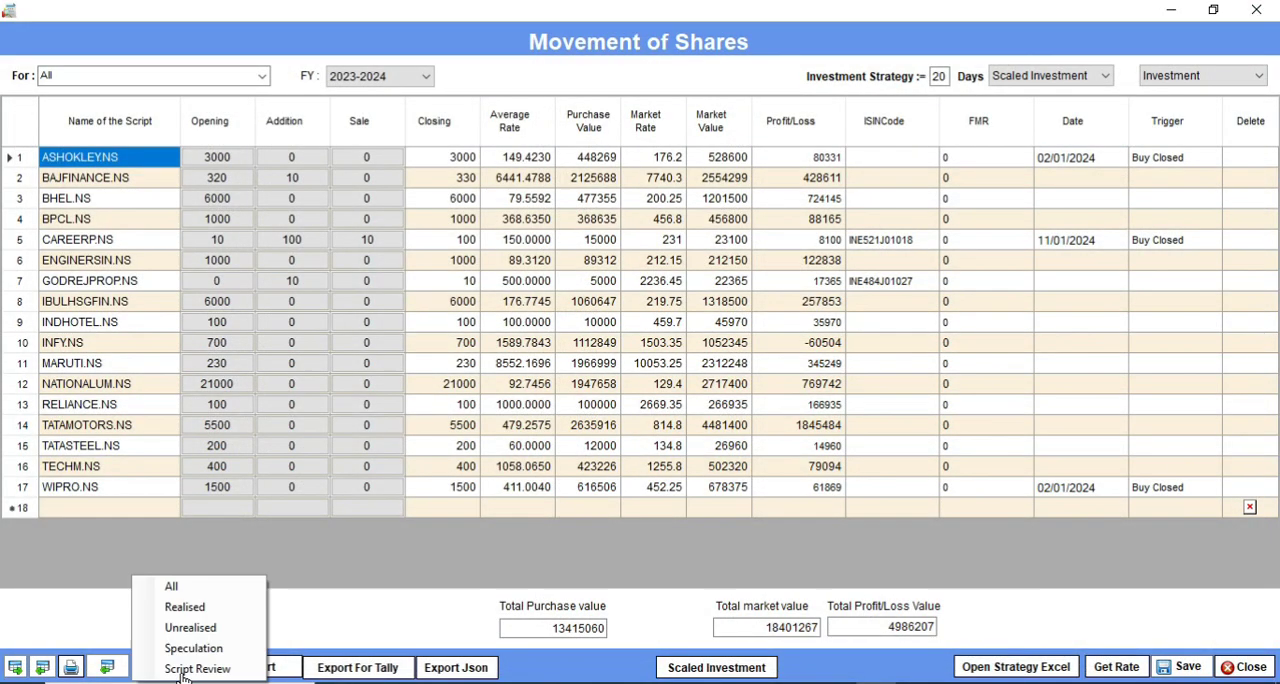
left_click(196, 648)
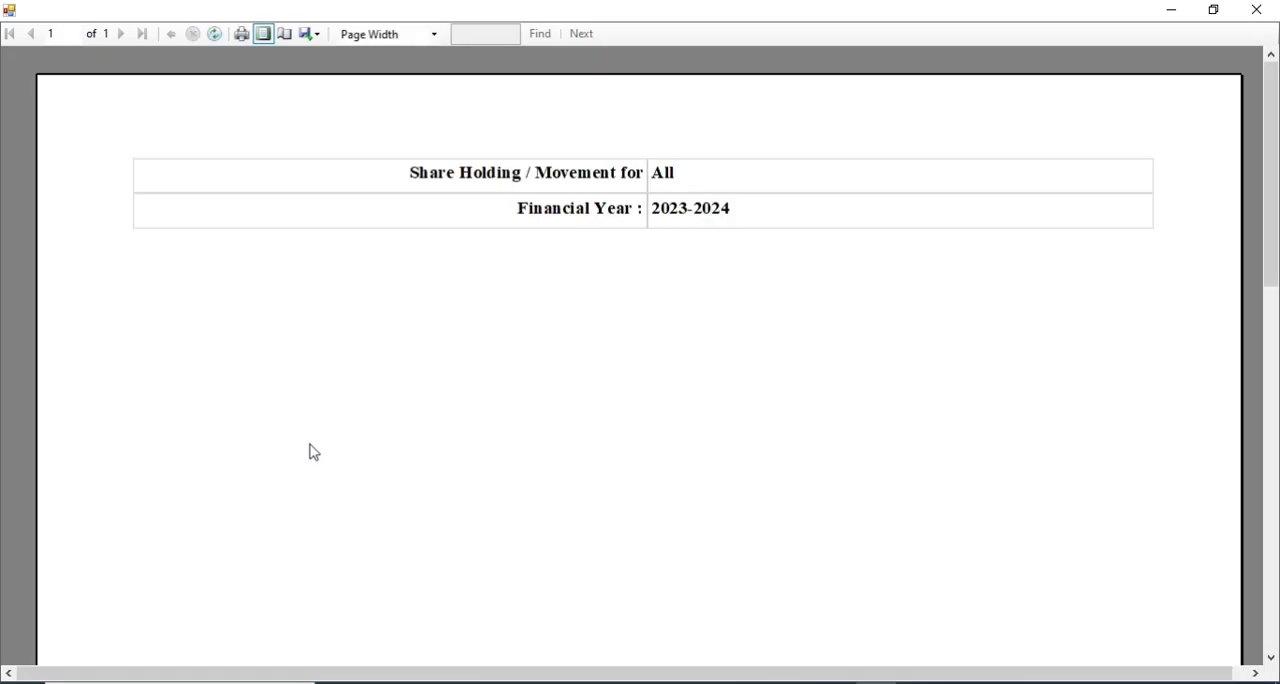
left_click(1252, 10)
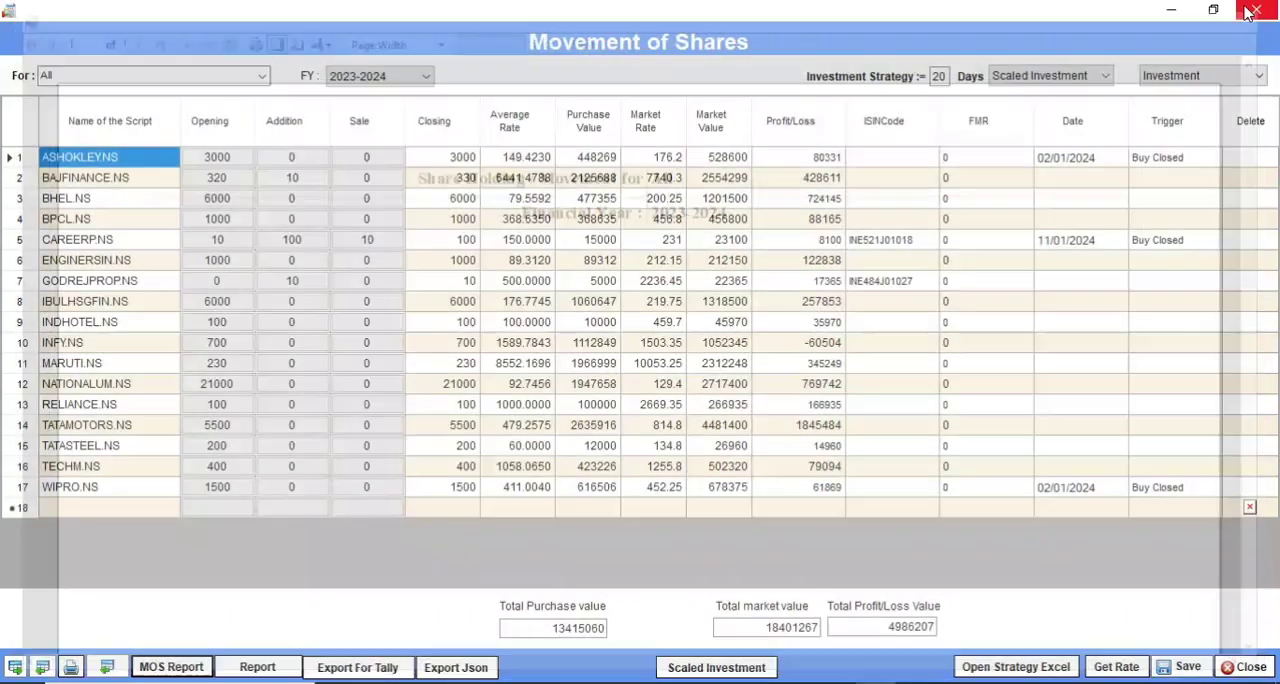
Step: Open the Script Review report, examine the capital gain details for each script, and close it
left_click(171, 667)
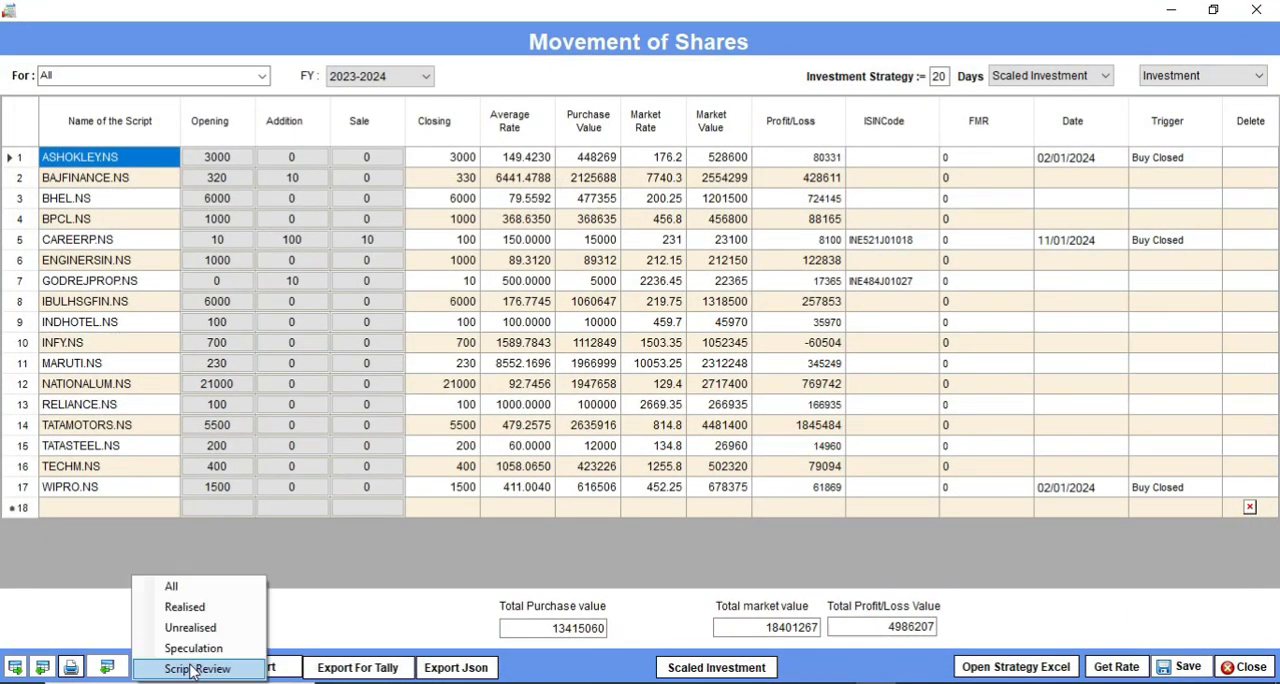
left_click(243, 672)
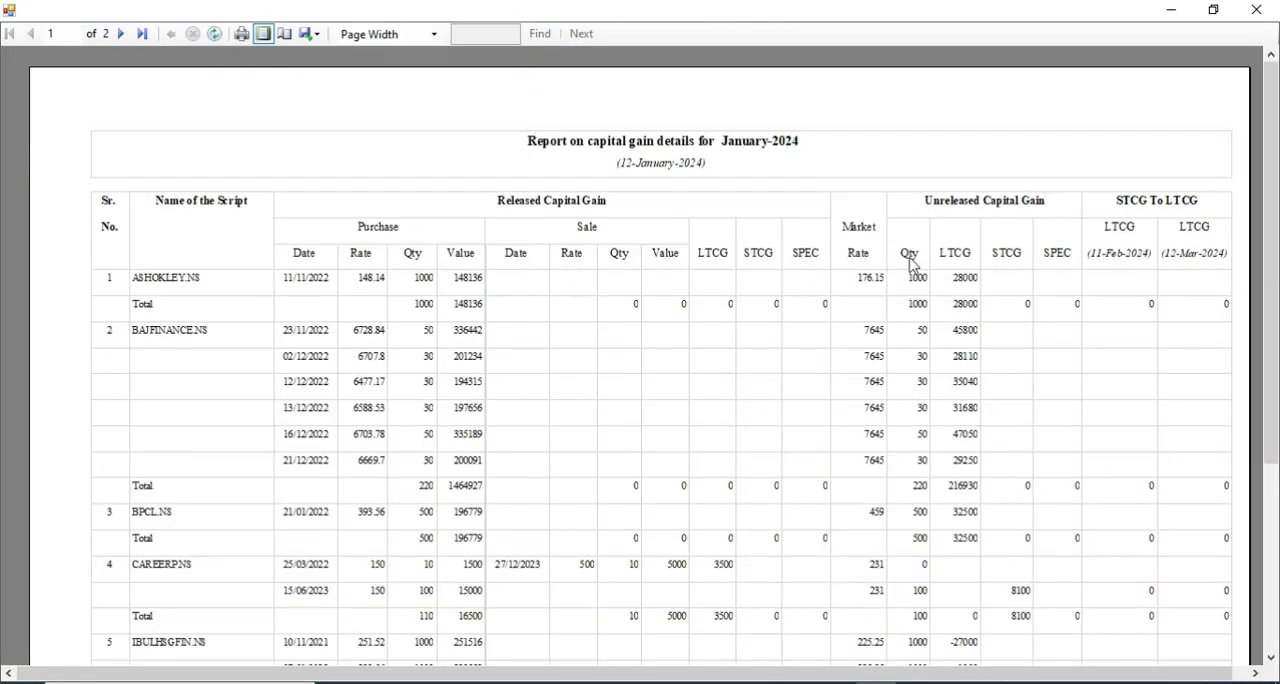
scroll(960, 310, "down", 3)
scroll(985, 340, "up", 3)
left_click(1262, 14)
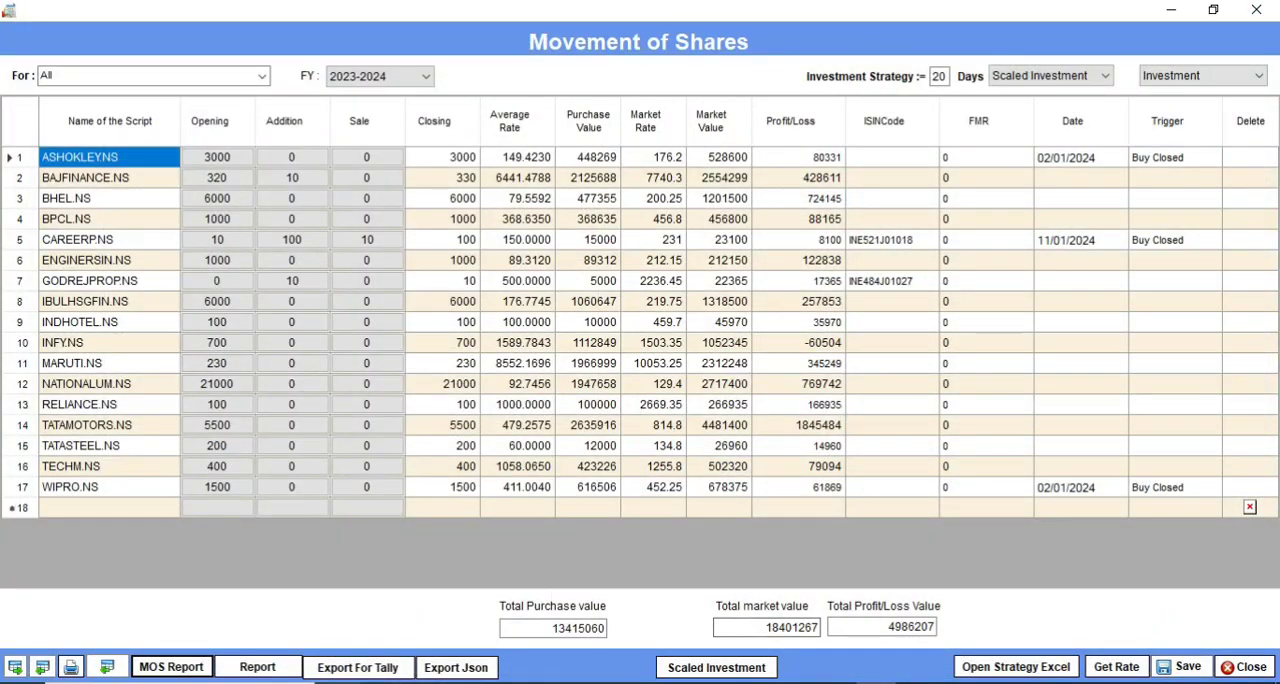
Step: Open the Holding Report, review the shares held by script for group AAA, check its group selection, and close it
left_click(268, 673)
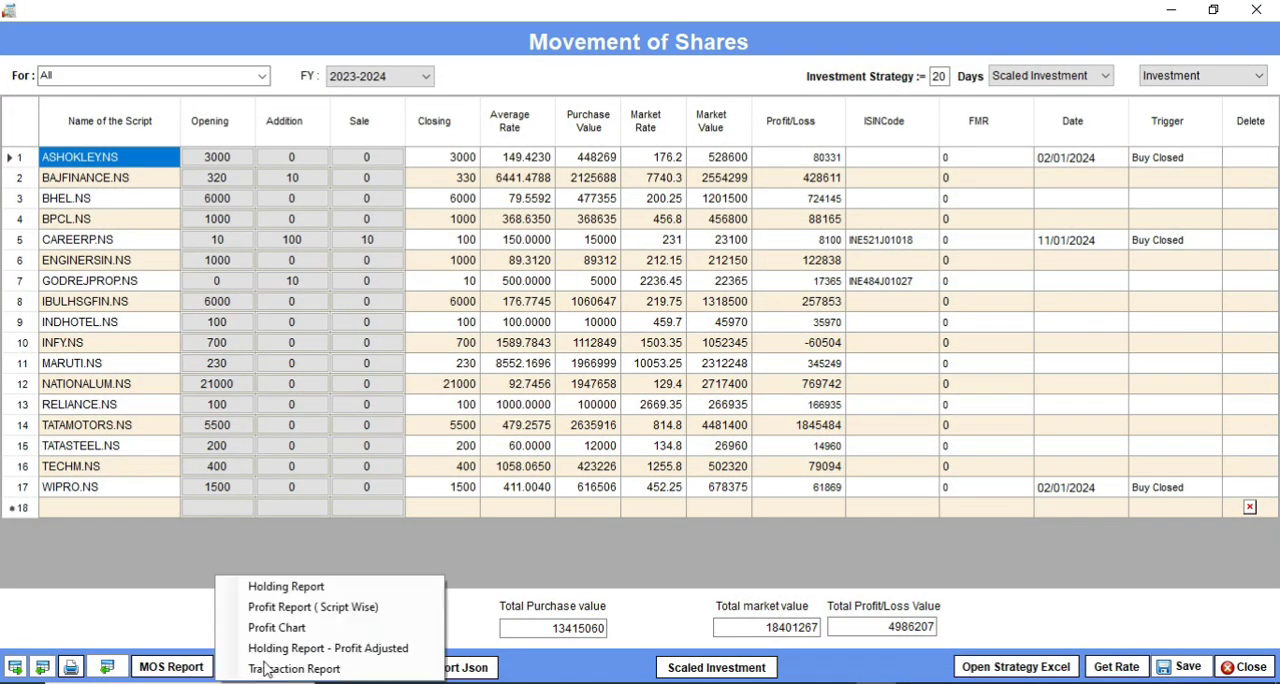
left_click(299, 592)
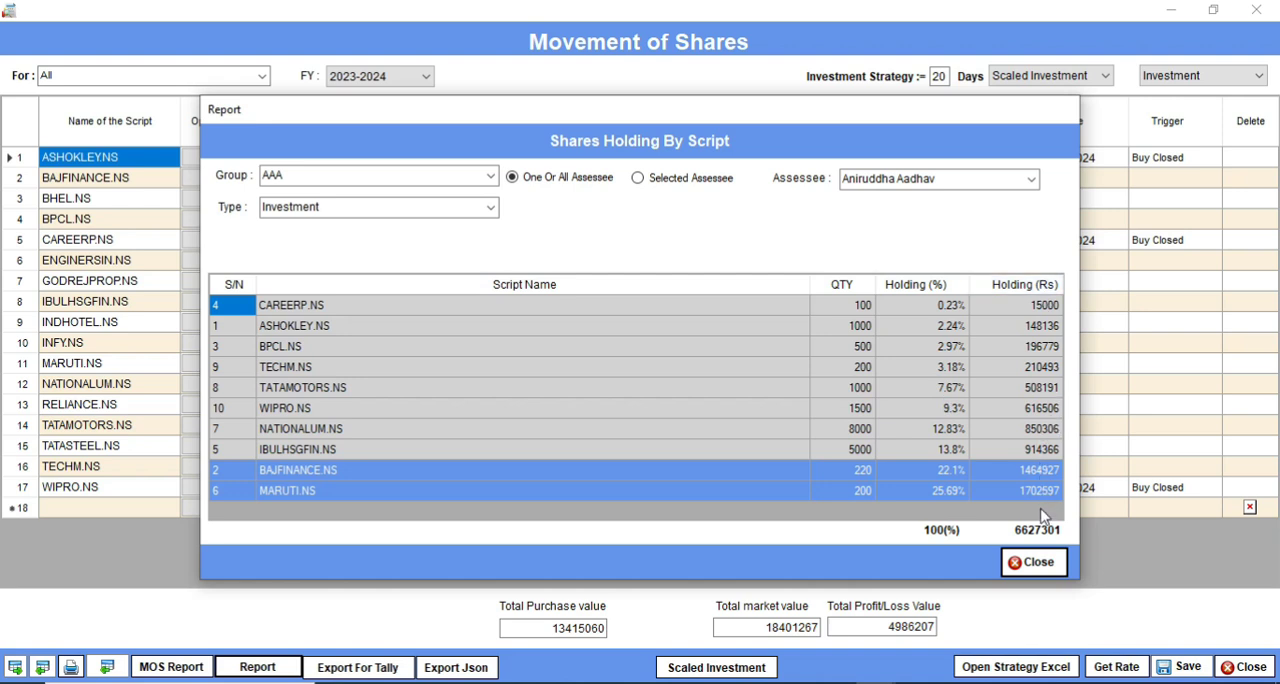
left_click(491, 177)
left_click(491, 177)
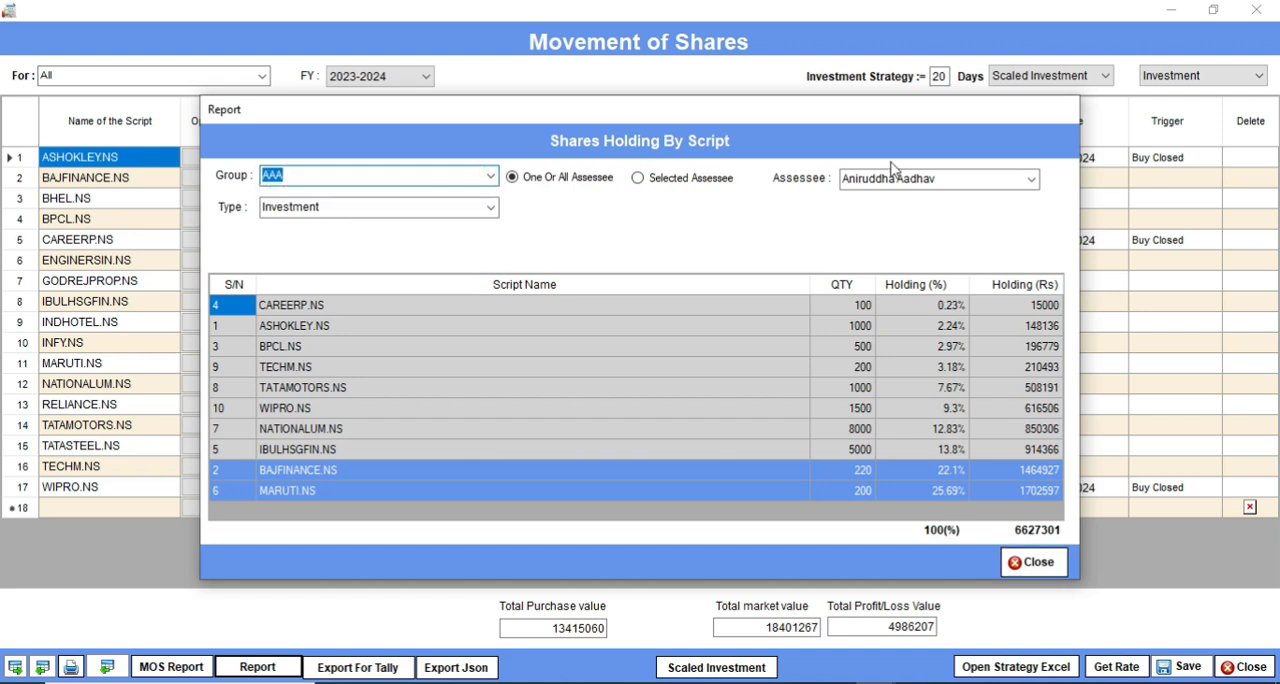
left_click(1033, 563)
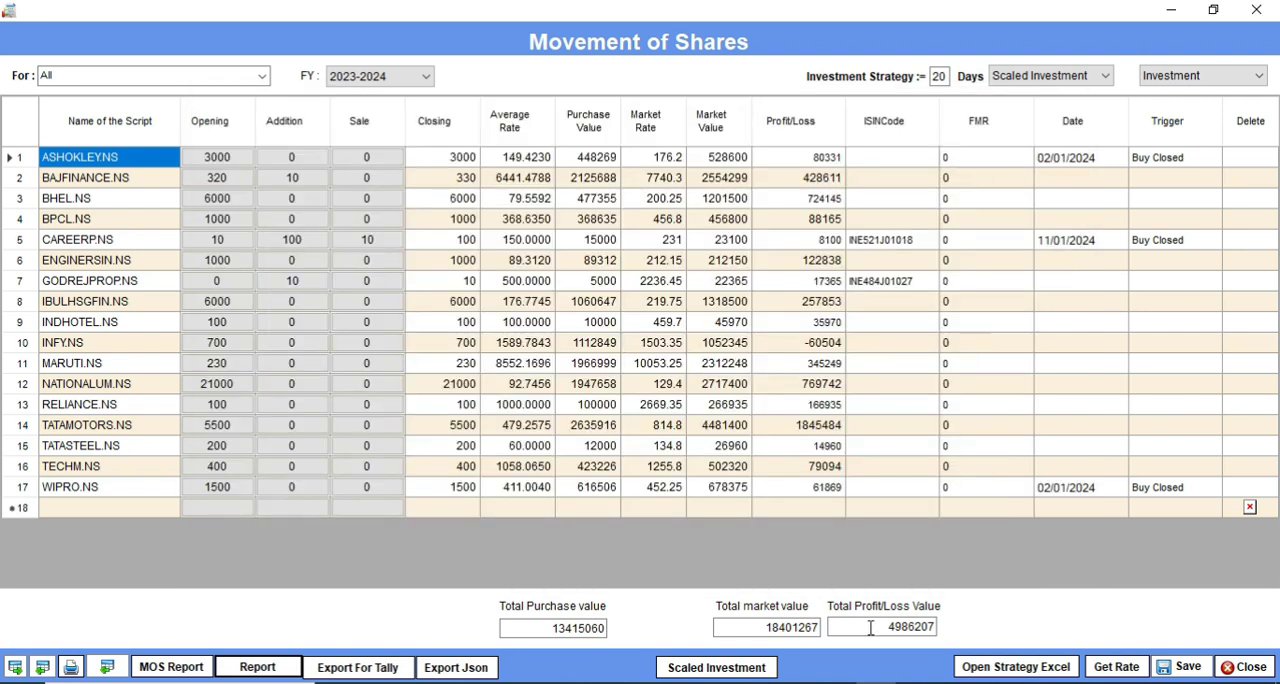
Step: Open the script-wise Profit Report for 2023-2024, look through the profit of each script, and close it
left_click(258, 667)
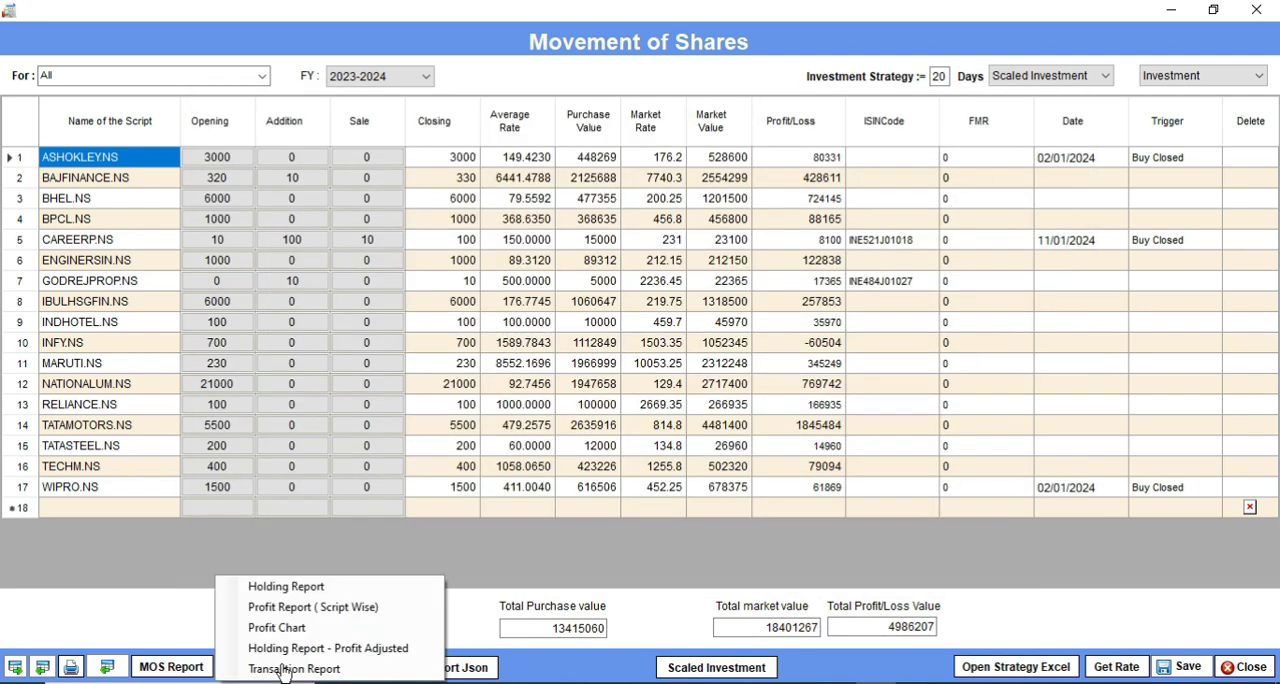
left_click(301, 612)
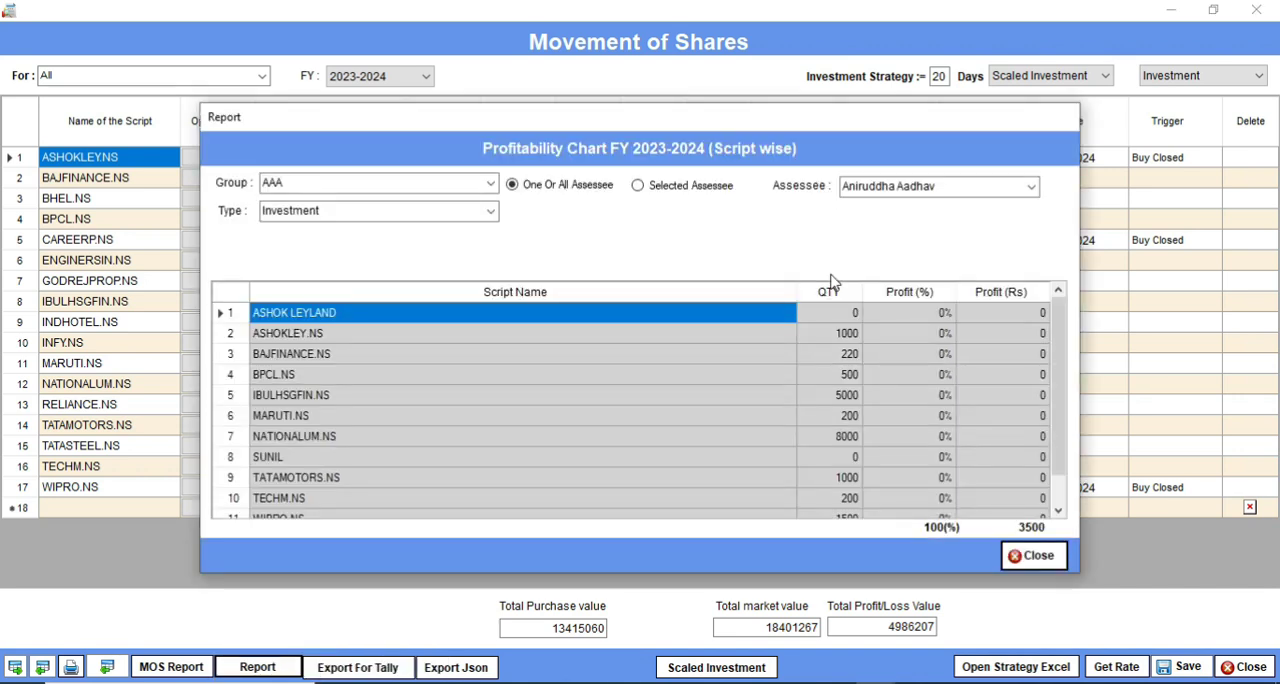
scroll(907, 335, "down", 2)
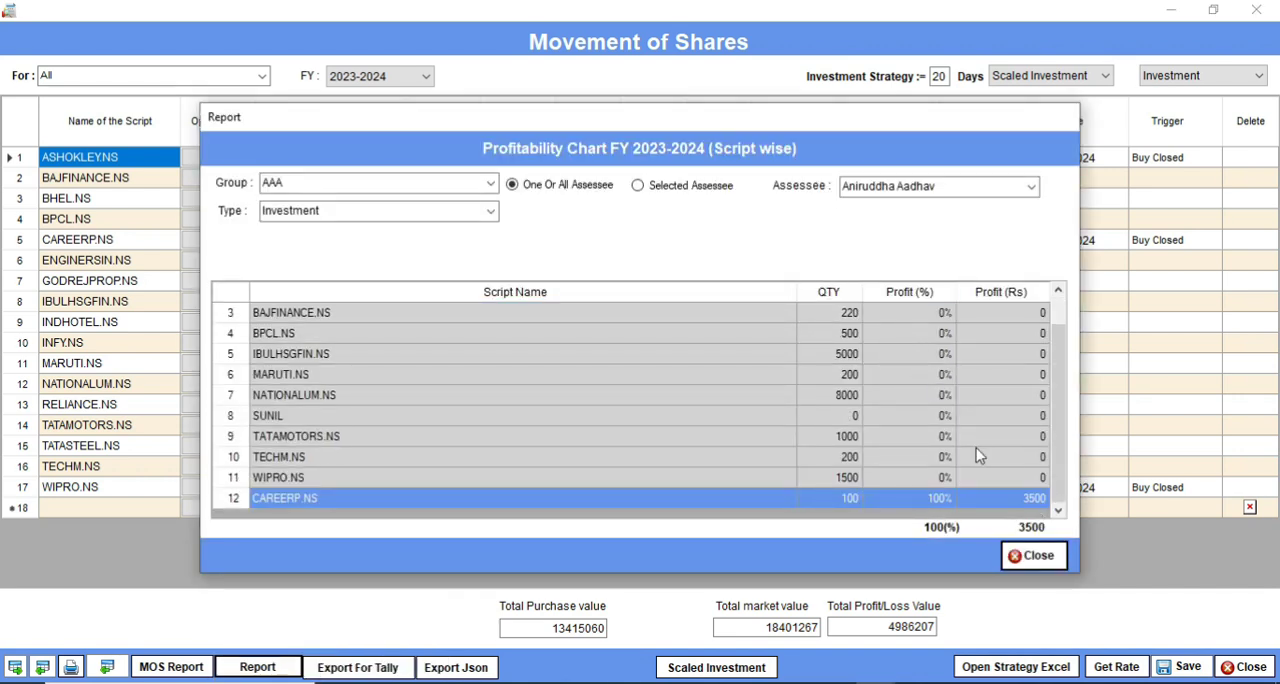
left_click(1046, 555)
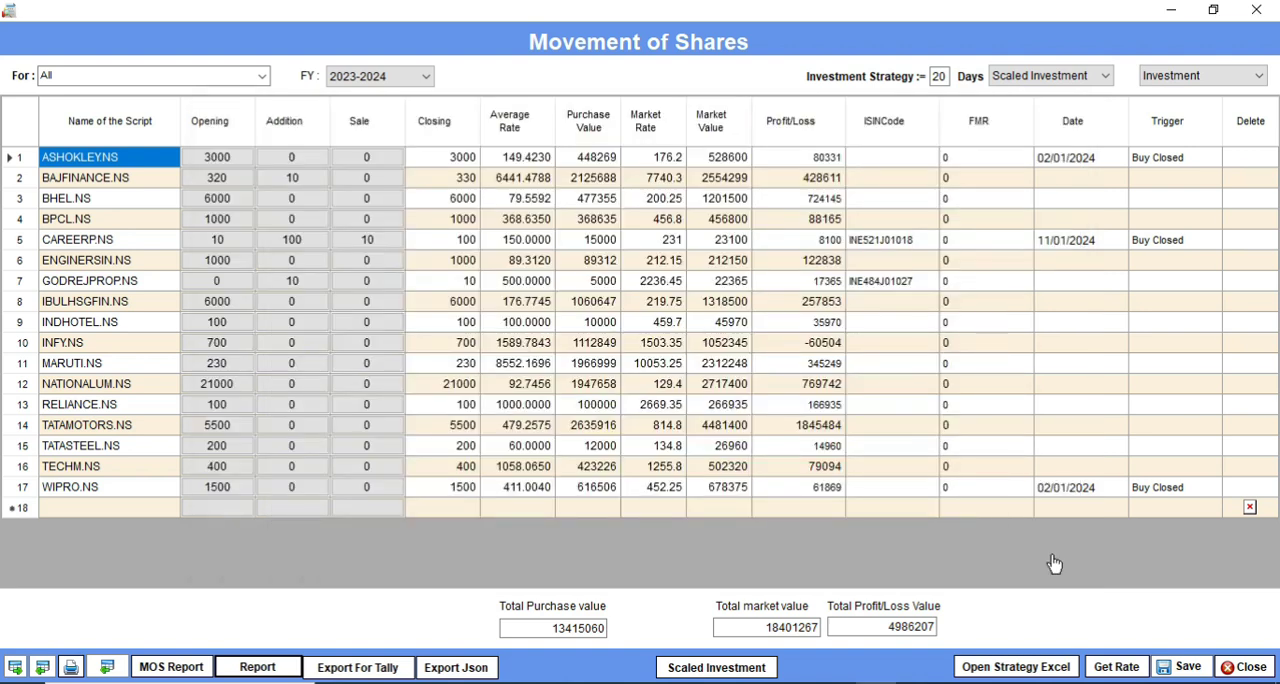
Step: View the Profit Chart showing monthwise and cumulative profitability for 2023-2024, and close it
left_click(284, 675)
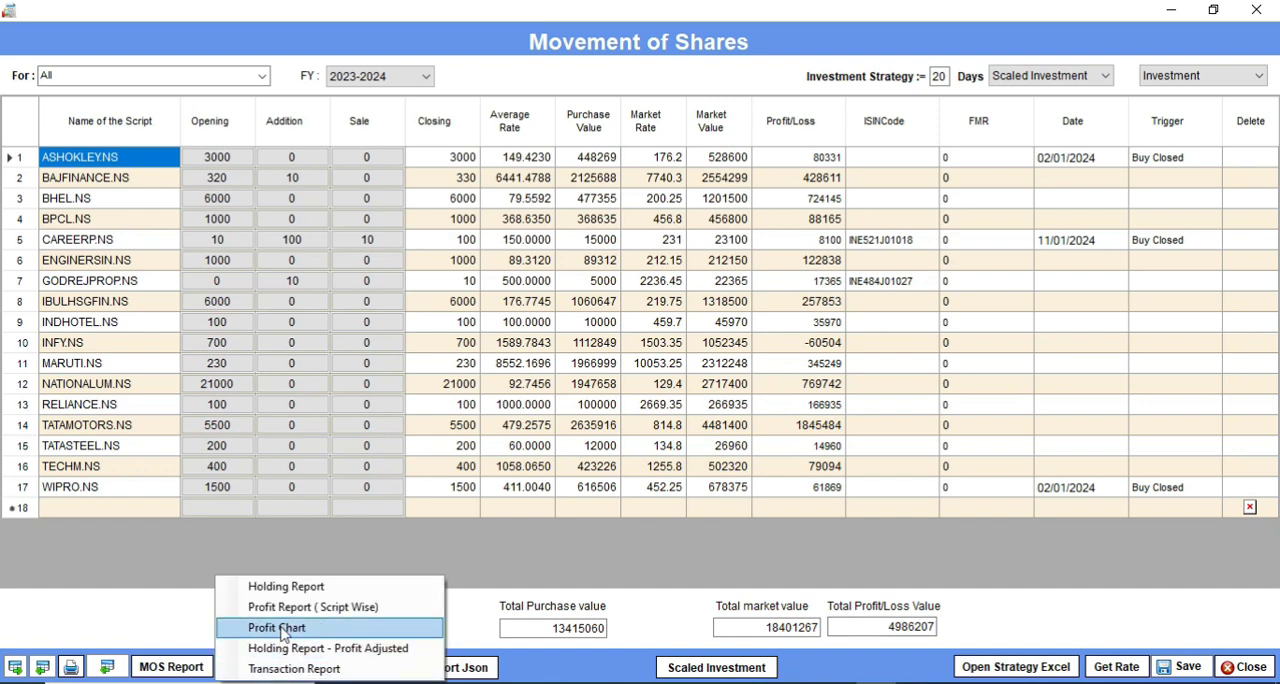
left_click(283, 628)
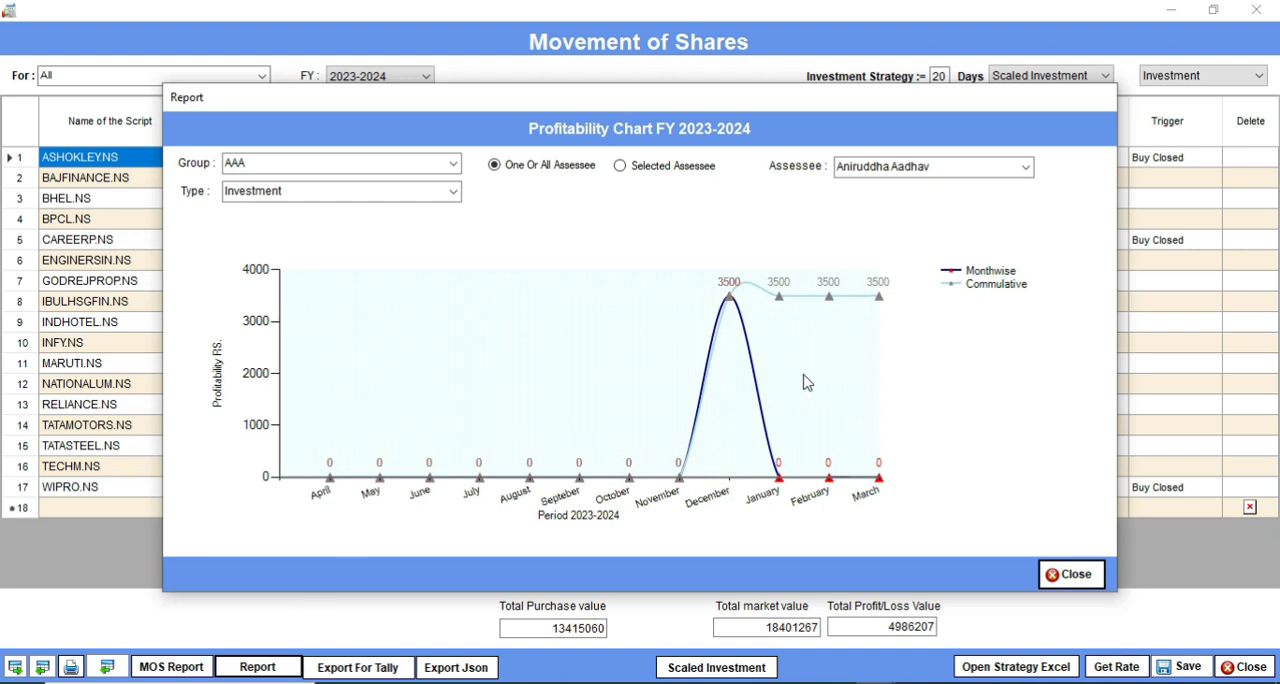
left_click(1072, 575)
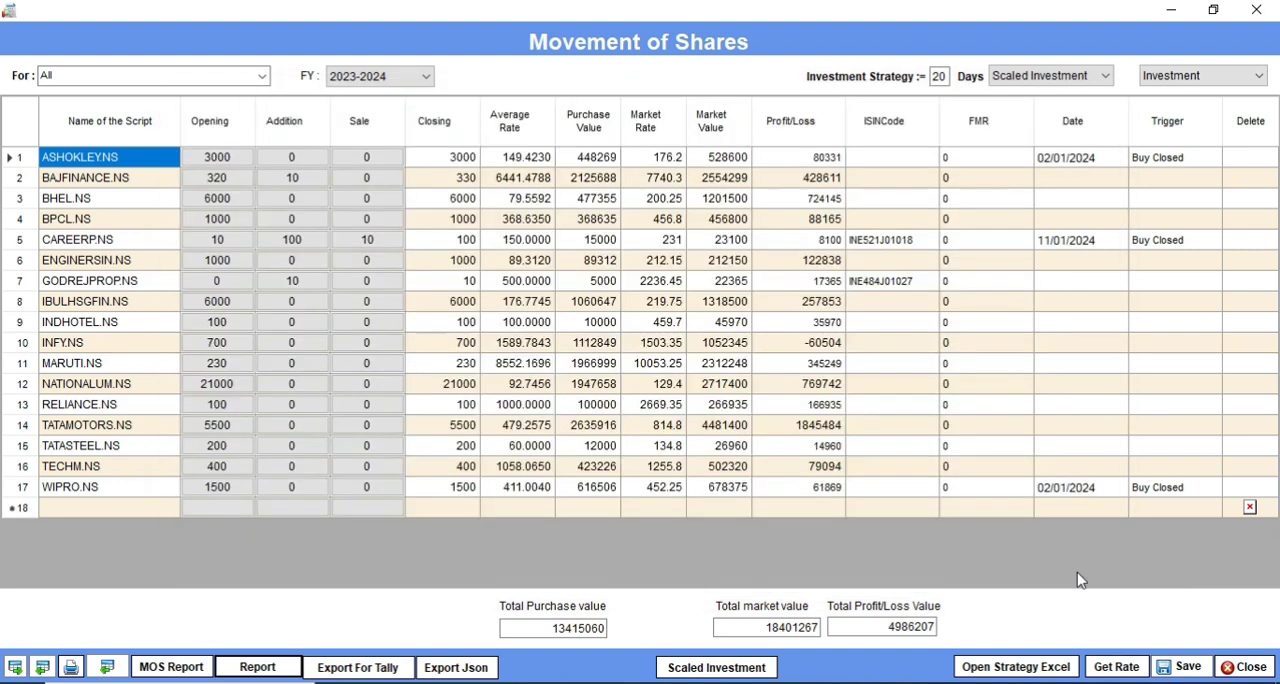
Step: Open the profit-adjusted Holding Report, examine the adjusted purchase rates of the scripts, and close it
left_click(272, 675)
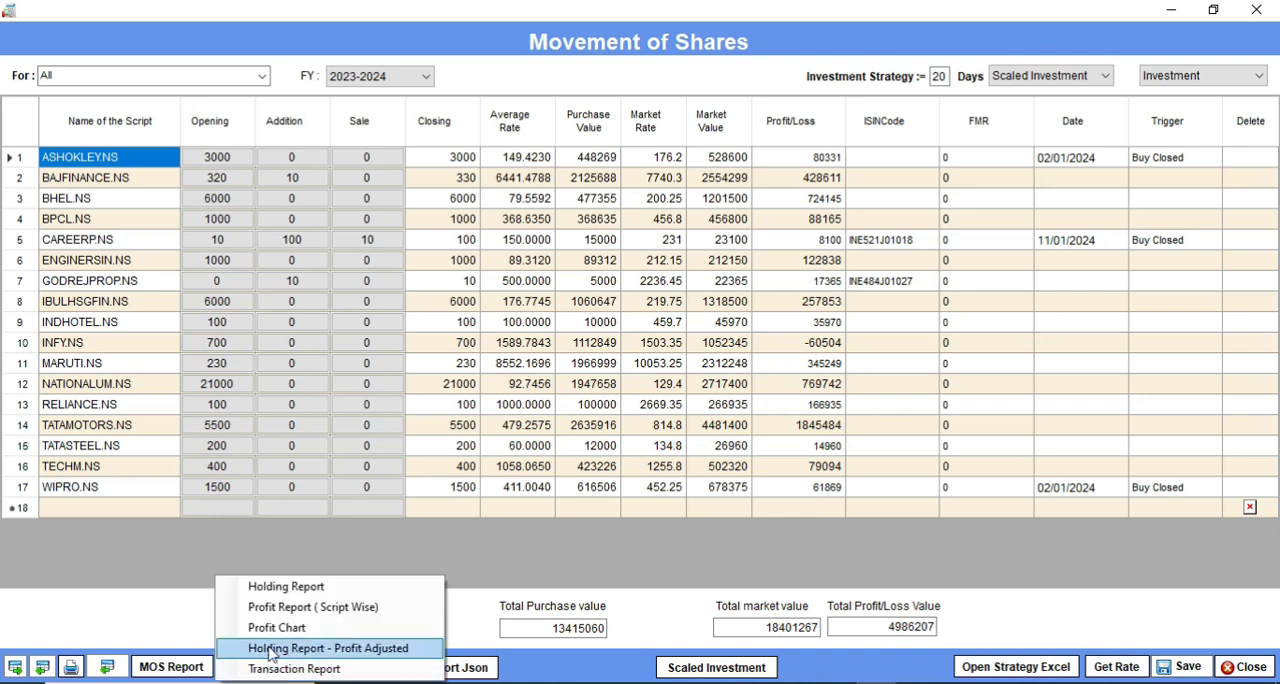
left_click(270, 650)
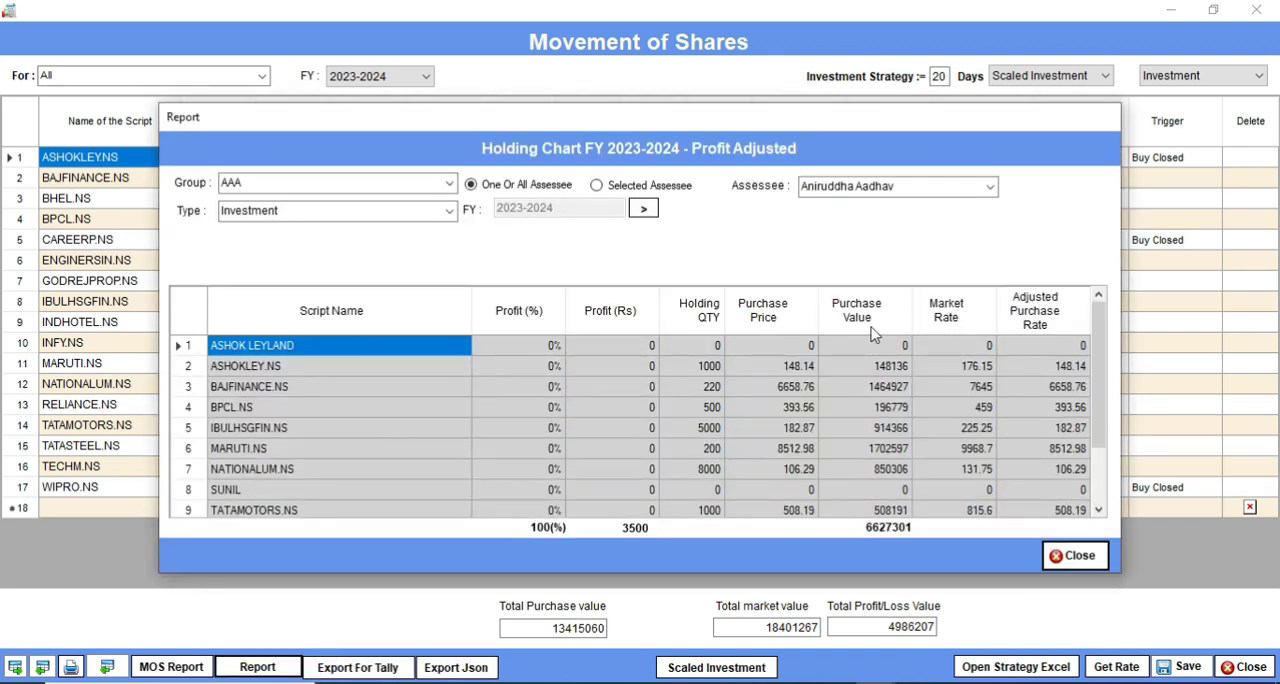
scroll(880, 340, "down", 2)
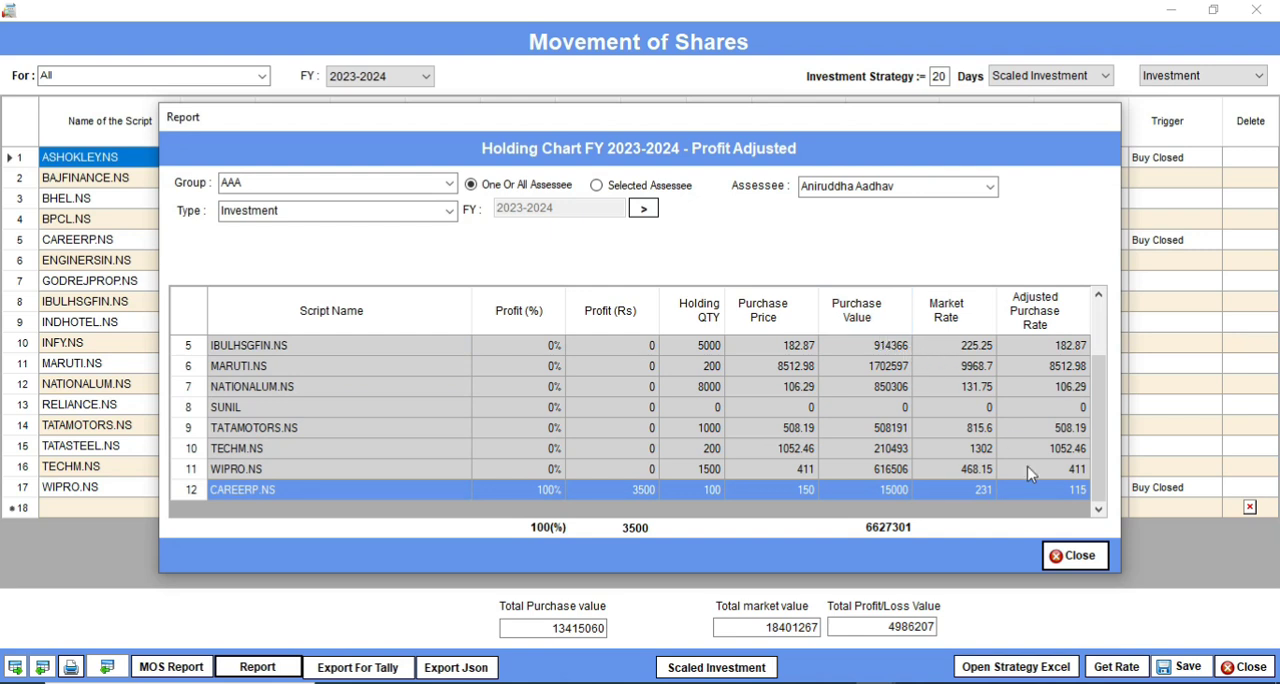
left_click(1078, 557)
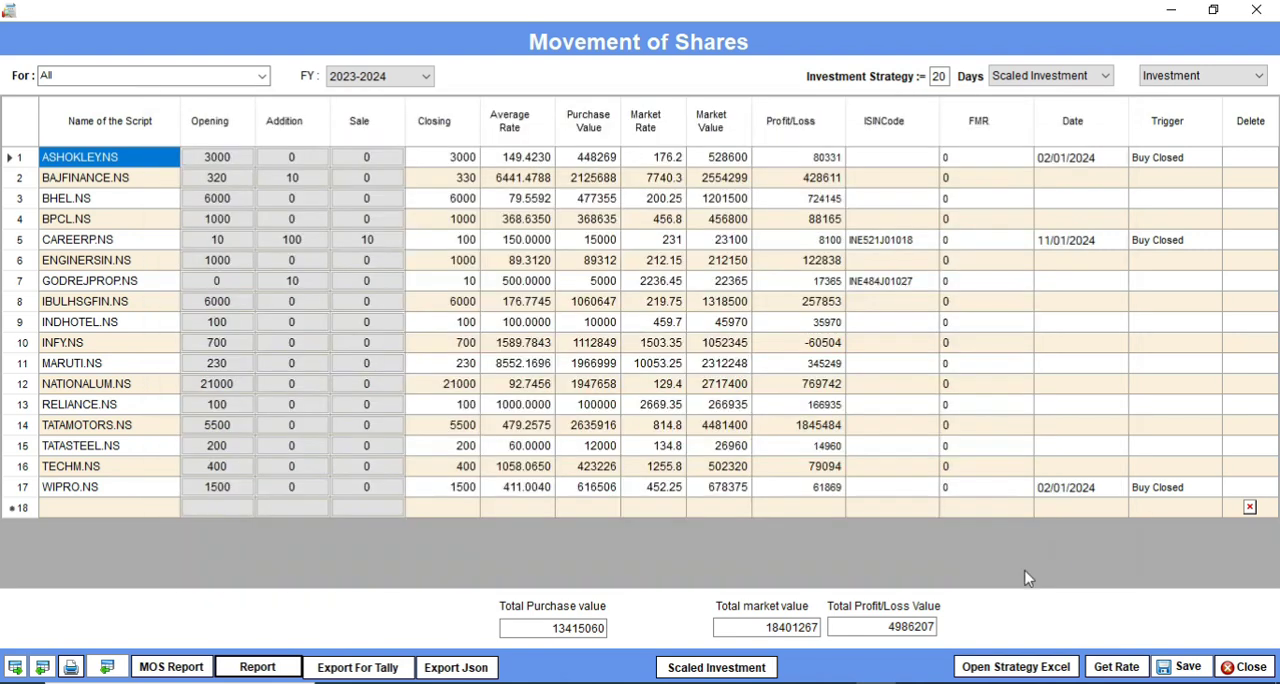
Step: Open the Transaction Report for 2023-2024, look through the purchase and sale entries, and close it
left_click(263, 667)
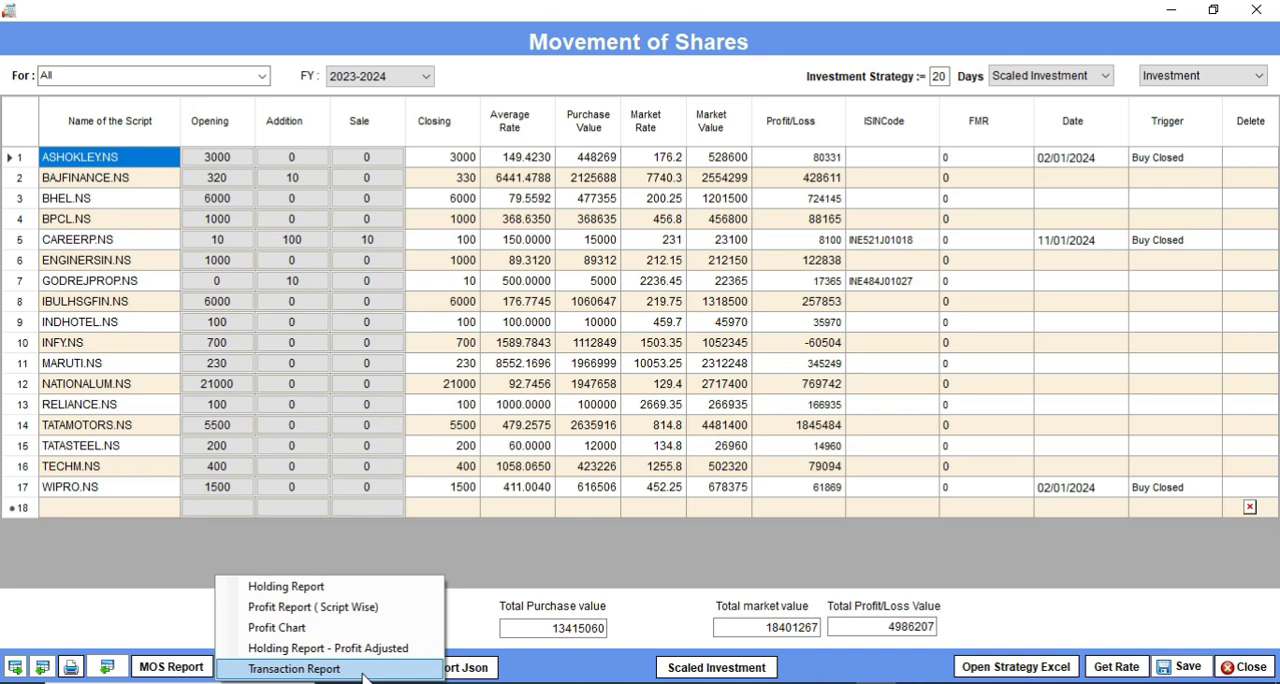
left_click(360, 673)
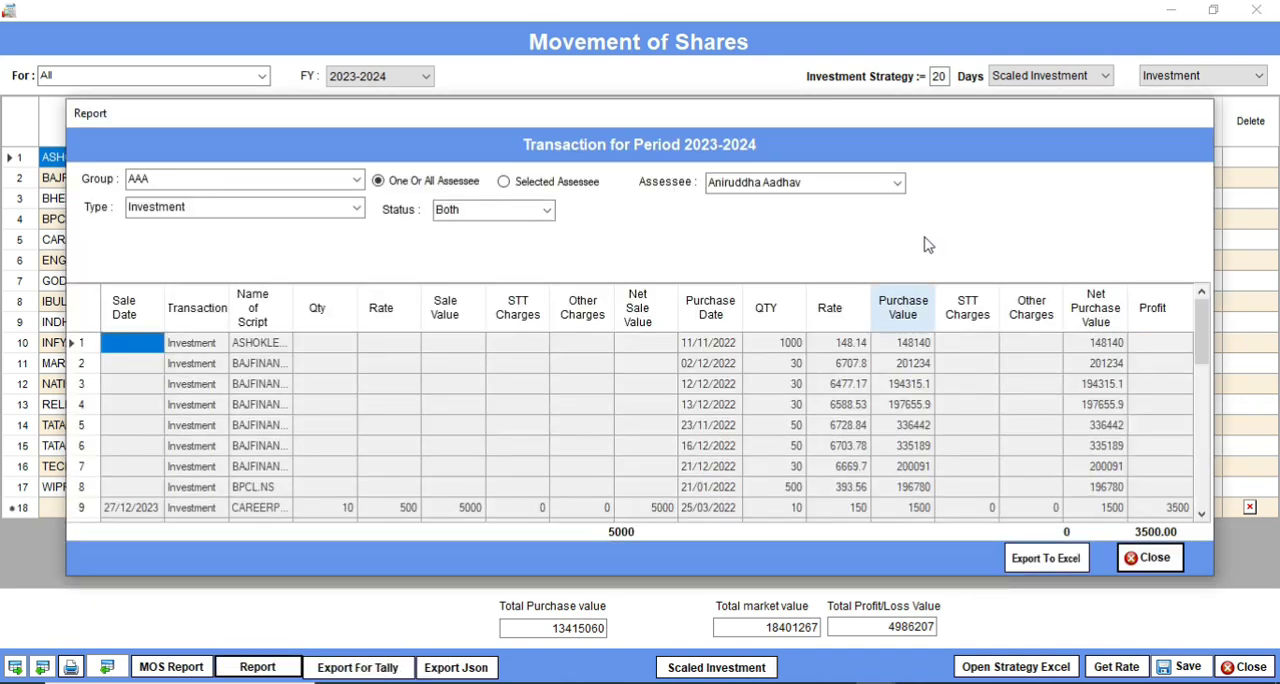
scroll(935, 300, "down", 2)
scroll(950, 300, "down", 5)
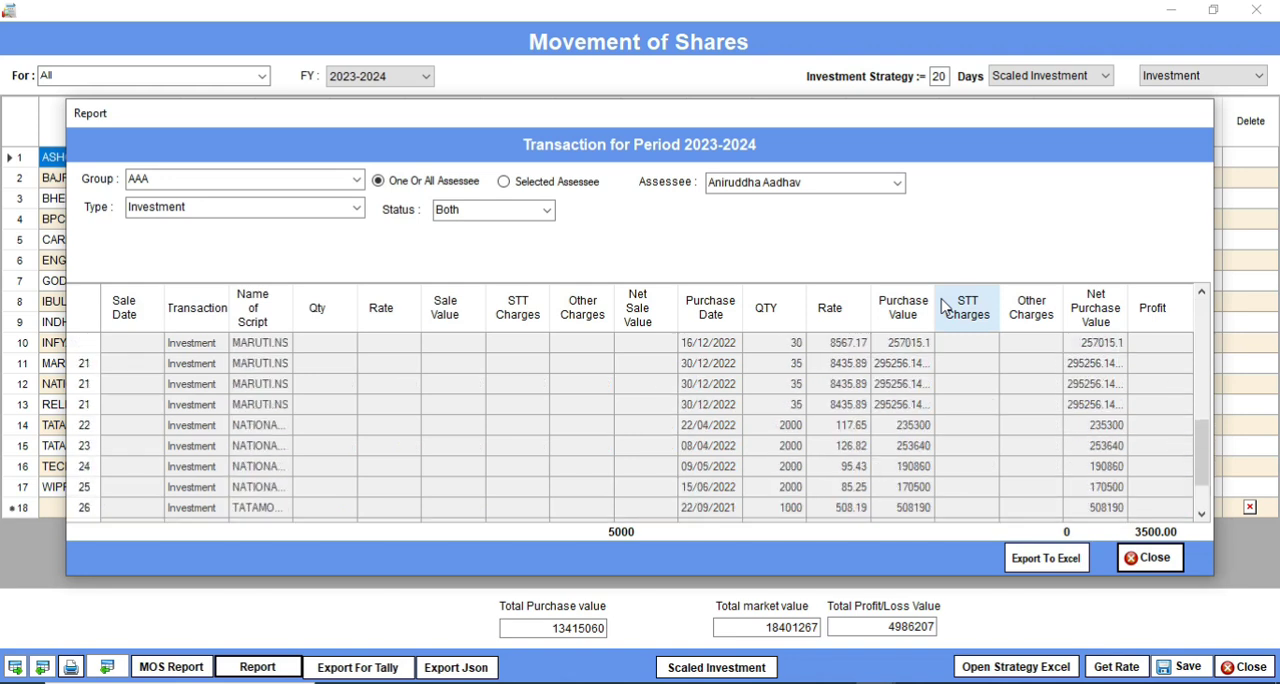
scroll(960, 292, "up", 7)
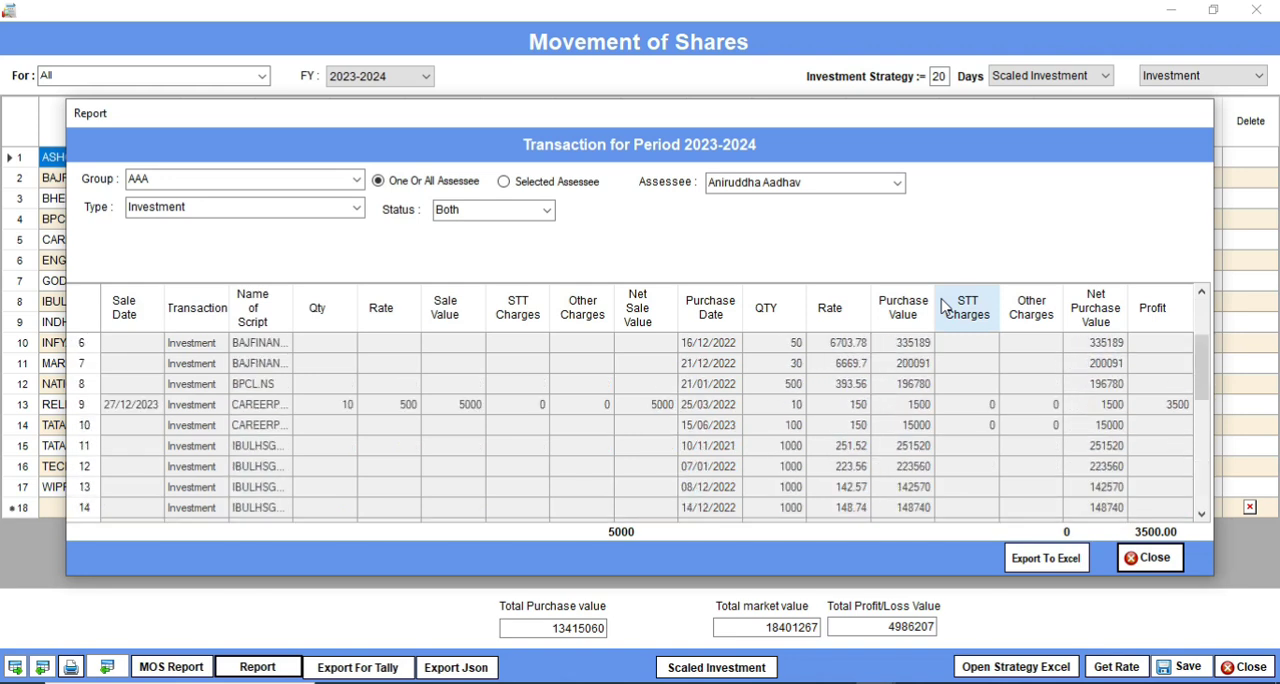
left_click(1152, 558)
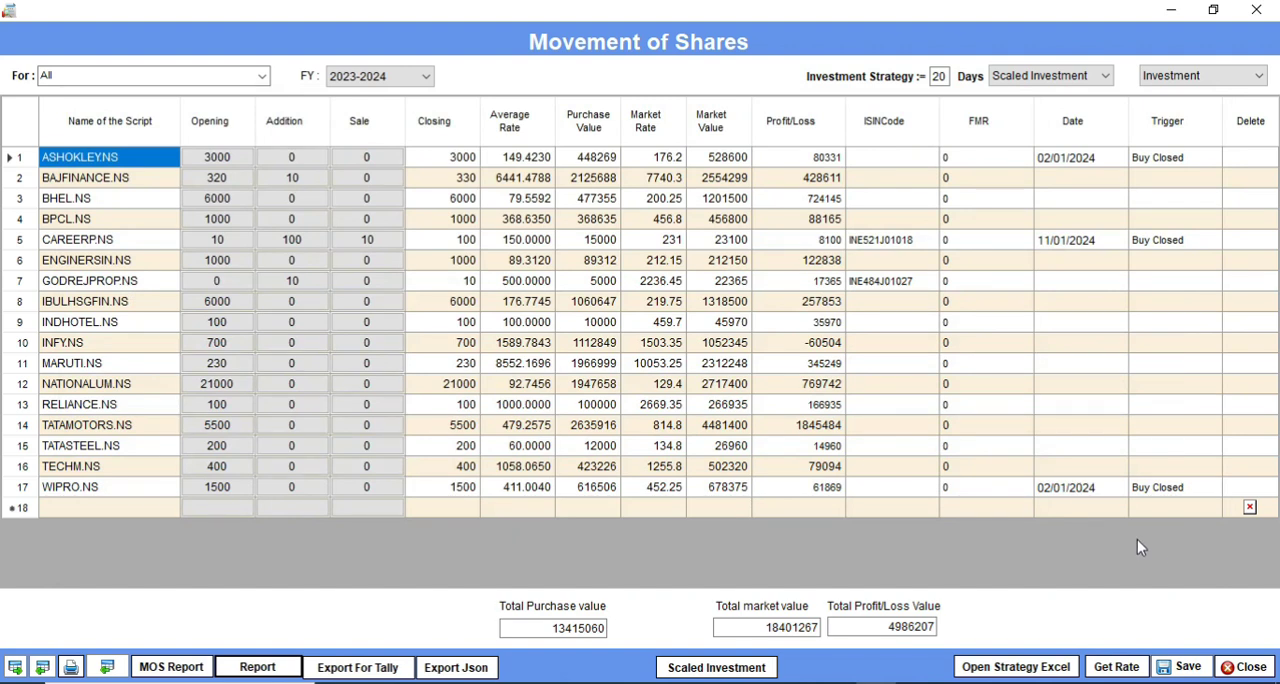
Step: Check the available transaction types and investment strategies without changing them, and close the Movement of Shares window
left_click(1258, 76)
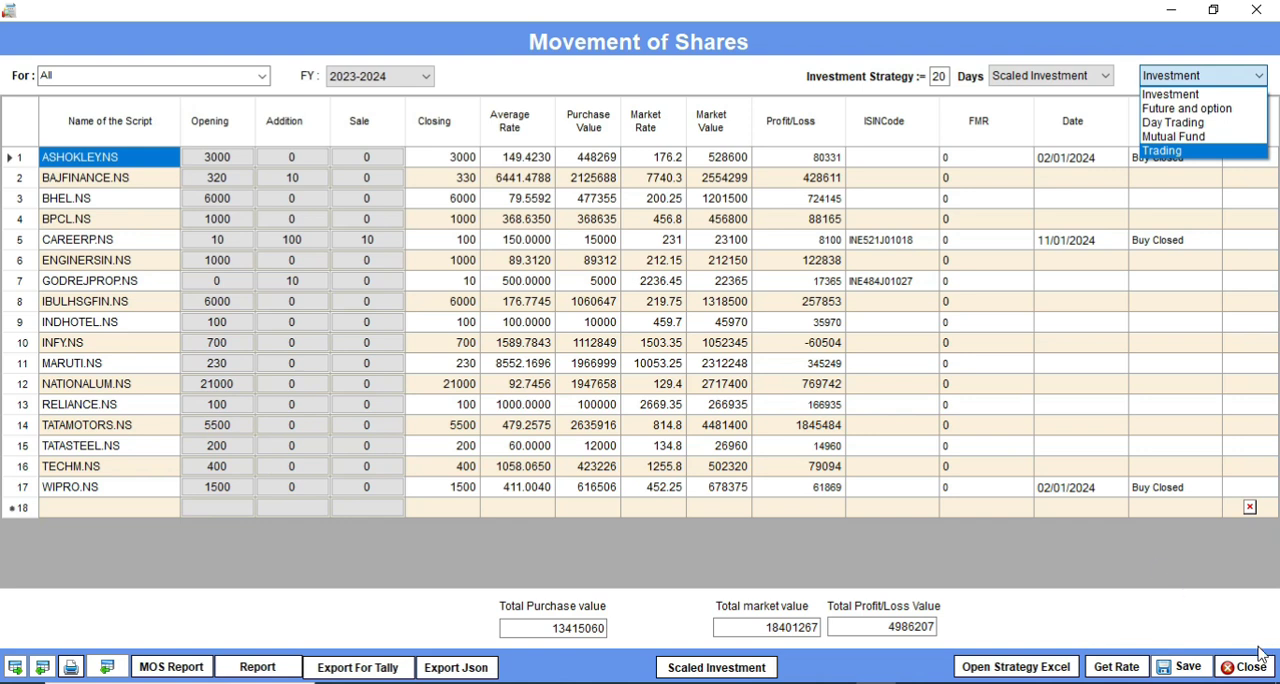
left_click(1143, 556)
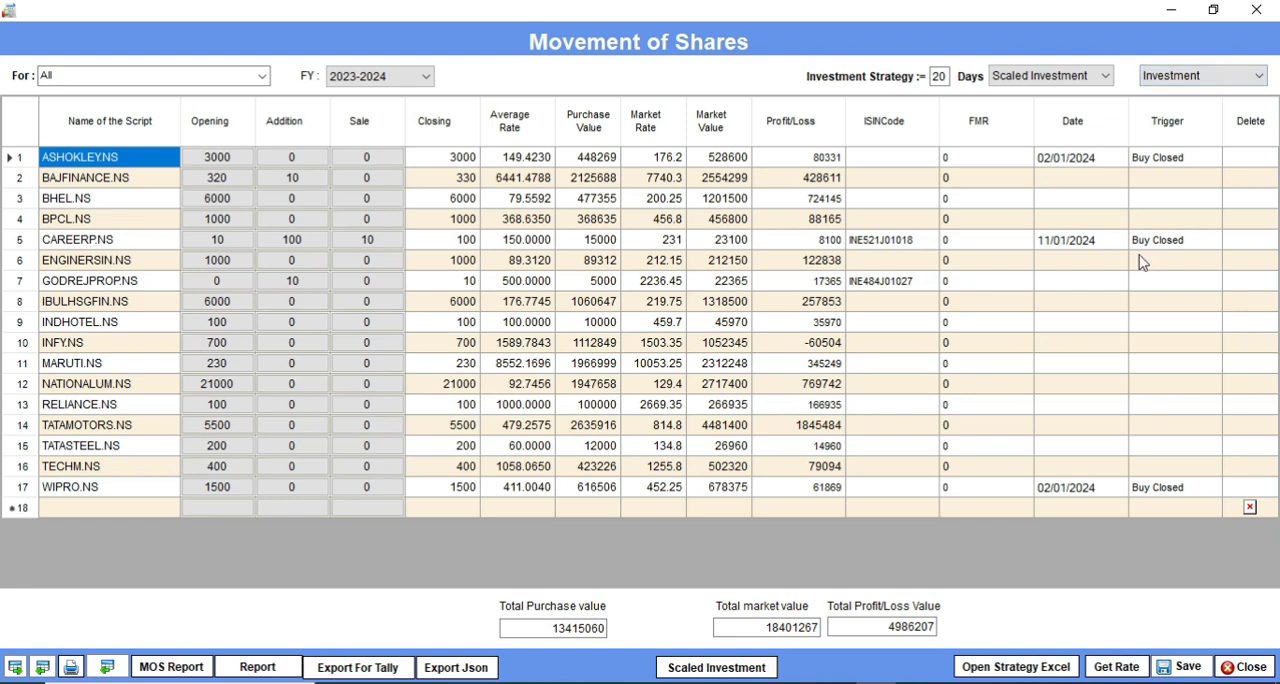
left_click(1106, 80)
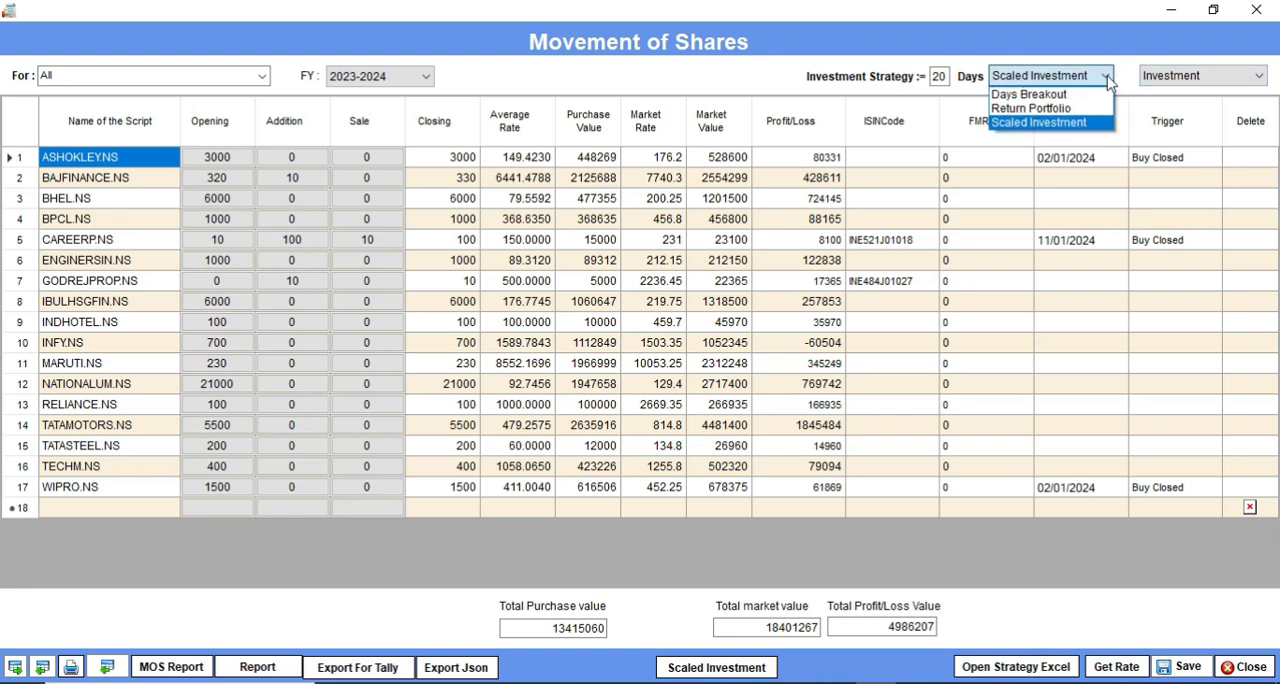
left_click(1106, 80)
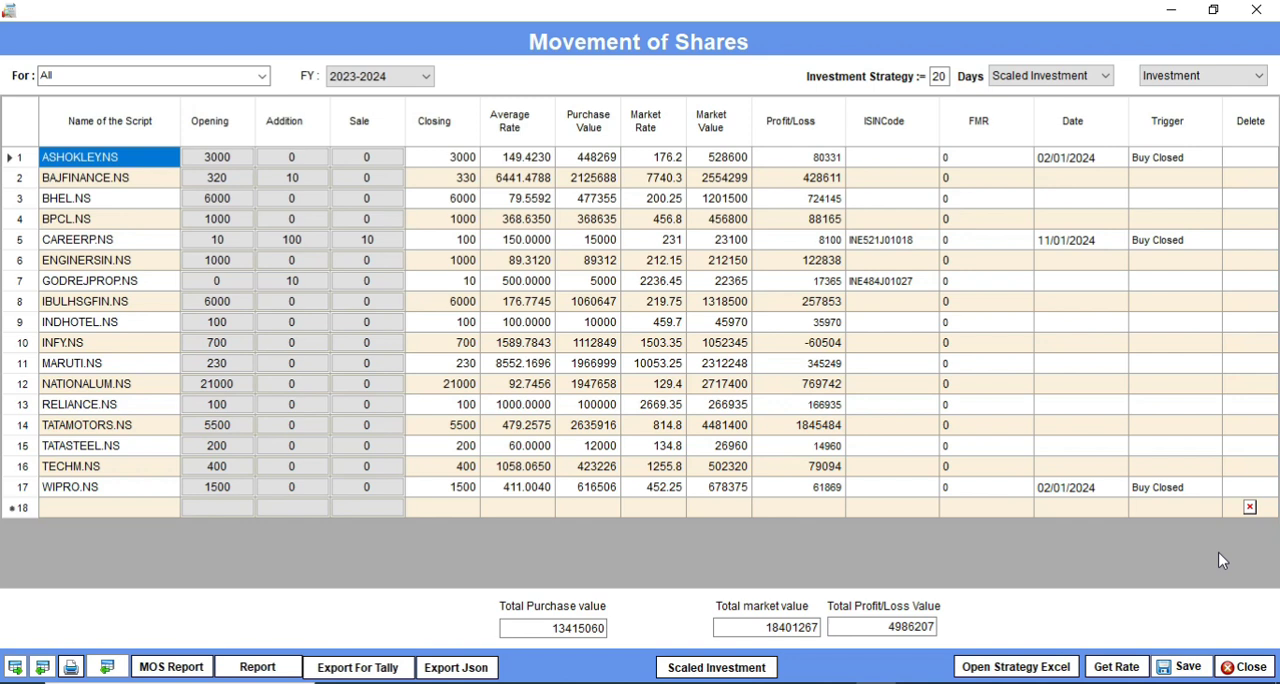
left_click(1258, 664)
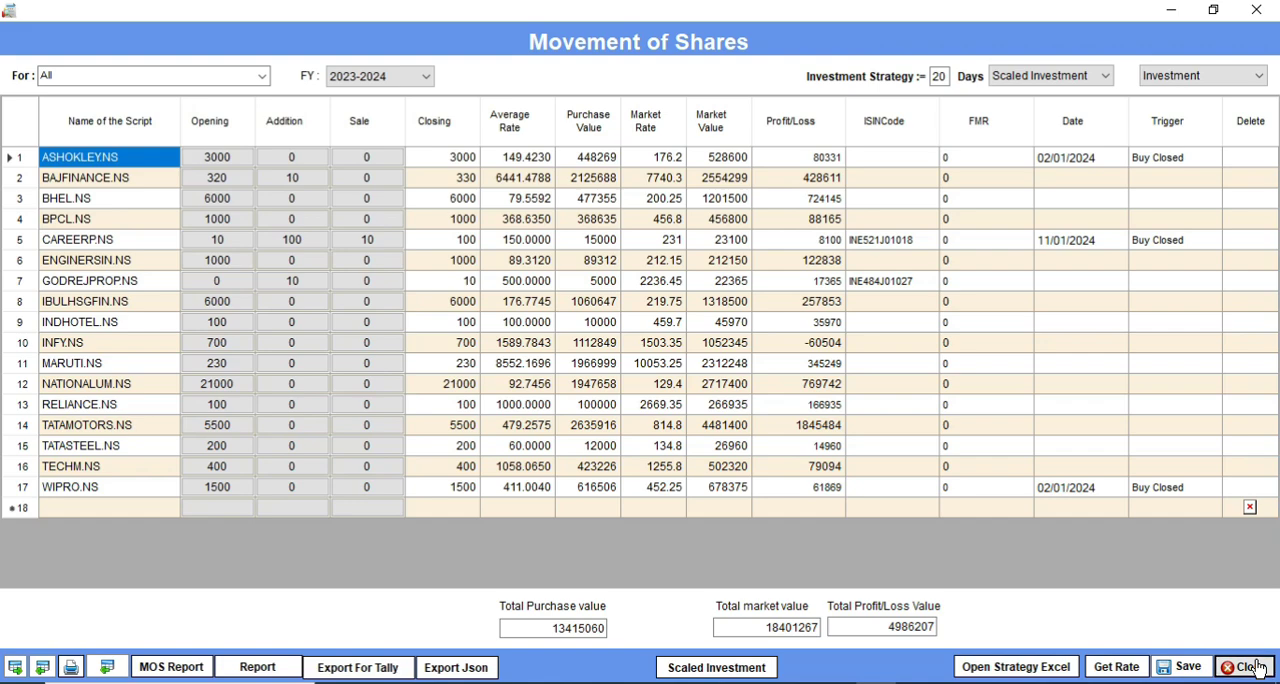